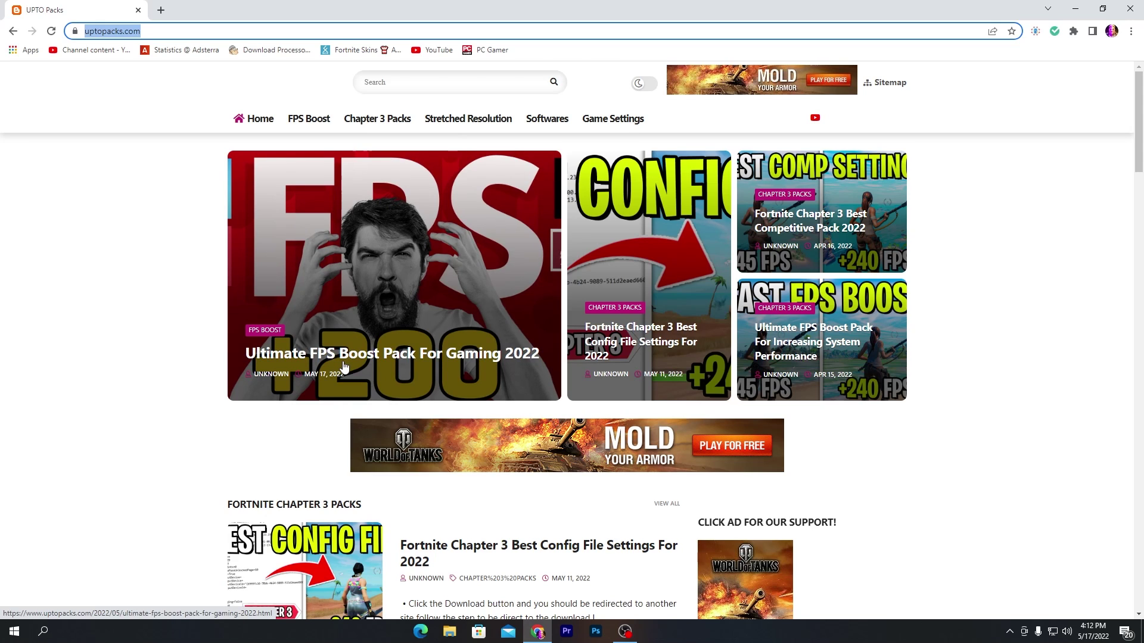
Open the Ultimate FPS Boost Pack For Gaming 2022 post on uptopacks.com and follow its download link to the Google Drive file
{"action": "scroll", "coordinate": [344, 366], "scroll_direction": "down", "scroll_amount": 20}
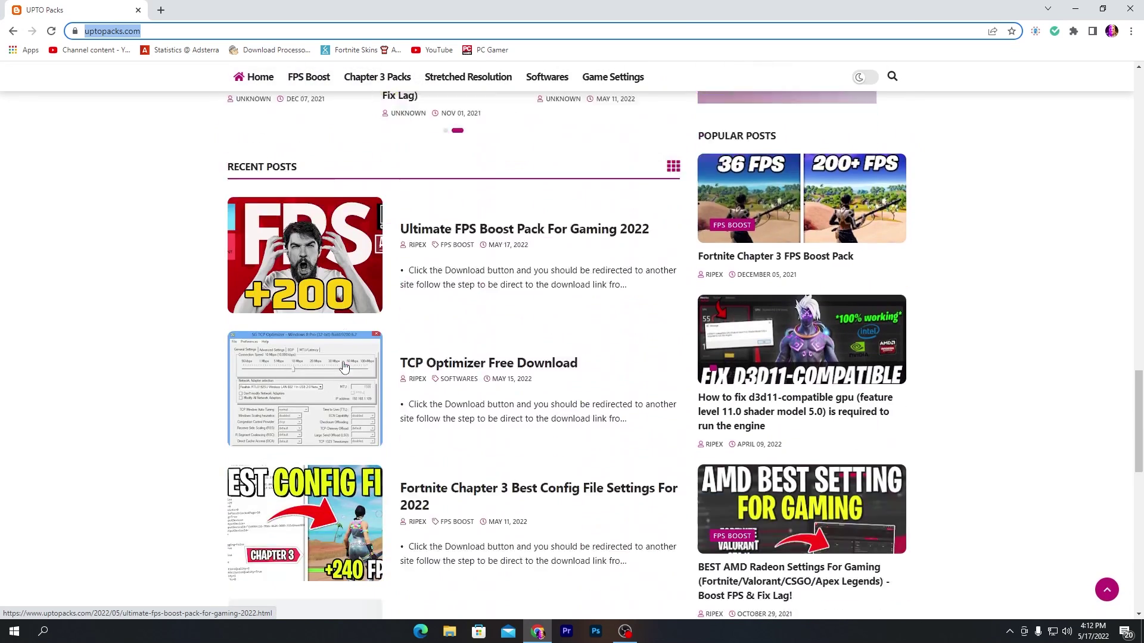
{"action": "scroll", "coordinate": [344, 366], "scroll_direction": "down", "scroll_amount": 1}
{"action": "scroll", "coordinate": [344, 367], "scroll_direction": "up", "scroll_amount": 2}
{"action": "scroll", "coordinate": [372, 198], "scroll_direction": "up", "scroll_amount": 5}
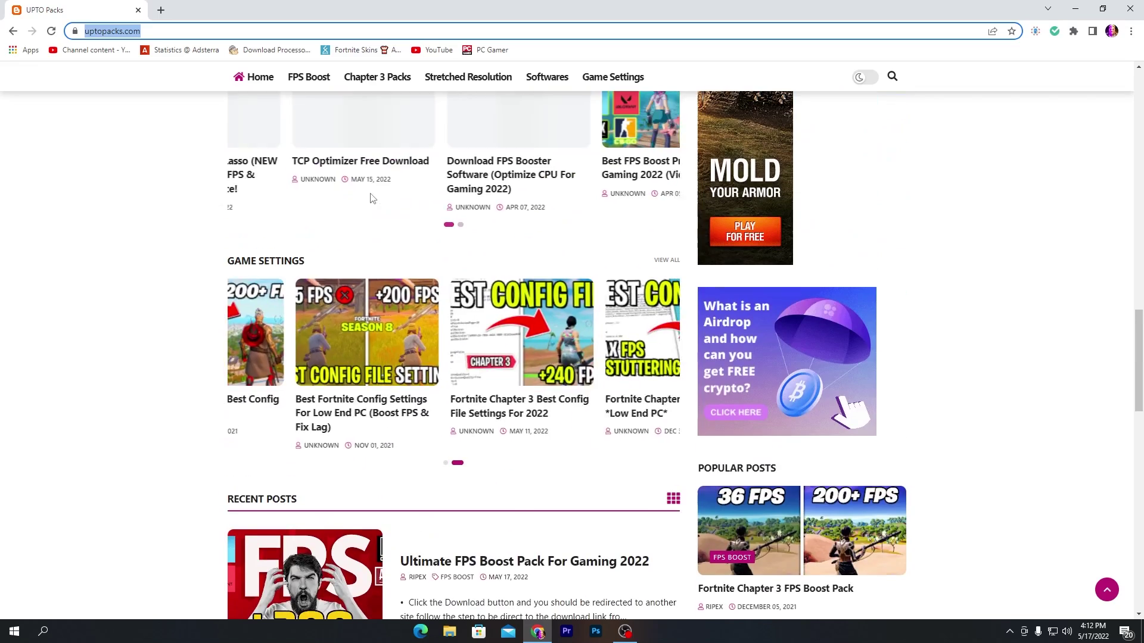
{"action": "scroll", "coordinate": [371, 198], "scroll_direction": "up", "scroll_amount": 15}
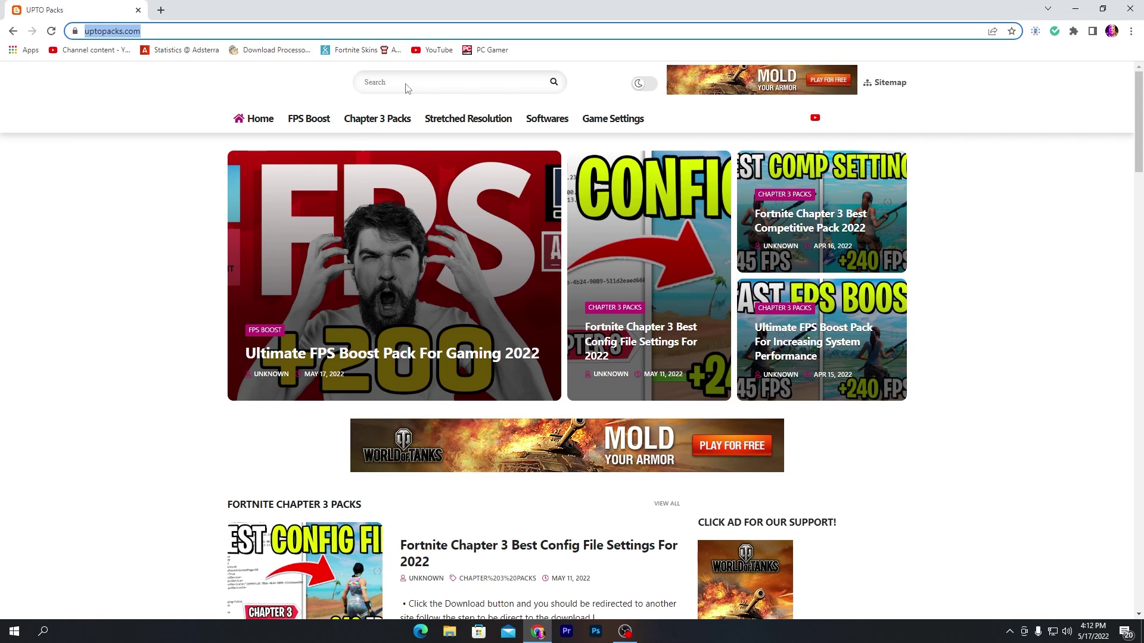
{"action": "left_click", "coordinate": [388, 264]}
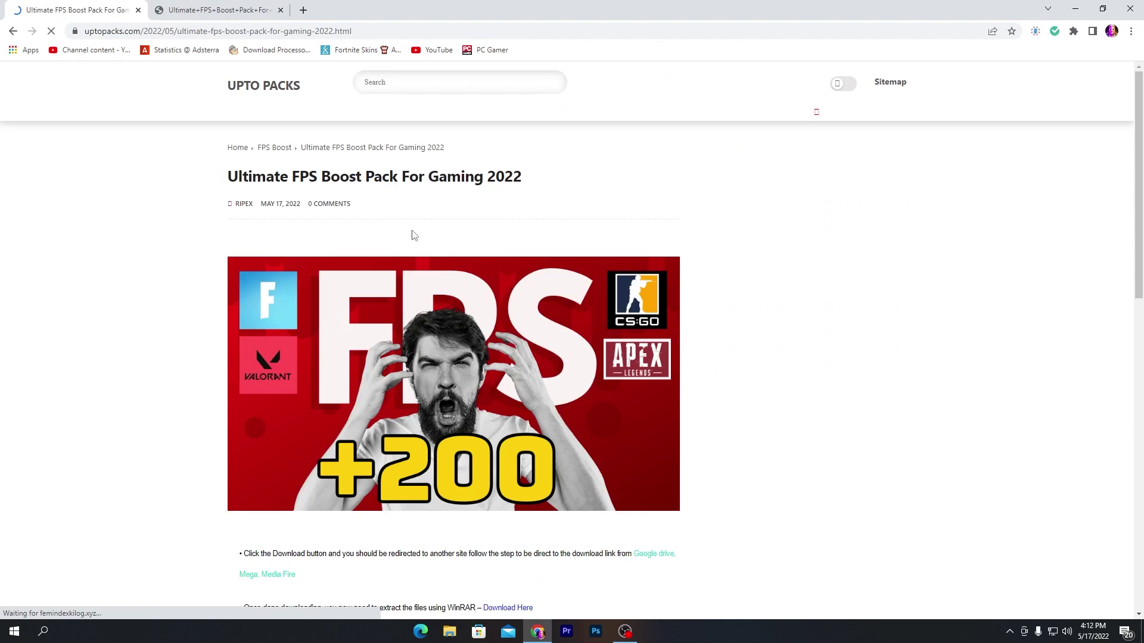
{"action": "scroll", "coordinate": [411, 234], "scroll_direction": "down", "scroll_amount": 5}
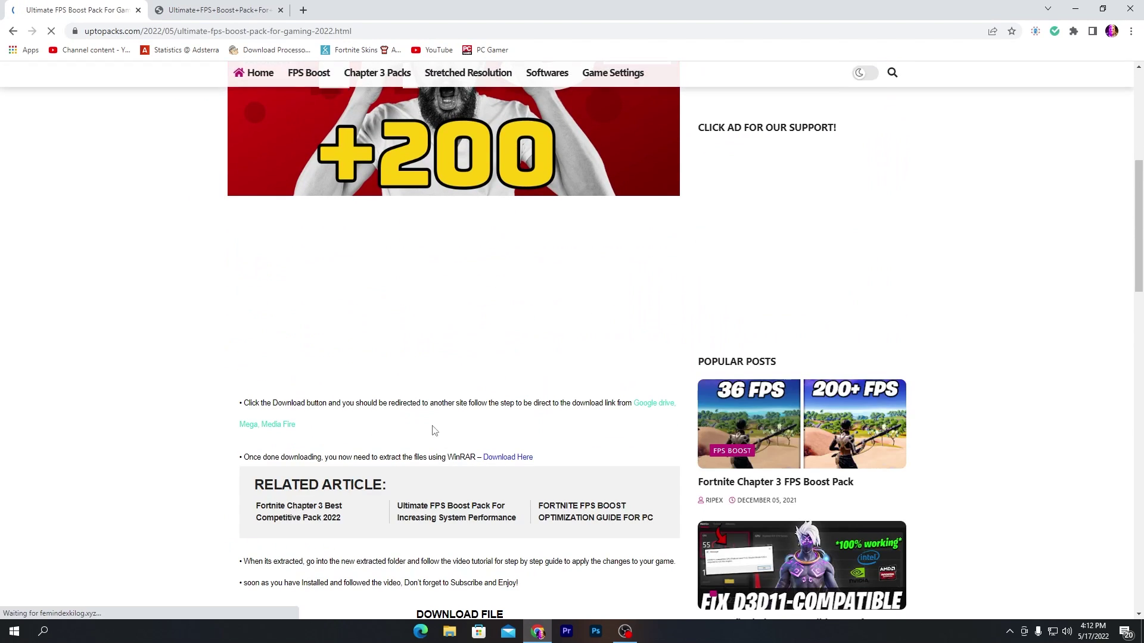
{"action": "scroll", "coordinate": [435, 423], "scroll_direction": "down", "scroll_amount": 5}
{"action": "left_click", "coordinate": [459, 392]}
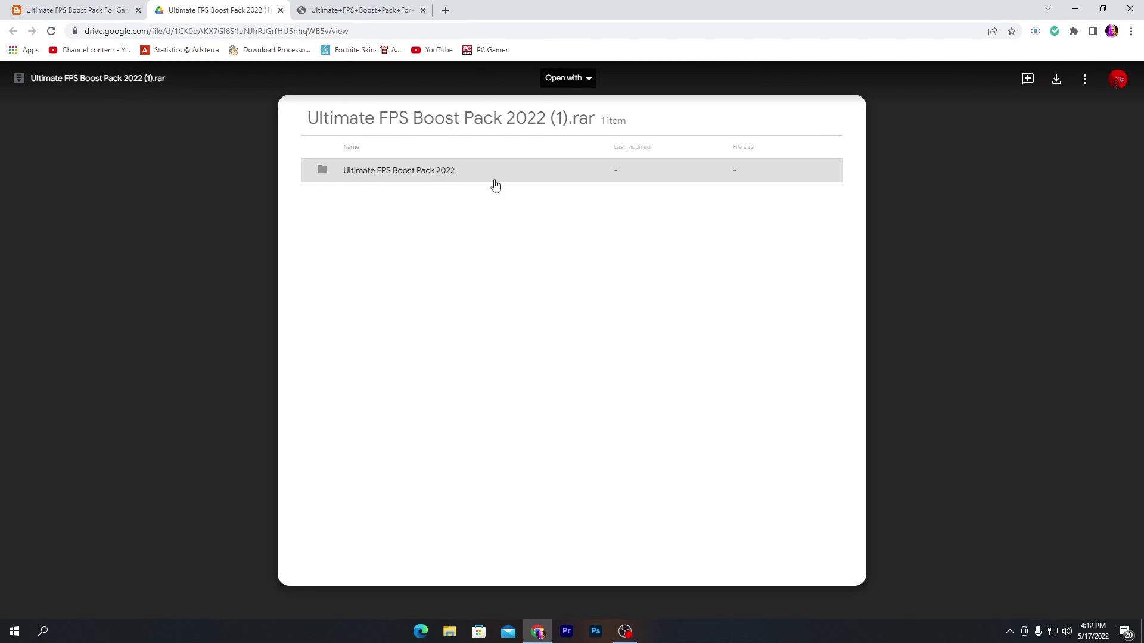
Extract the Ultimate FPS Boost Pack 2022.rar archive onto the desktop and open the extracted folder in a maximized window
{"action": "left_click", "coordinate": [1076, 9]}
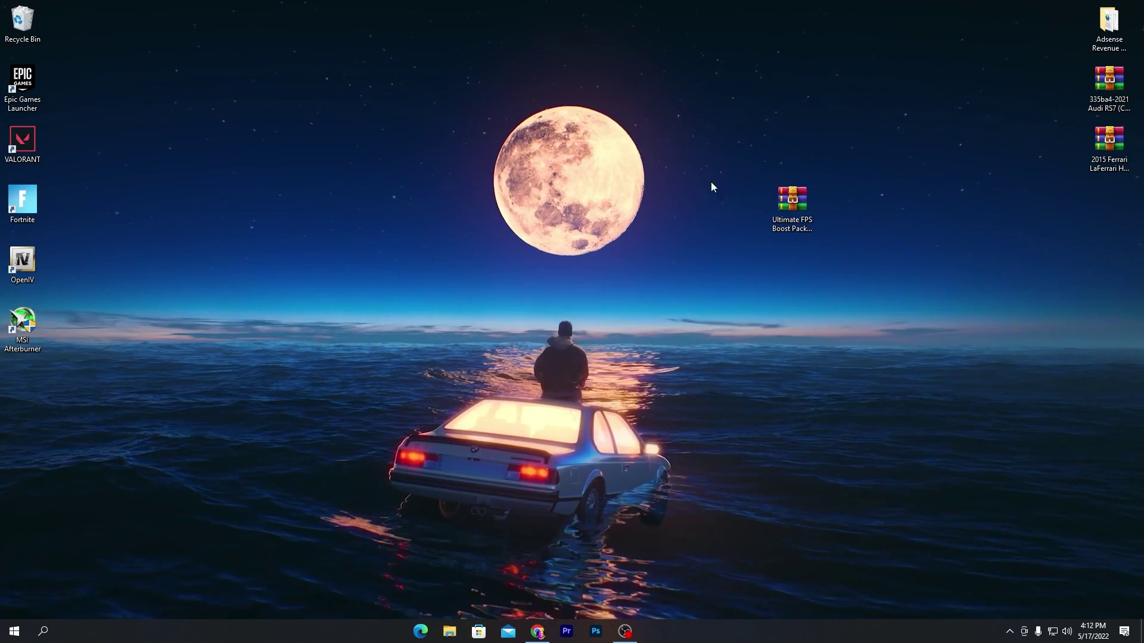
{"action": "left_click_drag", "start_coordinate": [779, 222], "coordinate": [315, 150]}
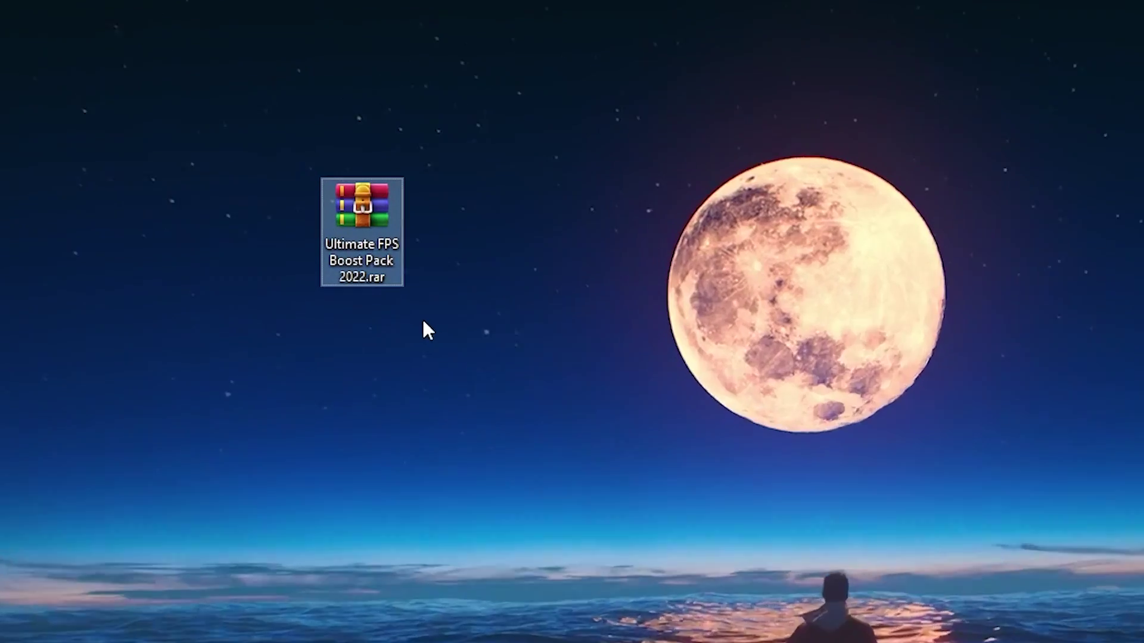
{"action": "right_click", "coordinate": [366, 209]}
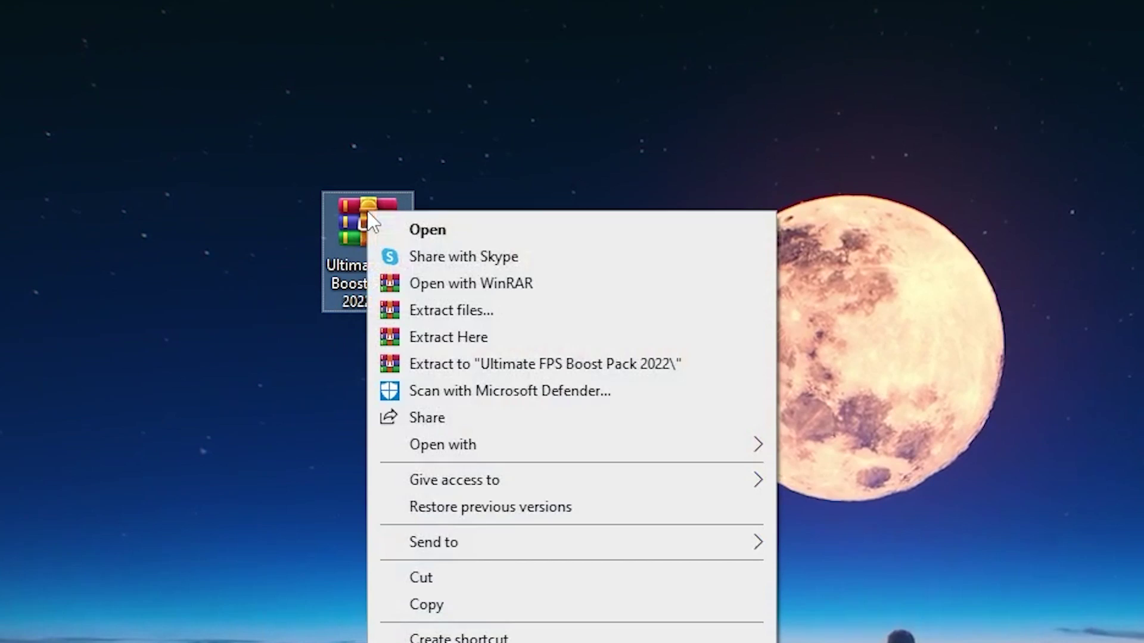
{"action": "left_click", "coordinate": [463, 337]}
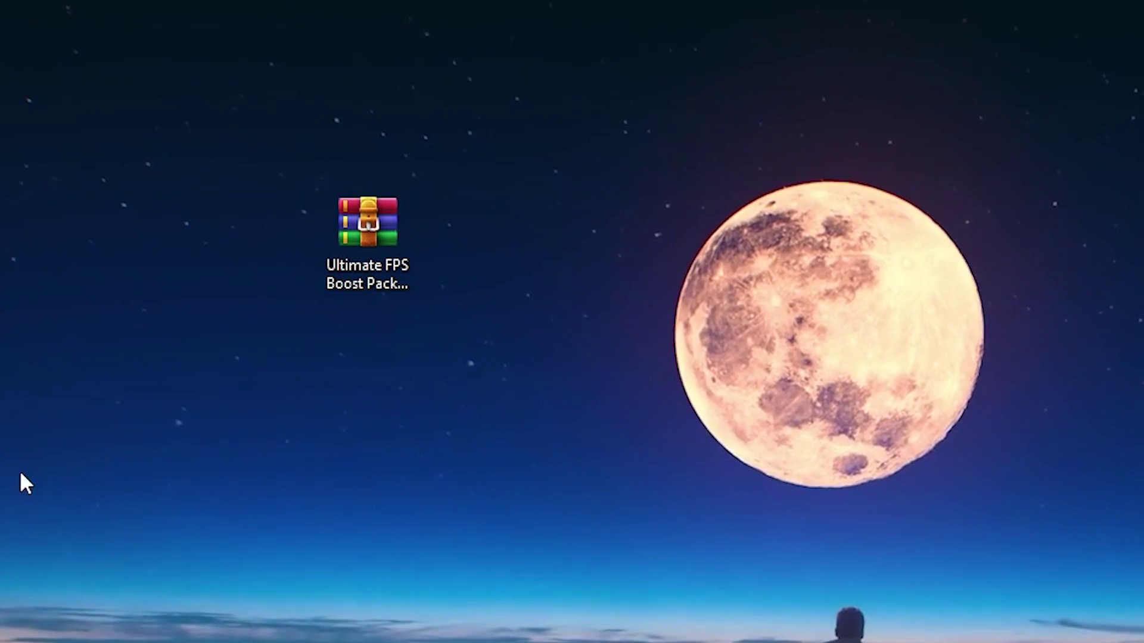
{"action": "left_click", "coordinate": [467, 266]}
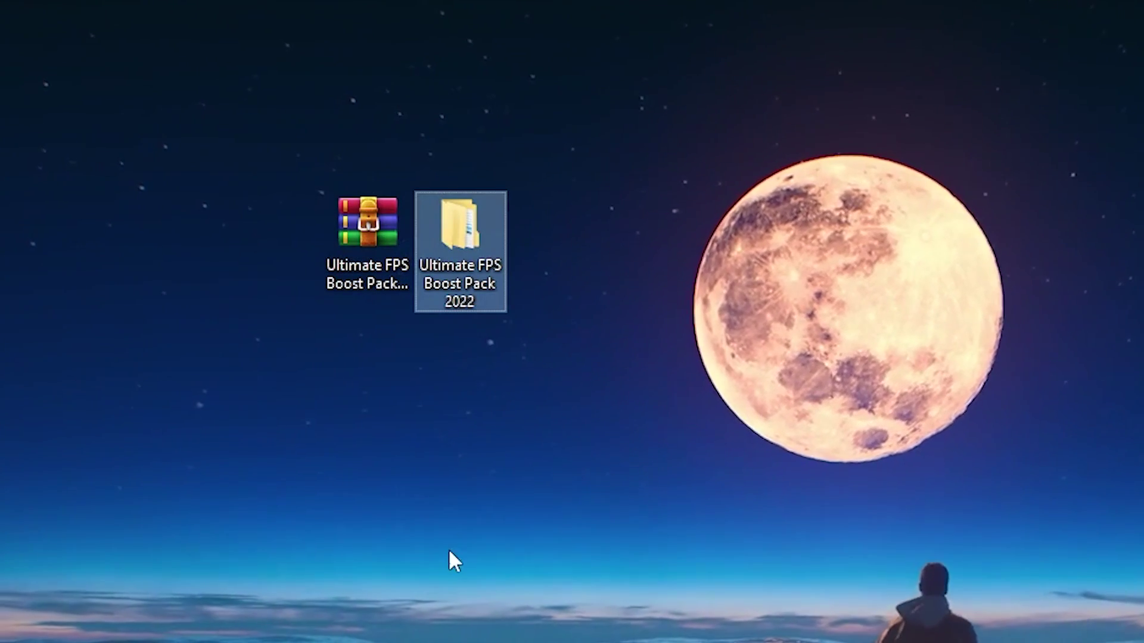
{"action": "double_click", "coordinate": [474, 247]}
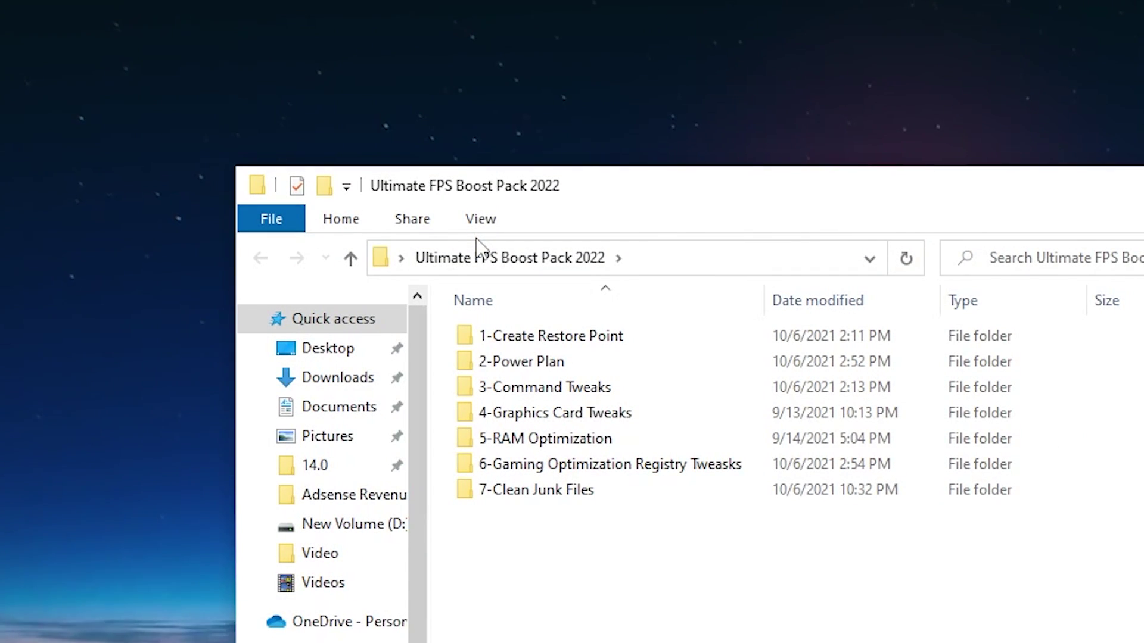
{"action": "double_click", "coordinate": [720, 178]}
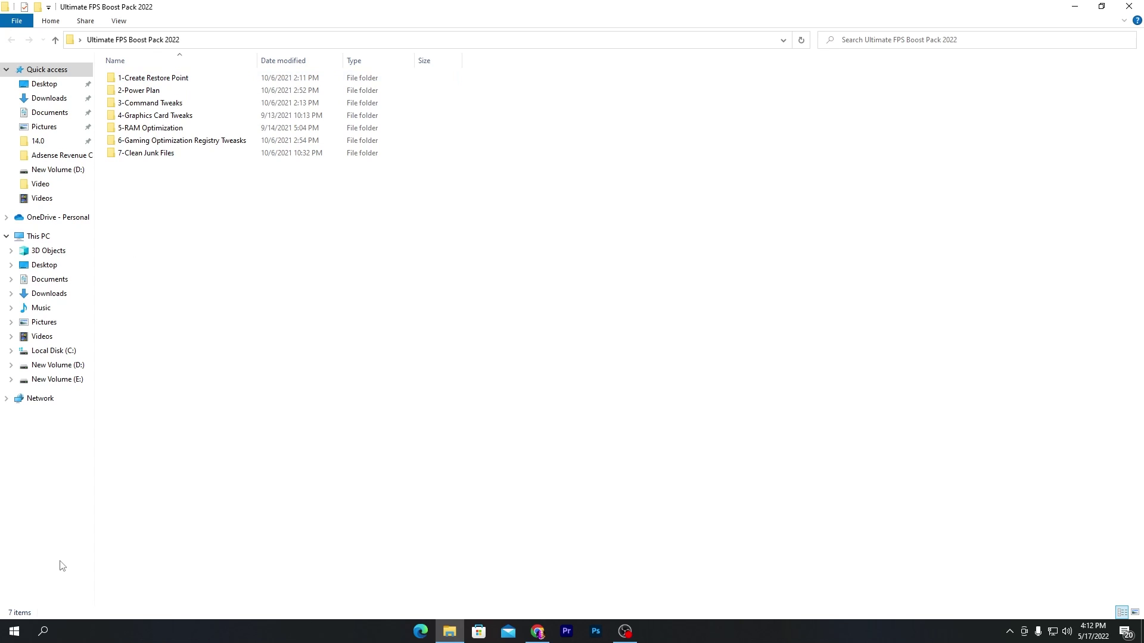
Launch Restore Point from the 1-Create Restore Point folder and accept the protection settings for Local Disk (C:) with system protection turned on
{"action": "double_click", "coordinate": [151, 79]}
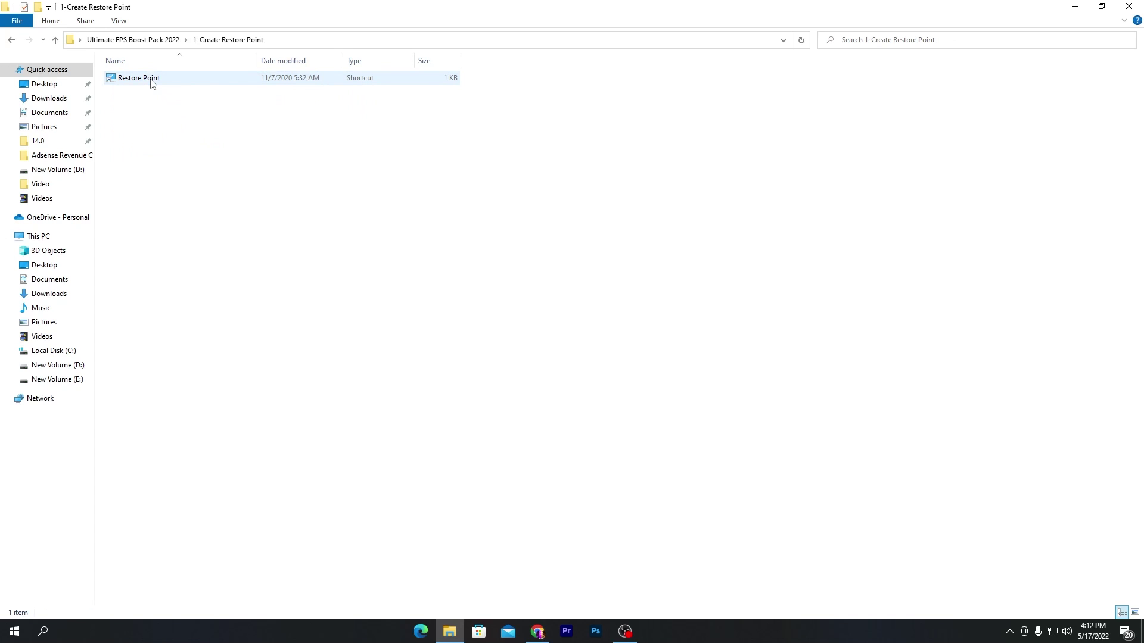
{"action": "left_click", "coordinate": [152, 83]}
{"action": "double_click", "coordinate": [152, 83]}
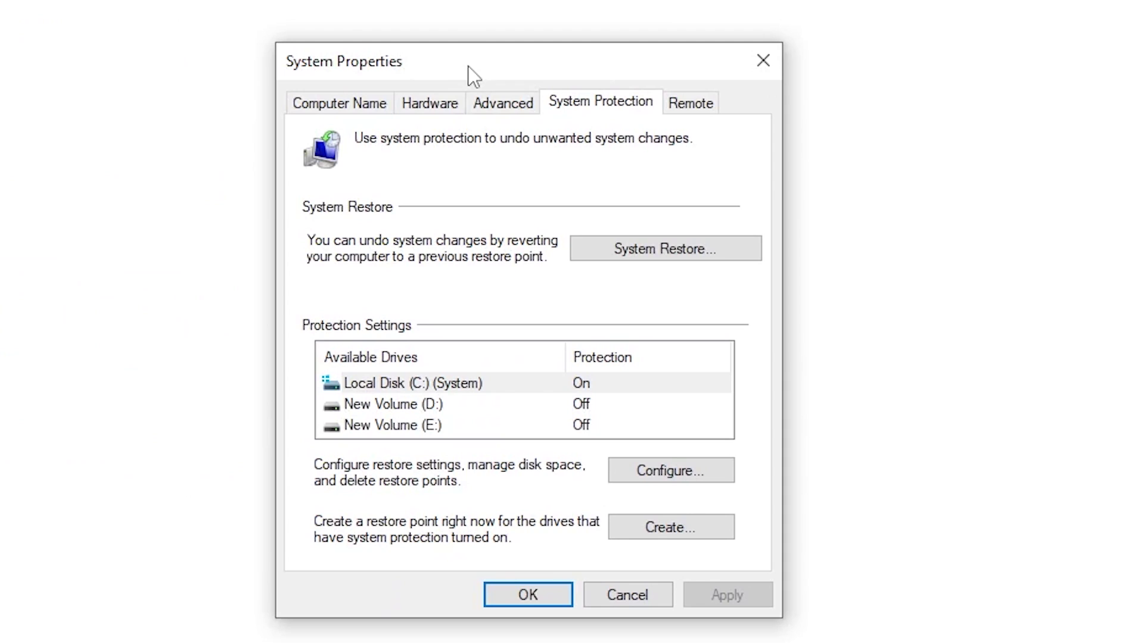
{"action": "left_click", "coordinate": [648, 470]}
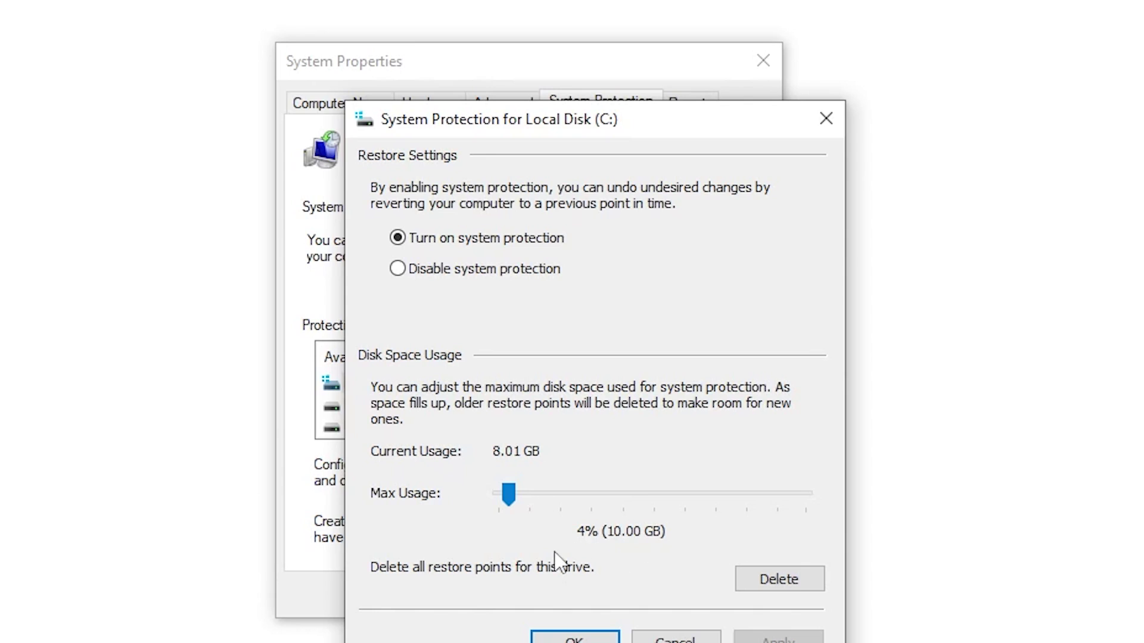
{"action": "left_click", "coordinate": [575, 639]}
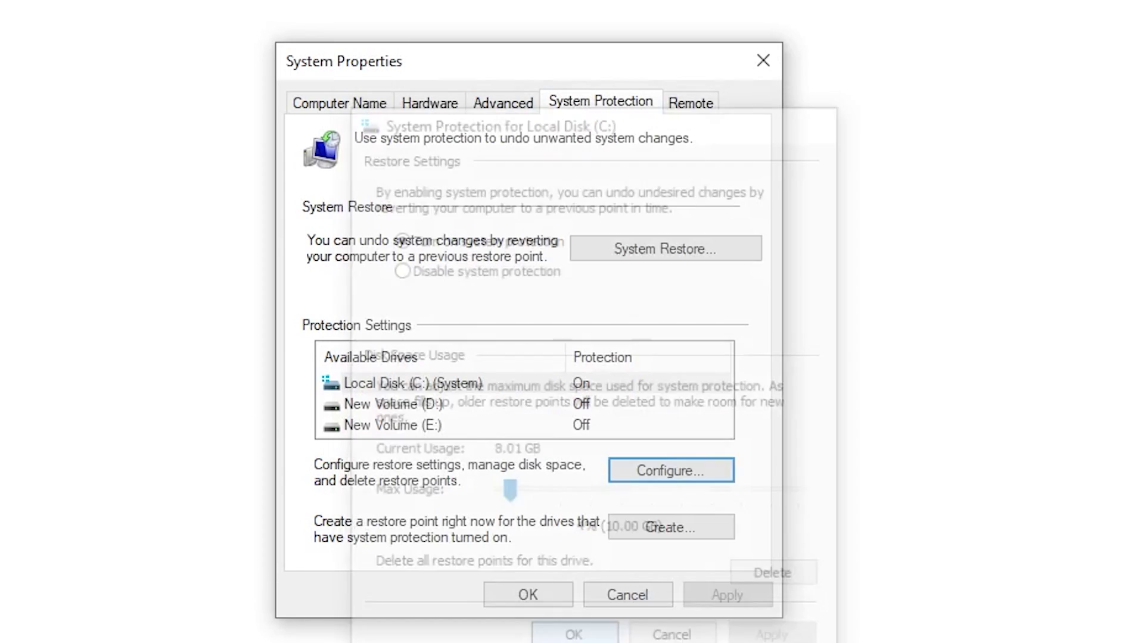
Create a system restore point with the description "Boost Pack"
{"action": "left_click", "coordinate": [685, 528]}
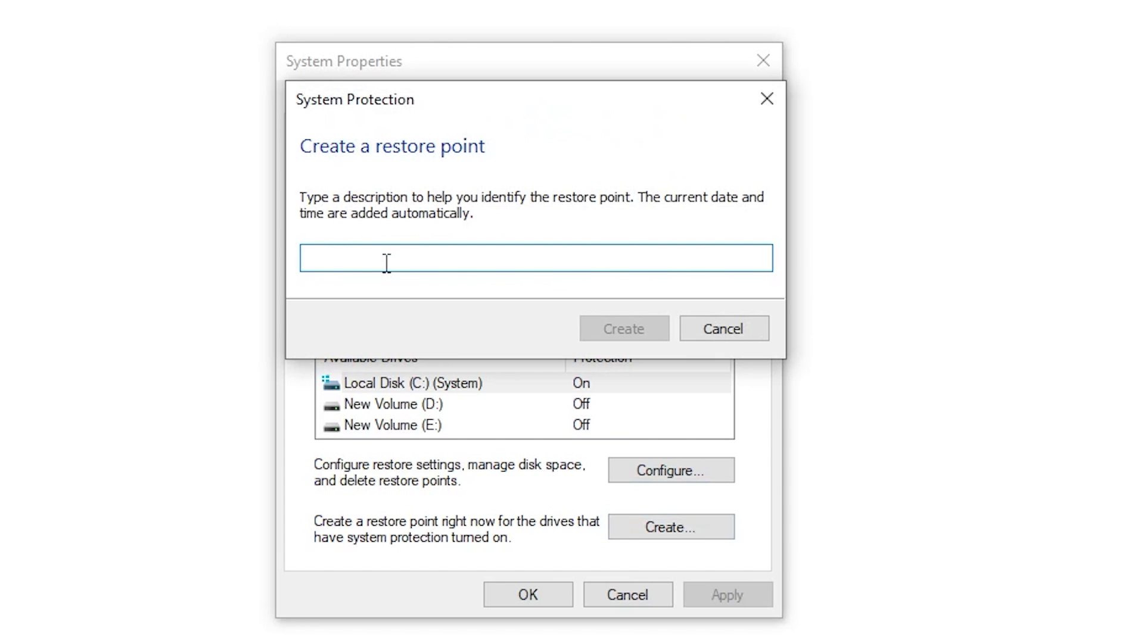
{"action": "type", "text": "Boost Pack"}
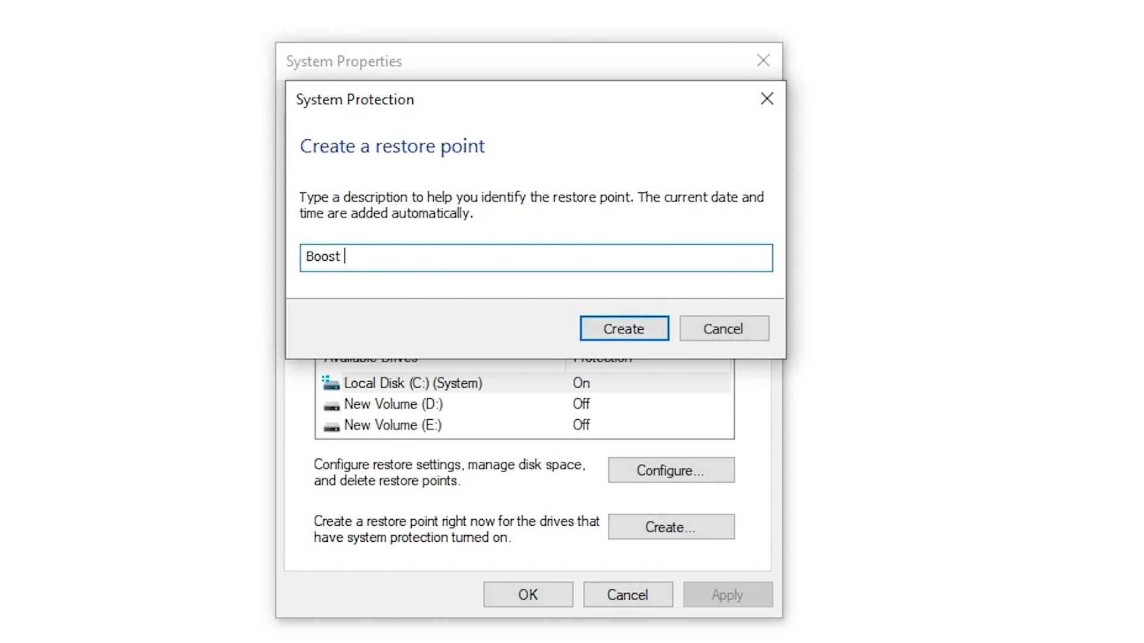
{"action": "left_click", "coordinate": [623, 335]}
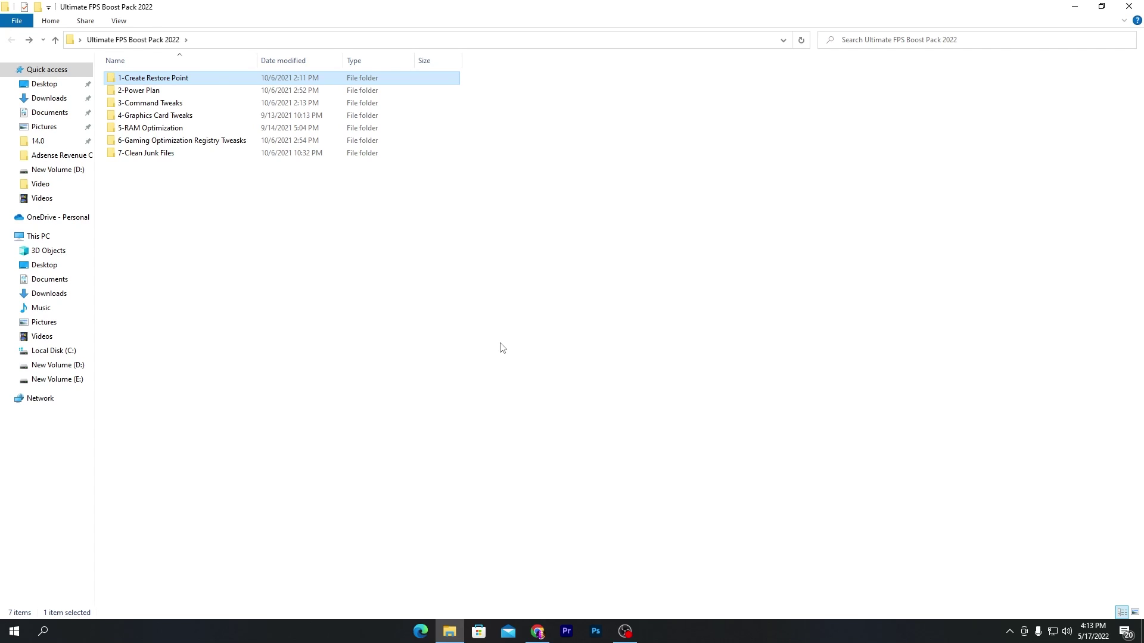
Launch Power Options from the 2-Power Plan folder and open the advanced power settings of the Bitsum Highest Performance plan
{"action": "double_click", "coordinate": [196, 95]}
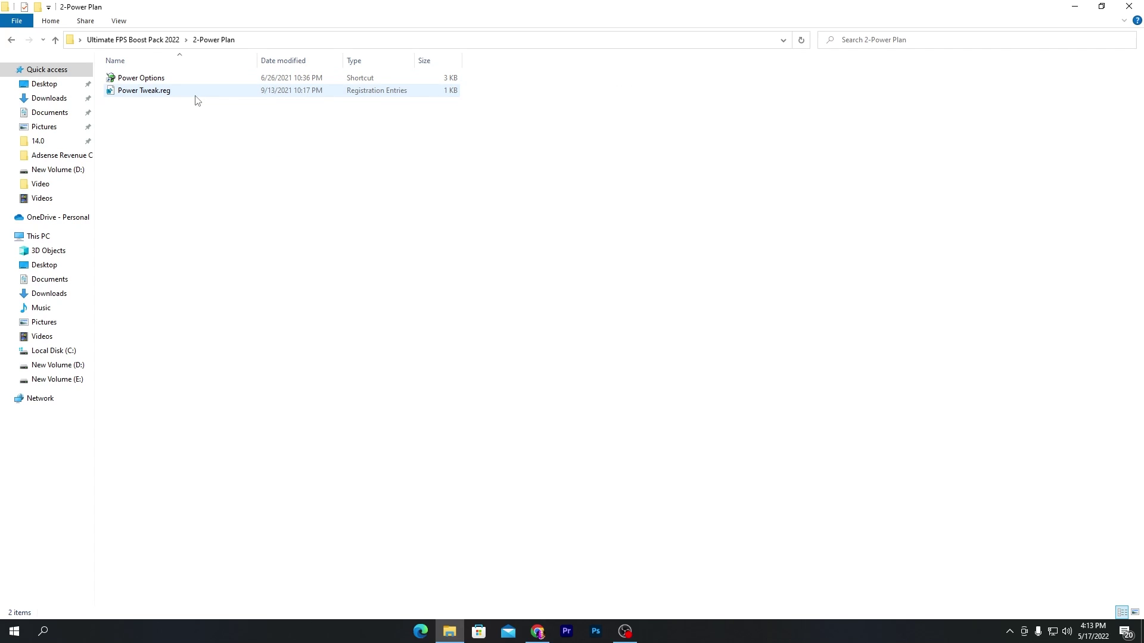
{"action": "double_click", "coordinate": [159, 76]}
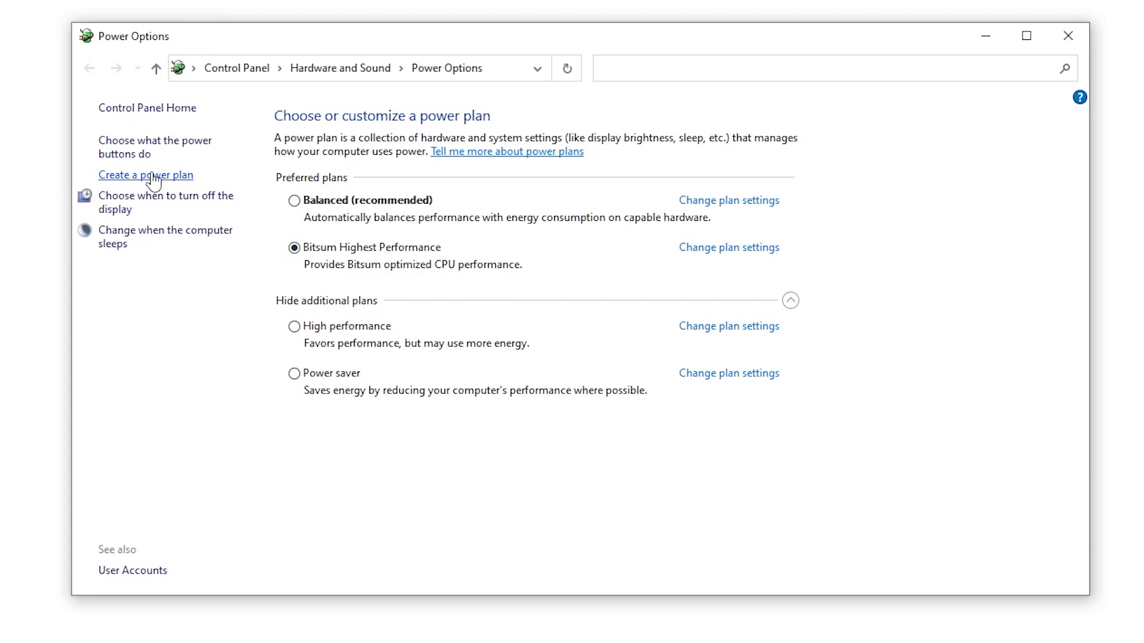
{"action": "left_click", "coordinate": [741, 249]}
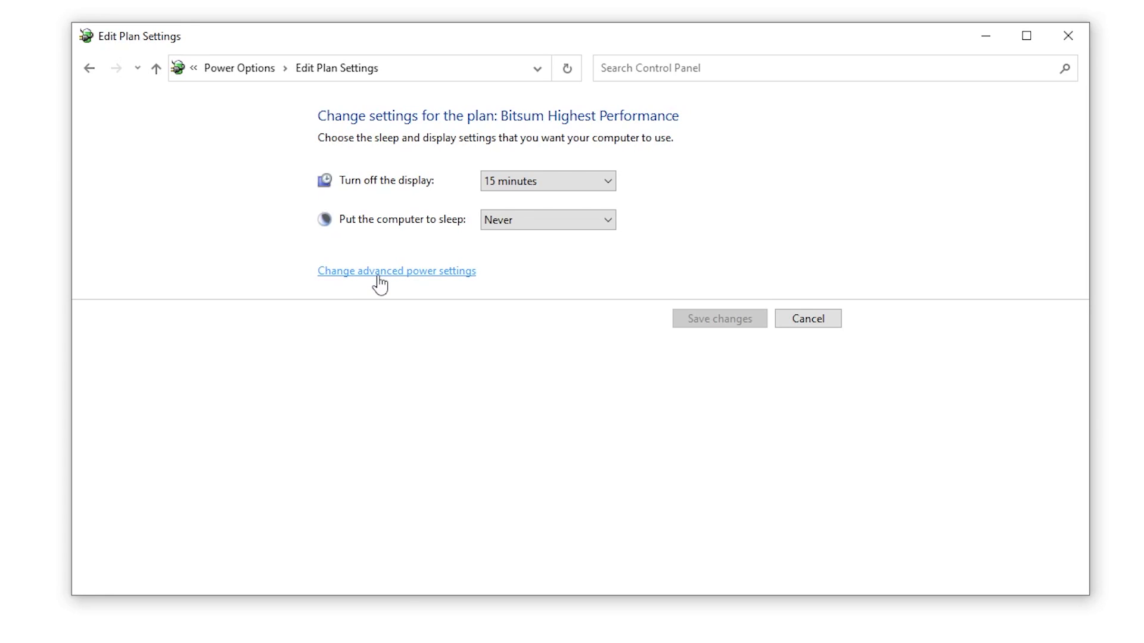
{"action": "left_click", "coordinate": [449, 276]}
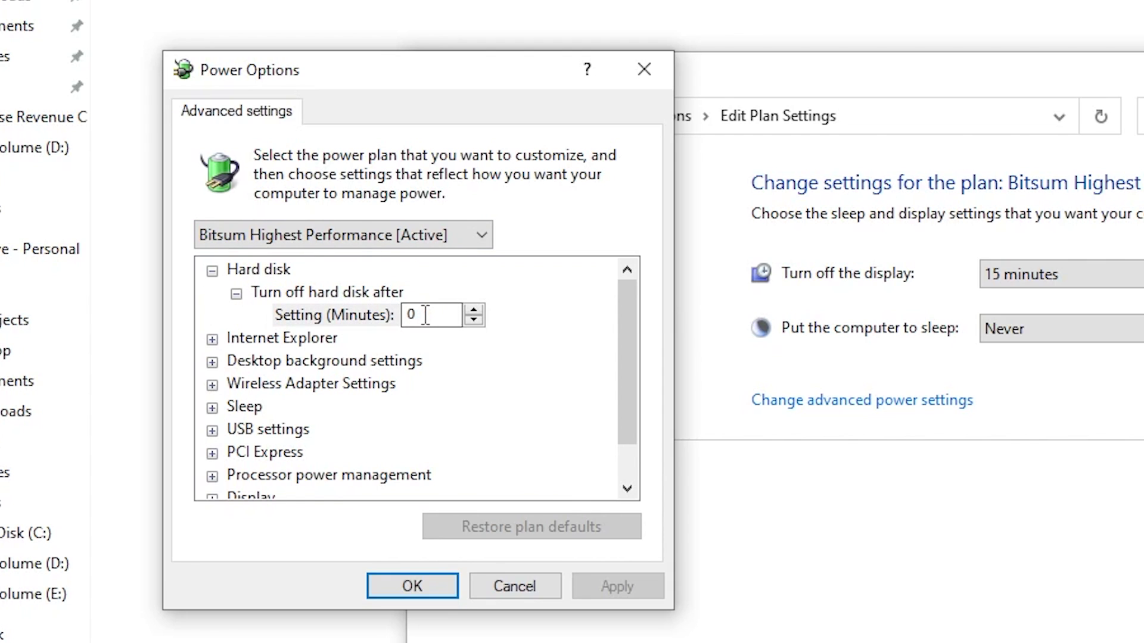
Examine the plan's processor power management thresholds, core parking and decrease policy, and close the power settings windows without changes
{"action": "scroll", "coordinate": [439, 345], "scroll_direction": "down", "scroll_amount": 1}
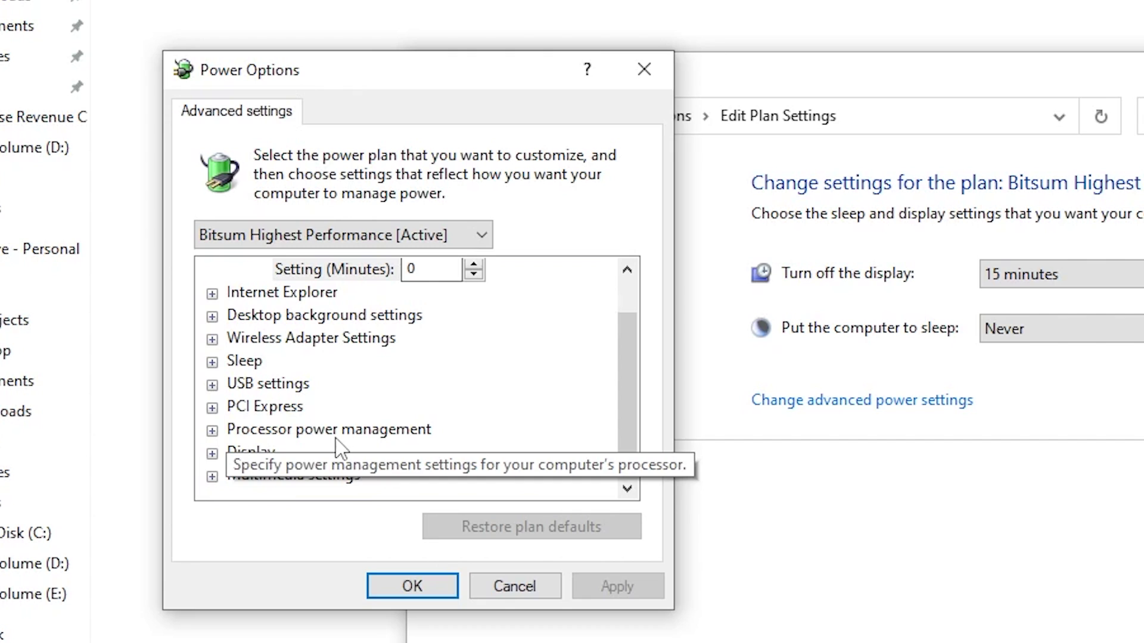
{"action": "left_click", "coordinate": [212, 430]}
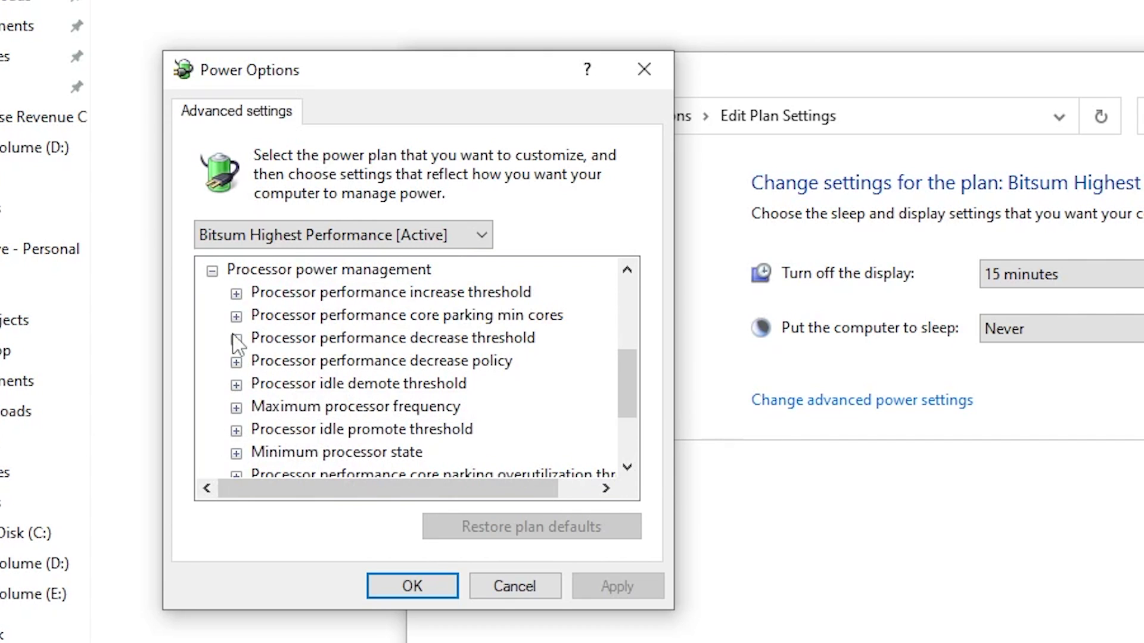
{"action": "left_click", "coordinate": [237, 294]}
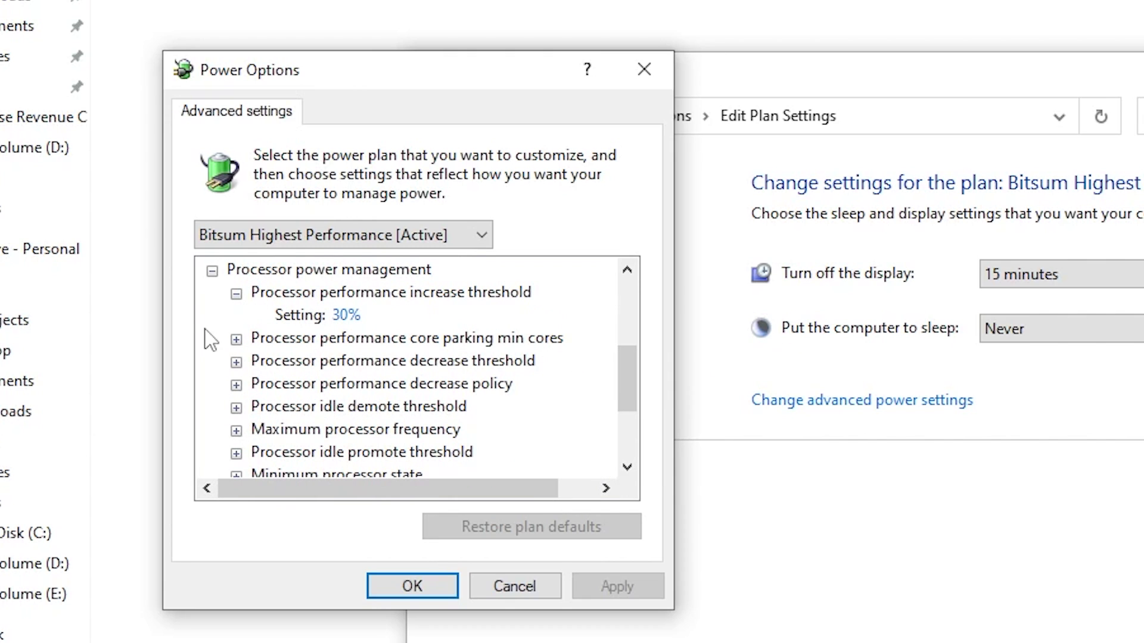
{"action": "left_click", "coordinate": [236, 338]}
{"action": "scroll", "coordinate": [241, 339], "scroll_direction": "down", "scroll_amount": 1}
{"action": "left_click", "coordinate": [237, 317]}
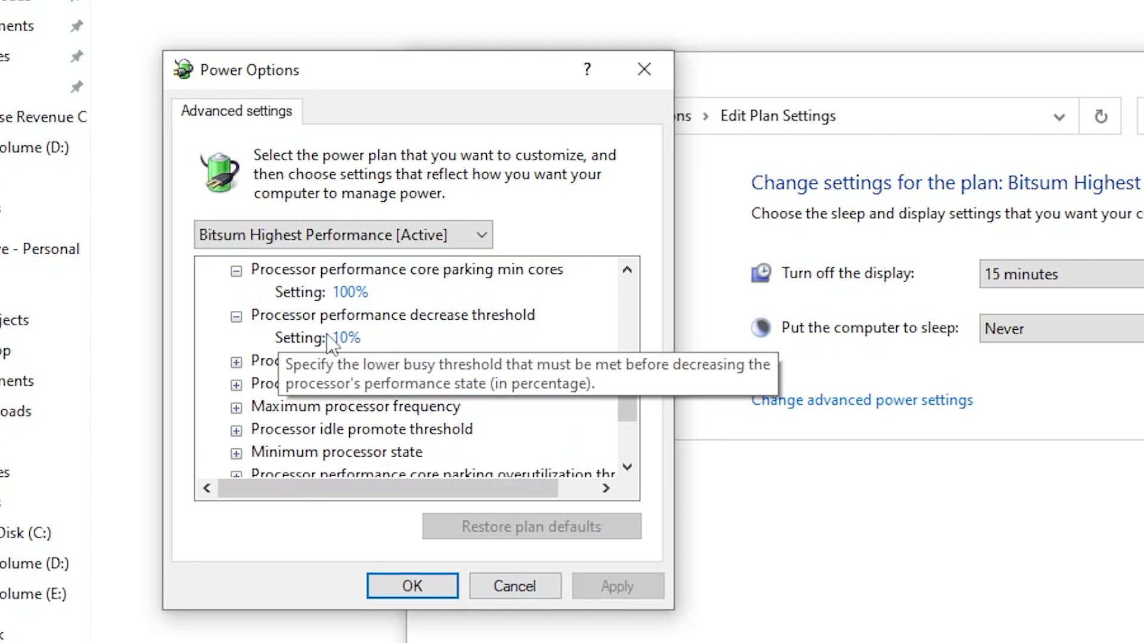
{"action": "left_click", "coordinate": [237, 362]}
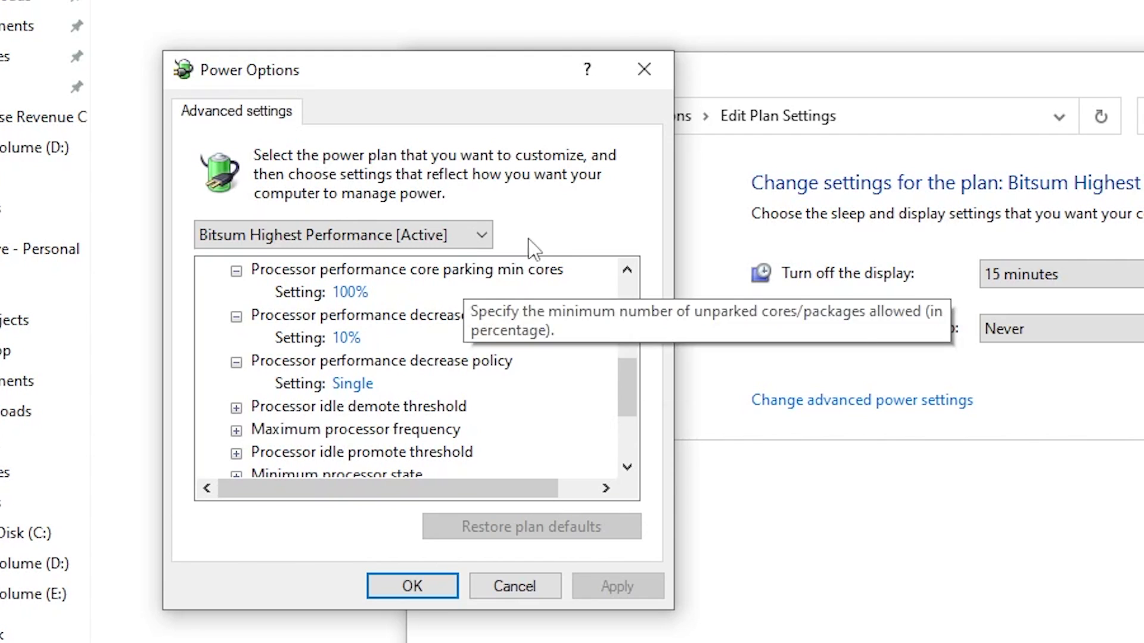
{"action": "left_click", "coordinate": [666, 67]}
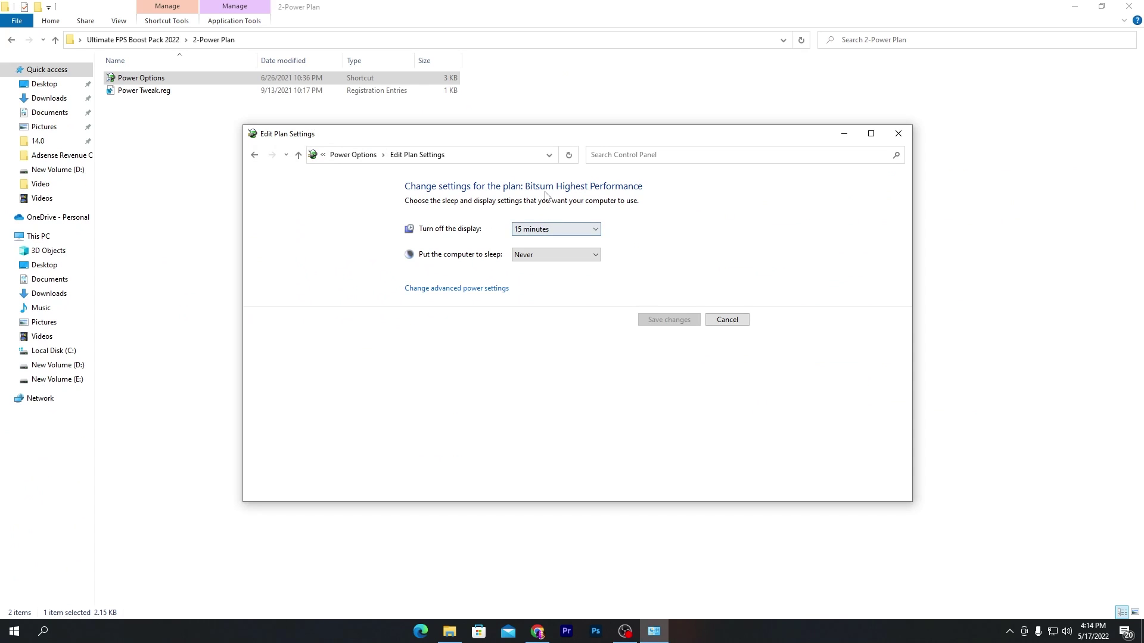
{"action": "left_click", "coordinate": [898, 134]}
Switch back to Chrome, search the UPTO Packs site for "park control" and open the Download Park Control To Boost FPS post
{"action": "left_click", "coordinate": [537, 631]}
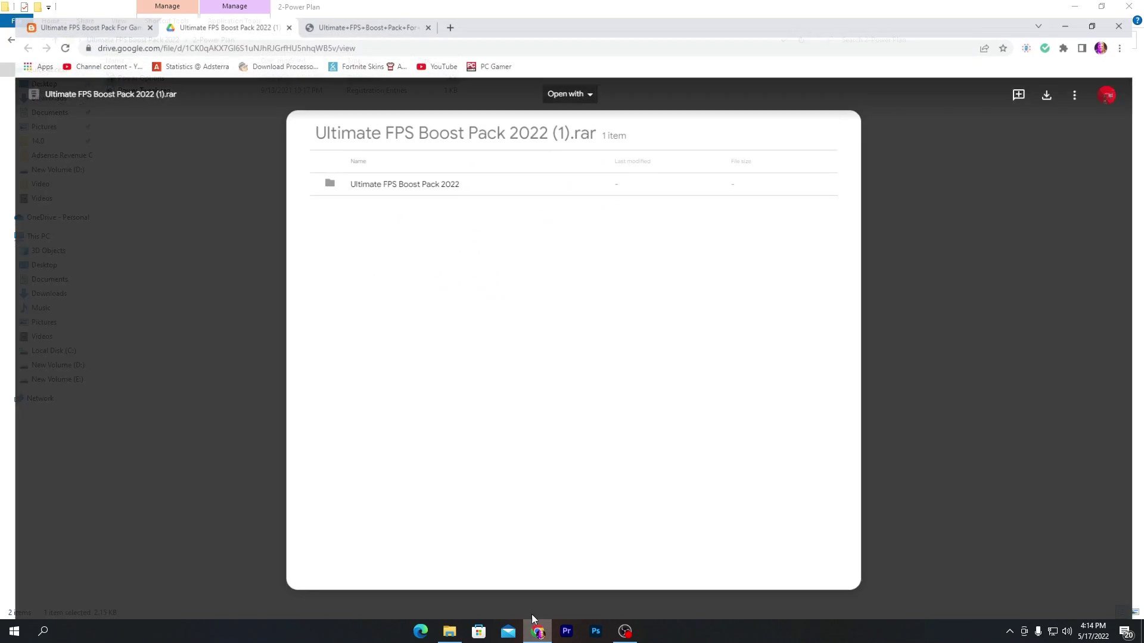
{"action": "left_click", "coordinate": [77, 10]}
{"action": "scroll", "coordinate": [375, 238], "scroll_direction": "up", "scroll_amount": 10}
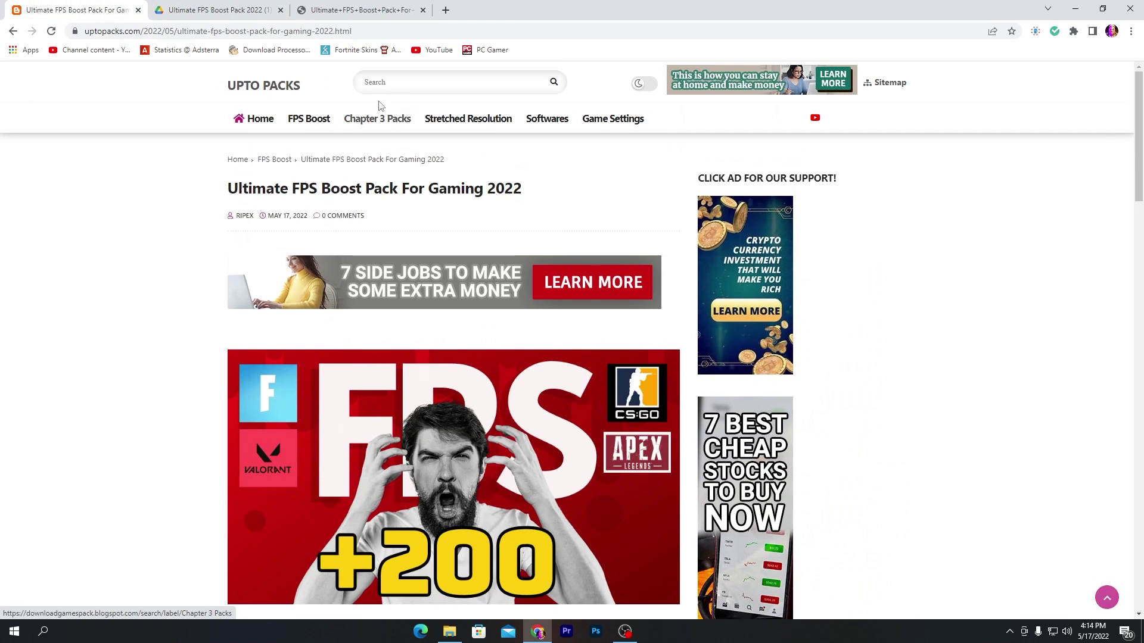
{"action": "left_click", "coordinate": [252, 62]}
{"action": "left_click", "coordinate": [386, 84]}
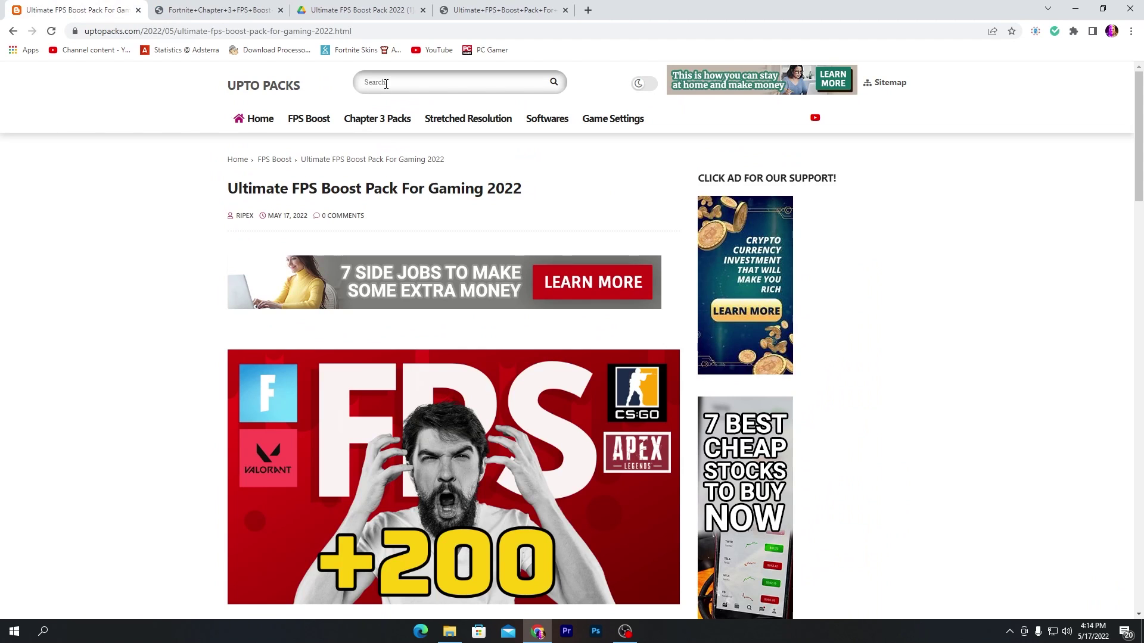
{"action": "type", "text": "park control"}
{"action": "key", "text": "Return"}
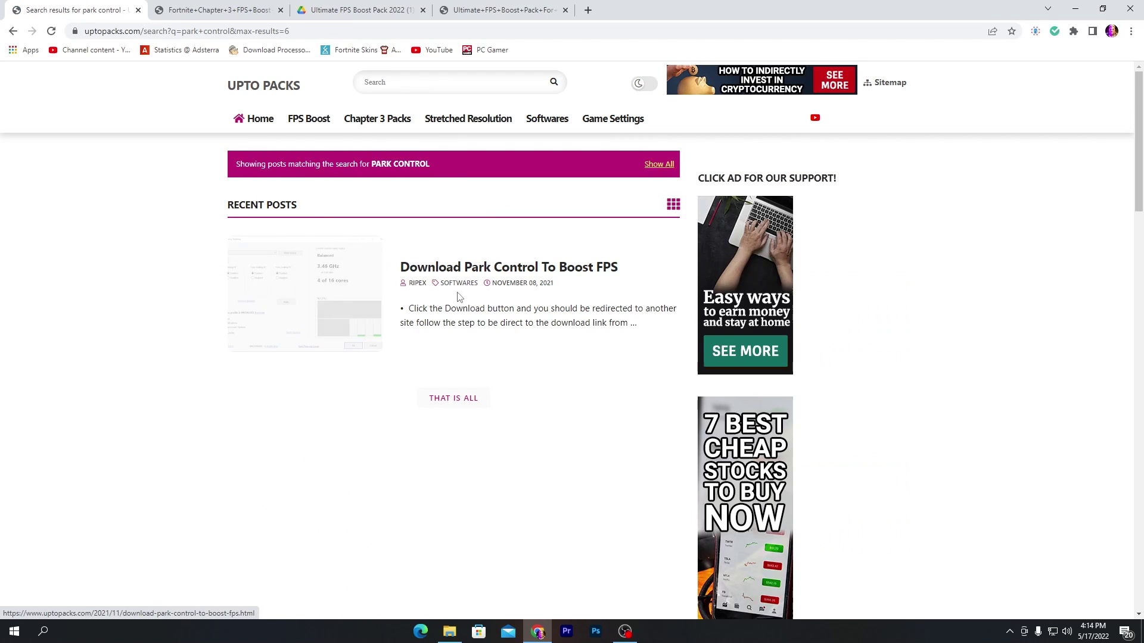
{"action": "left_click", "coordinate": [309, 286]}
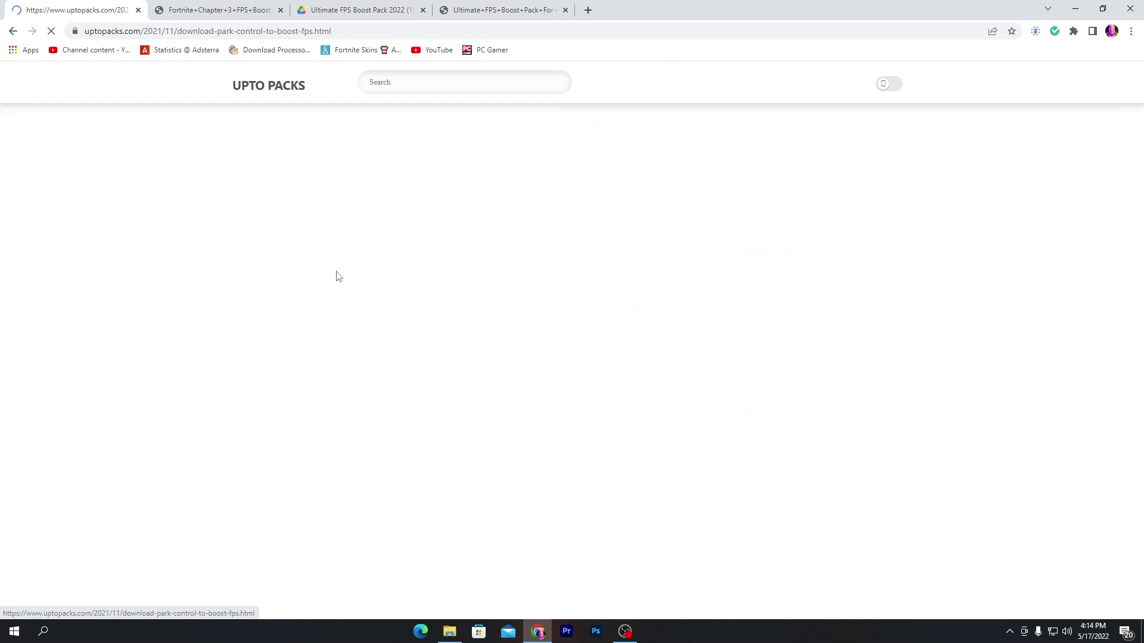
Open ParkControl from the running background apps, select the Bitsum Highest Performance profile, apply its settings and confirm
{"action": "scroll", "coordinate": [410, 259], "scroll_direction": "down", "scroll_amount": 6}
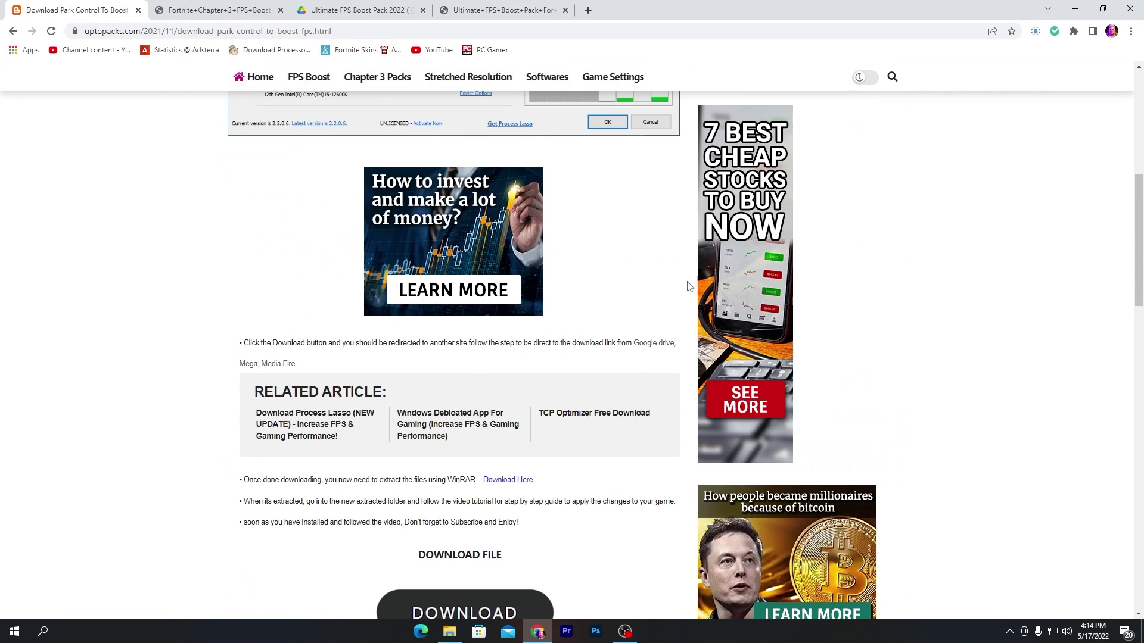
{"action": "left_click", "coordinate": [1010, 633]}
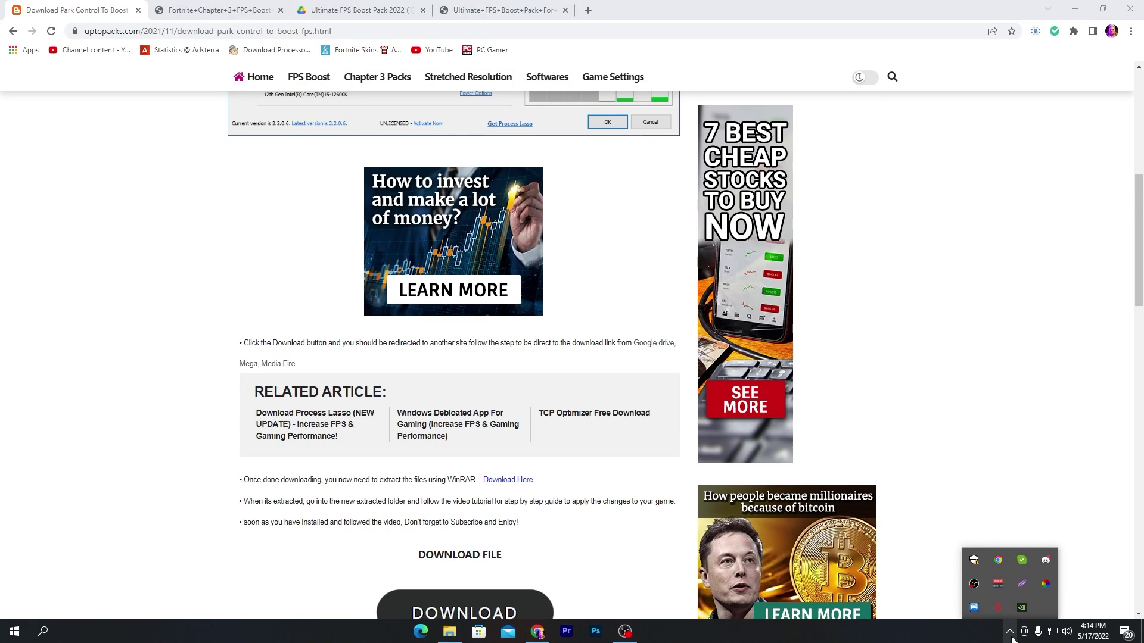
{"action": "left_click", "coordinate": [977, 612]}
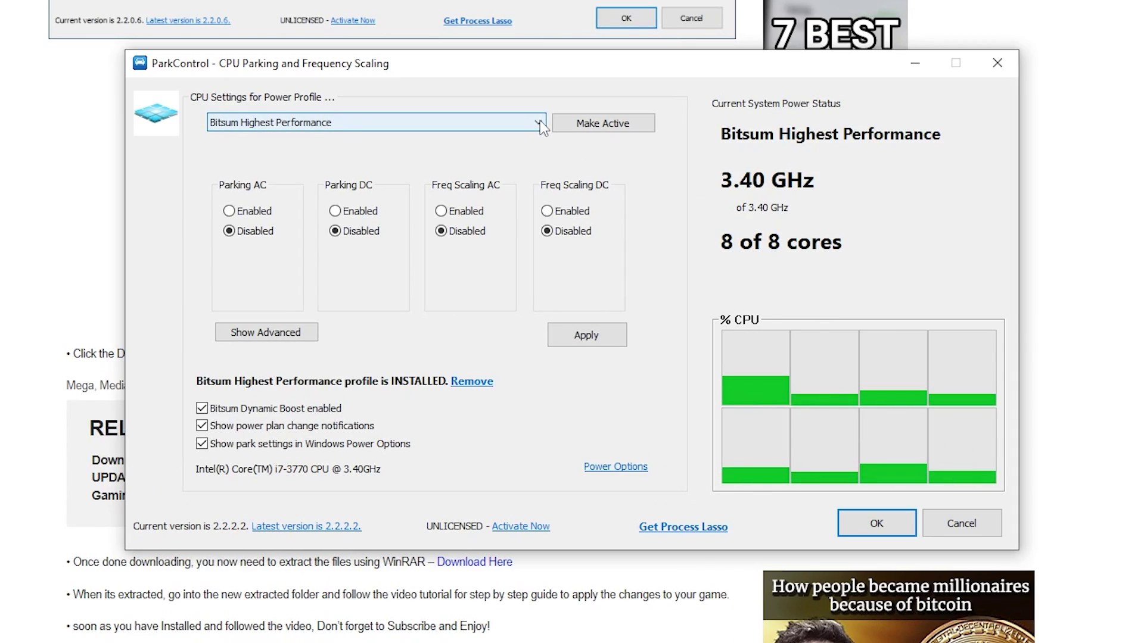
{"action": "left_click", "coordinate": [540, 120]}
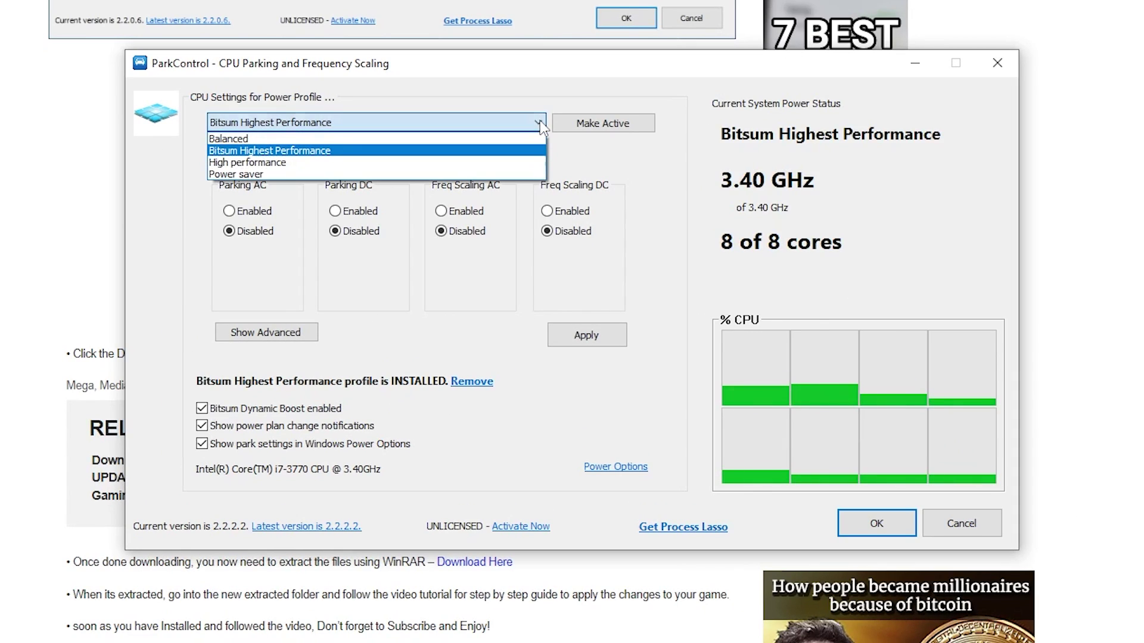
{"action": "left_click", "coordinate": [245, 150]}
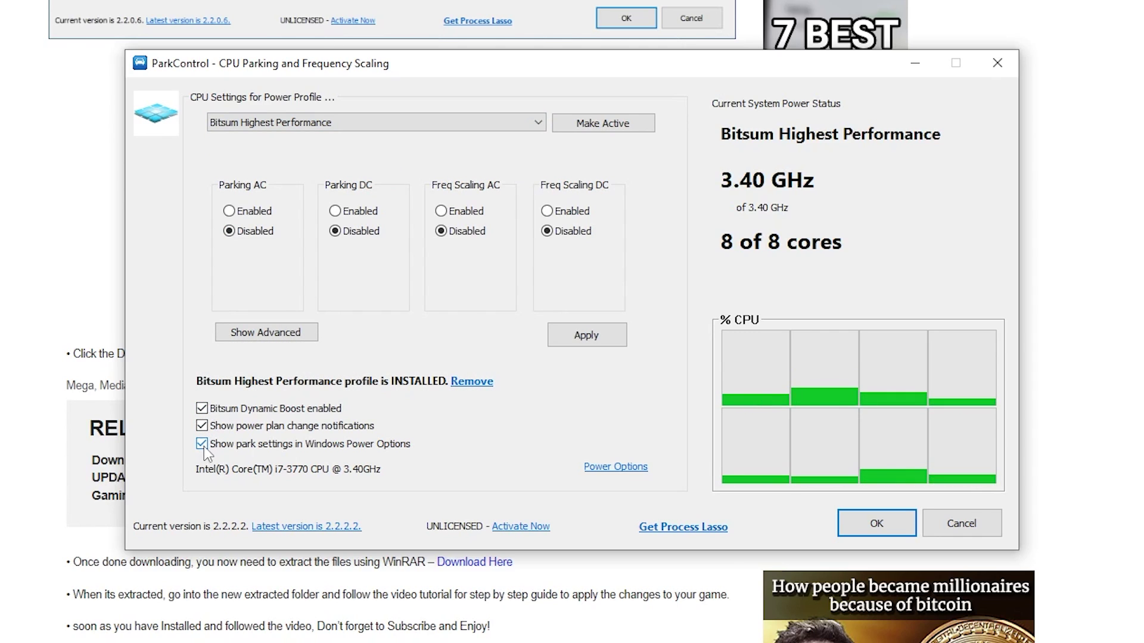
{"action": "left_click", "coordinate": [611, 339]}
{"action": "left_click", "coordinate": [874, 529]}
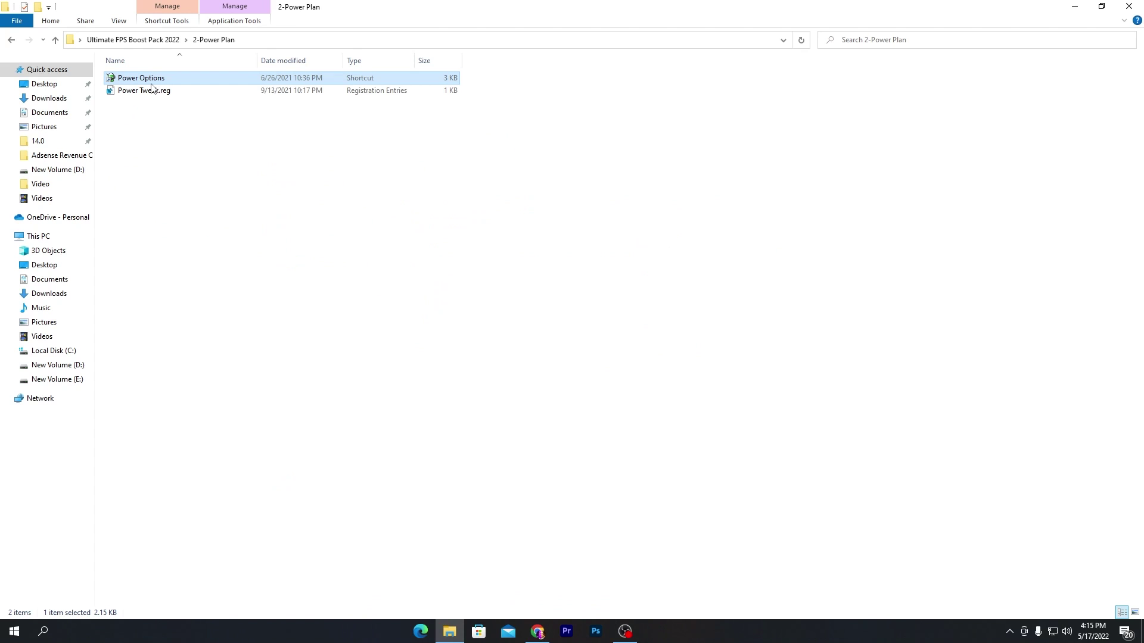
Merge Power Tweak.reg from the 2-Power Plan folder into the registry, accepting the prompts
{"action": "double_click", "coordinate": [146, 93]}
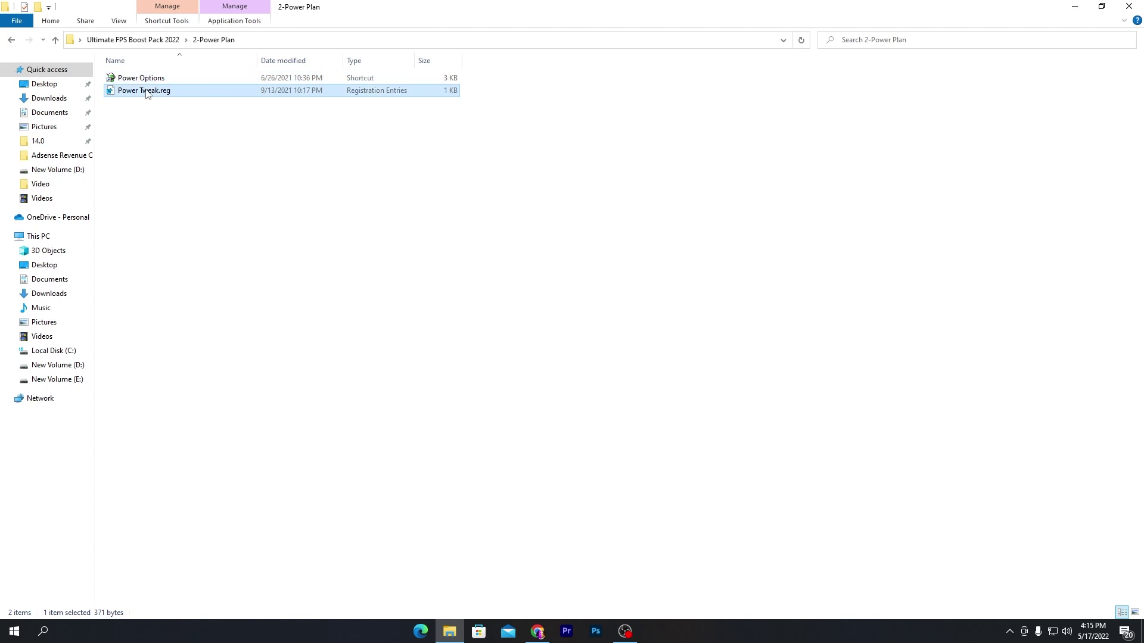
{"action": "left_click", "coordinate": [515, 409]}
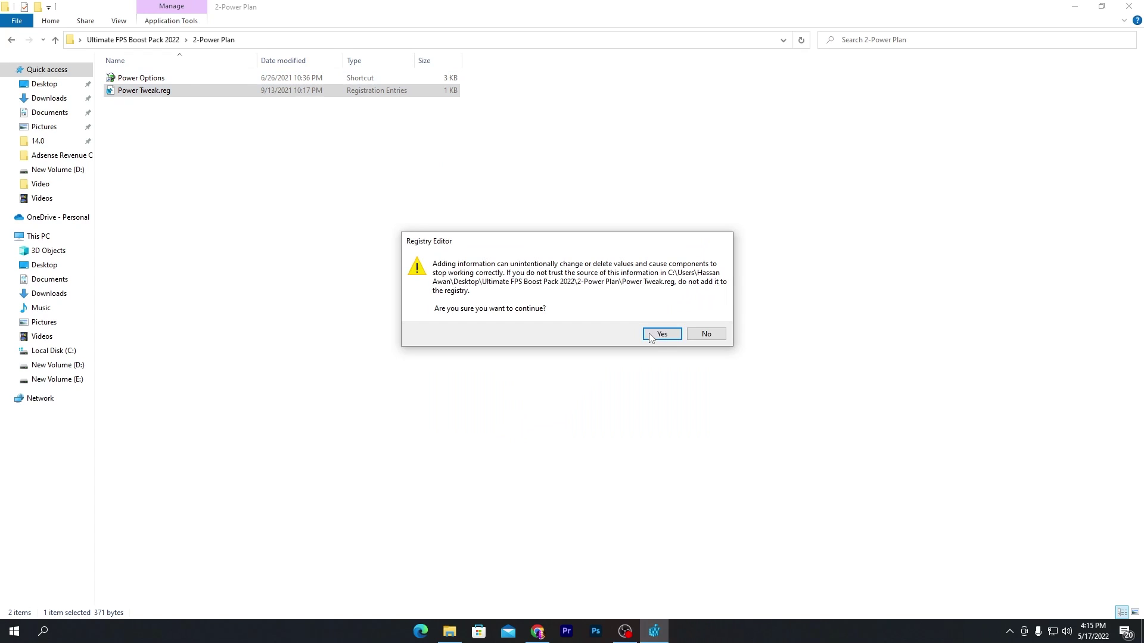
{"action": "left_click", "coordinate": [667, 332]}
{"action": "left_click", "coordinate": [707, 317]}
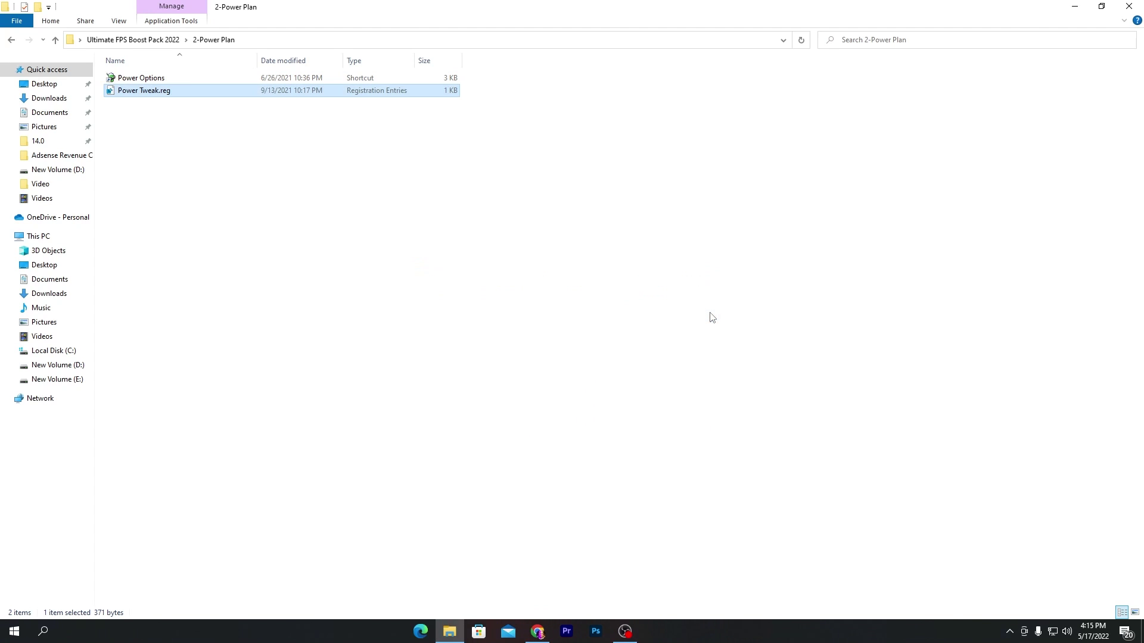
Run Disable Useless Activities.cmd and Important Tweaks.bat from the pack's 3-Command Tweaks folder
{"action": "left_click", "coordinate": [157, 40]}
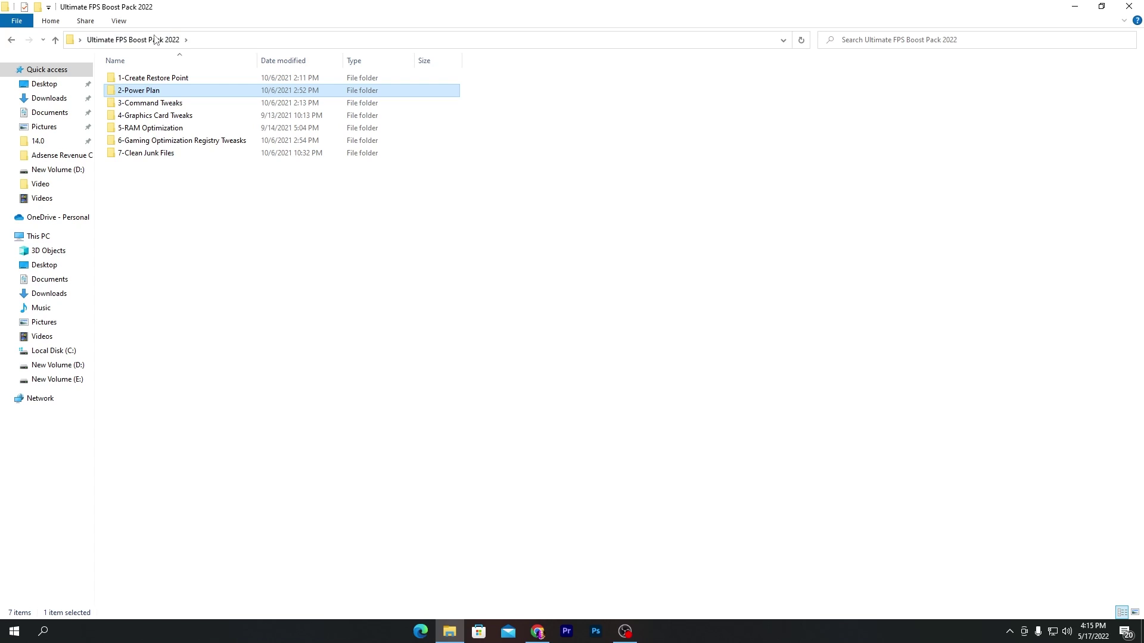
{"action": "double_click", "coordinate": [169, 106]}
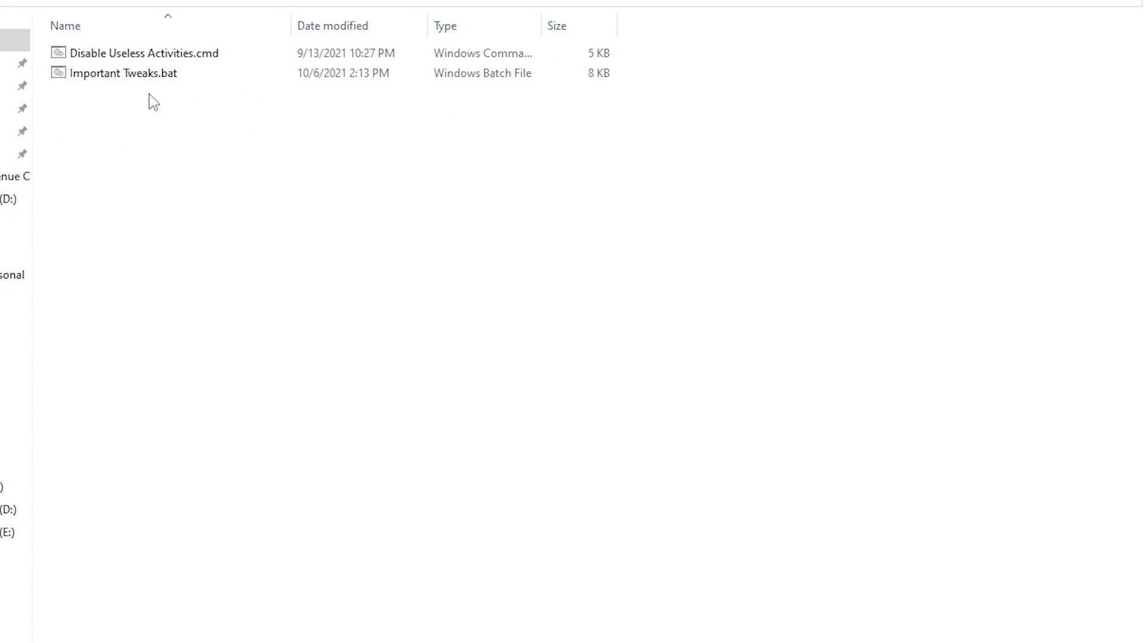
{"action": "double_click", "coordinate": [113, 54]}
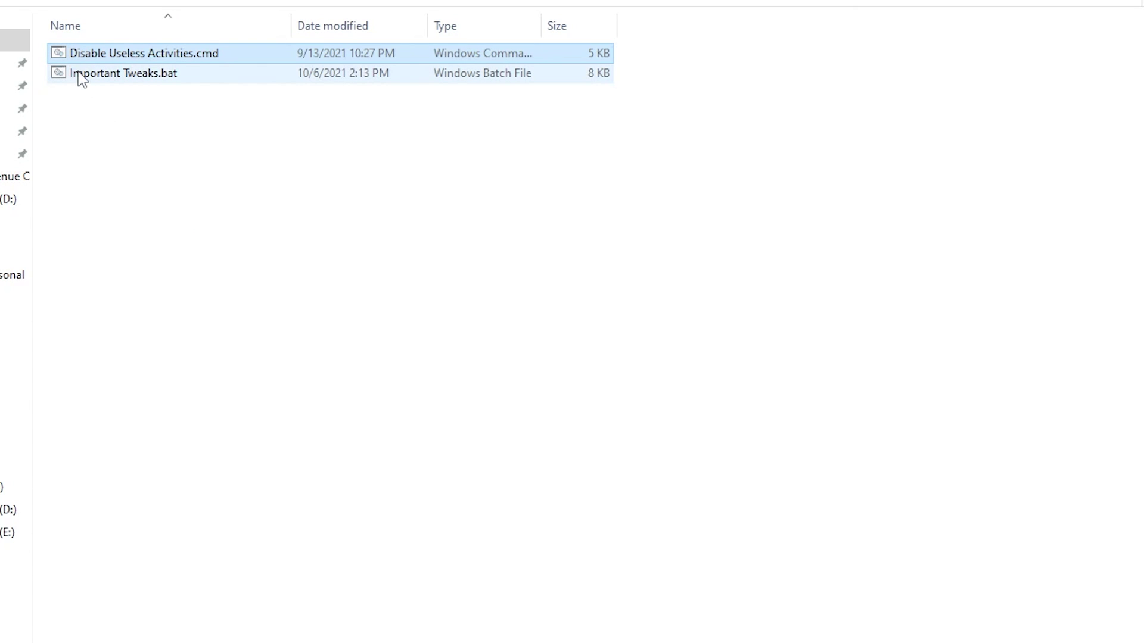
{"action": "double_click", "coordinate": [122, 74]}
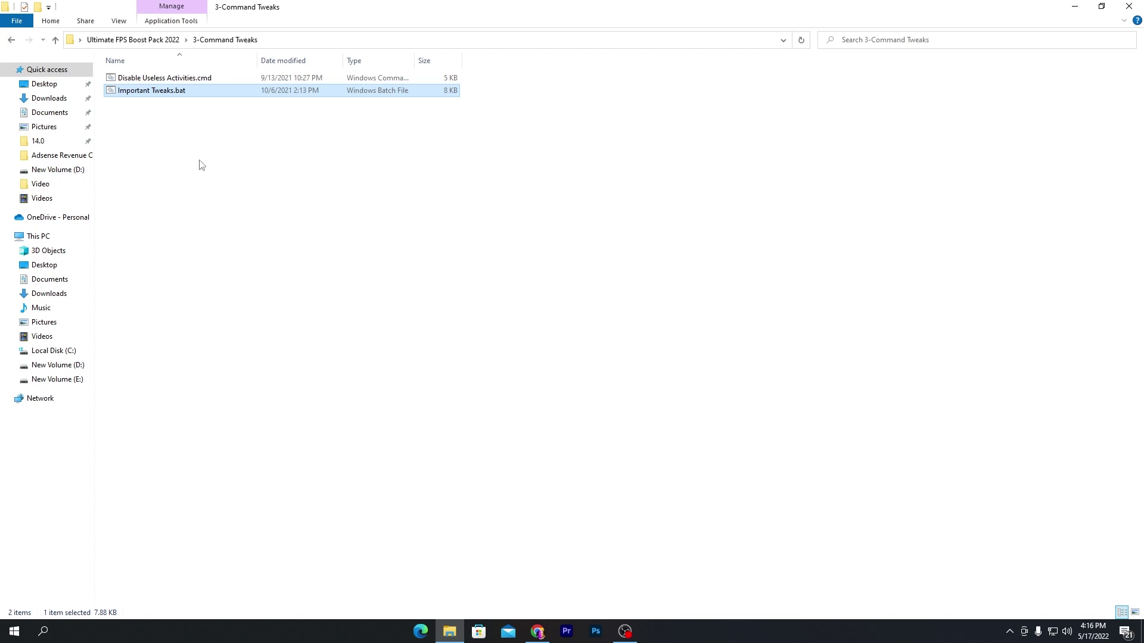
Open the pack's 4-Graphics Card Tweaks folder and check the desktop's context options for the graphics card brand
{"action": "left_click", "coordinate": [109, 41]}
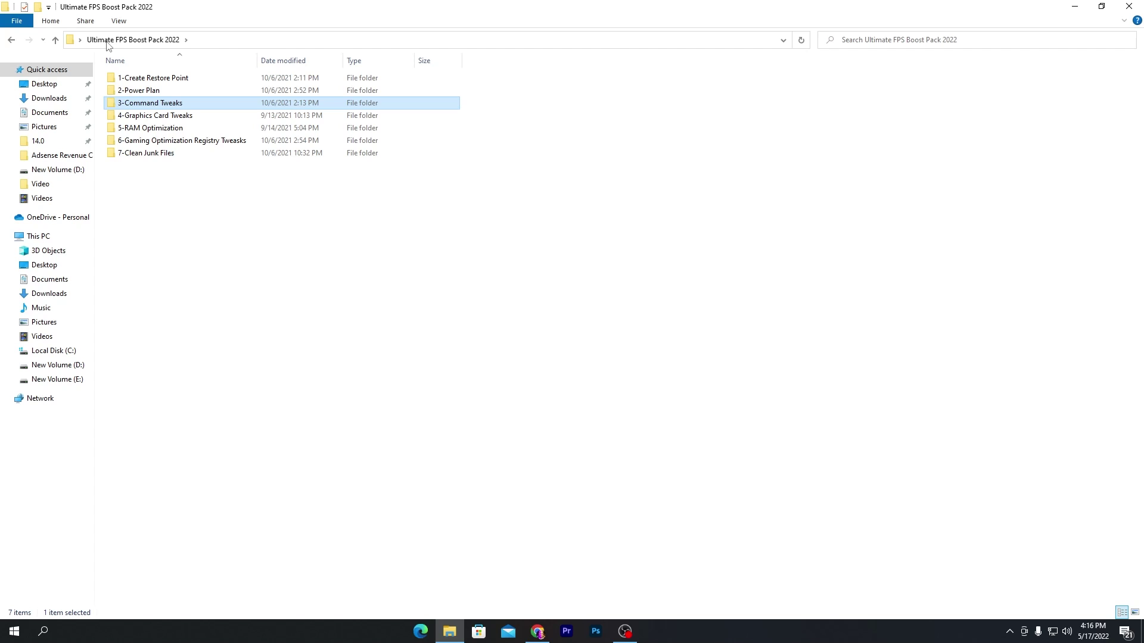
{"action": "double_click", "coordinate": [174, 116]}
{"action": "left_click_drag", "start_coordinate": [143, 116], "coordinate": [181, 79]}
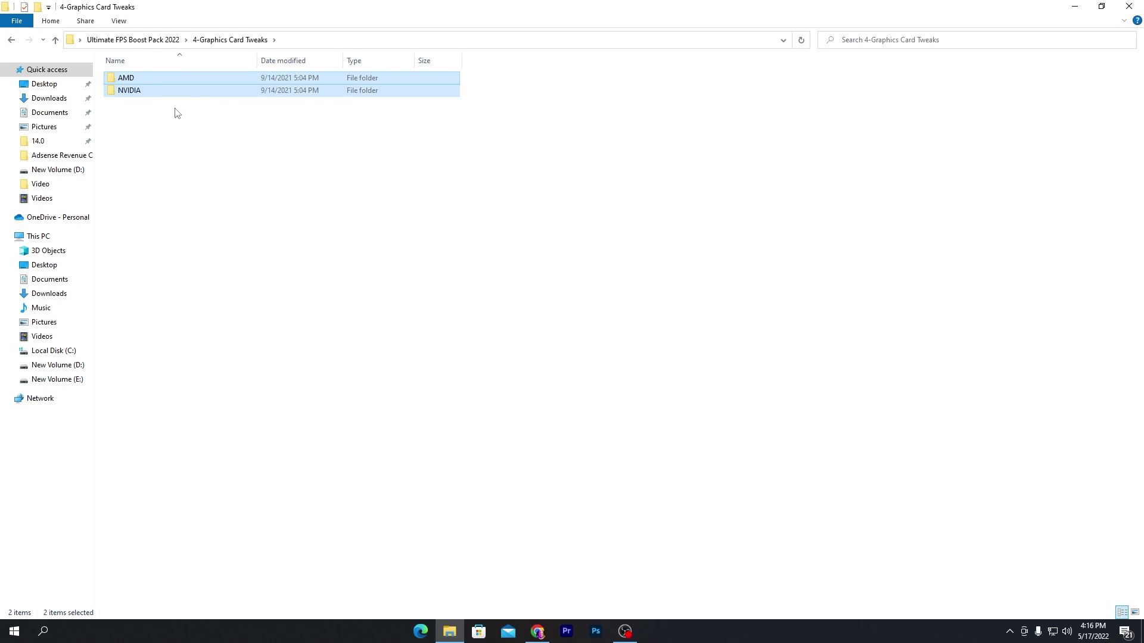
{"action": "double_click", "coordinate": [391, 7]}
{"action": "right_click", "coordinate": [561, 59]}
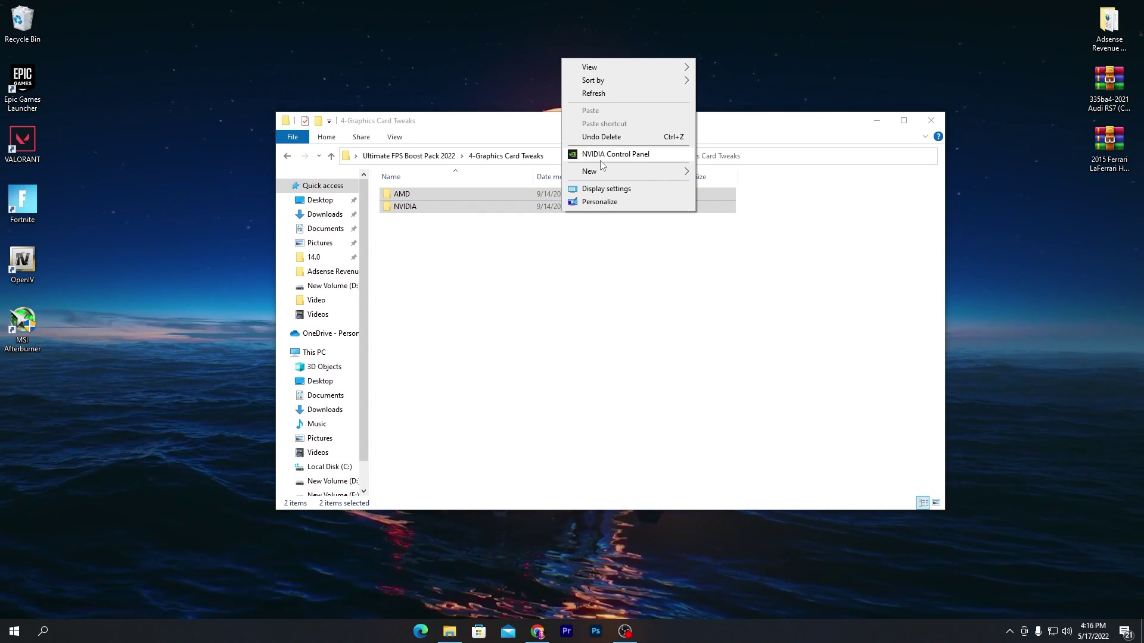
{"action": "left_click", "coordinate": [493, 296]}
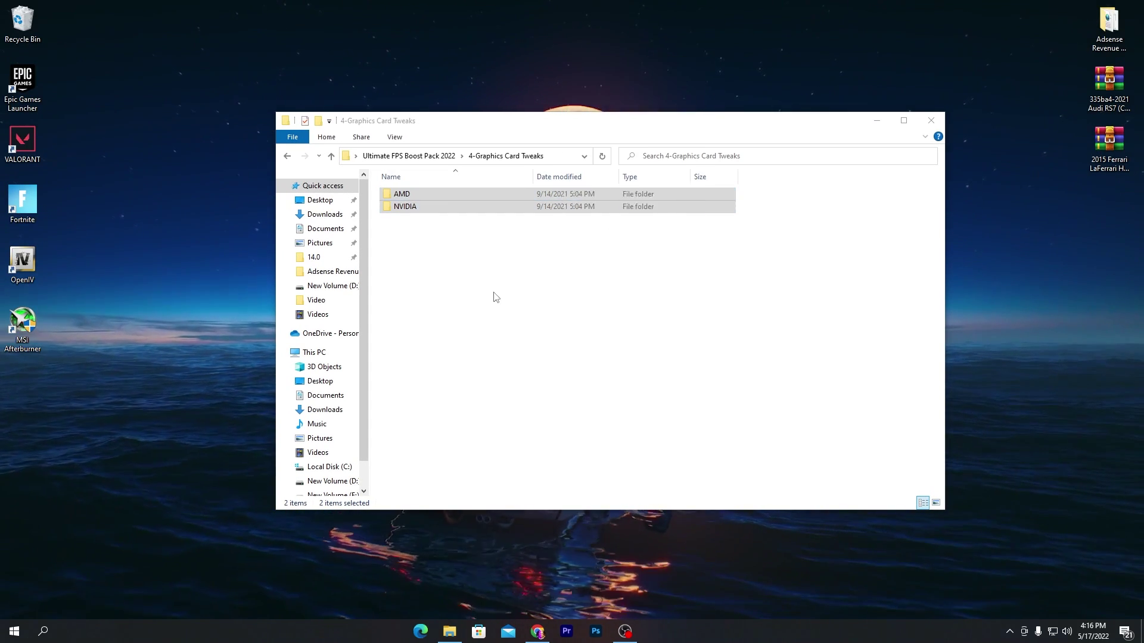
Merge NVIDIA.reg from the NVIDIA folder into the registry, accepting the prompts
{"action": "double_click", "coordinate": [425, 210]}
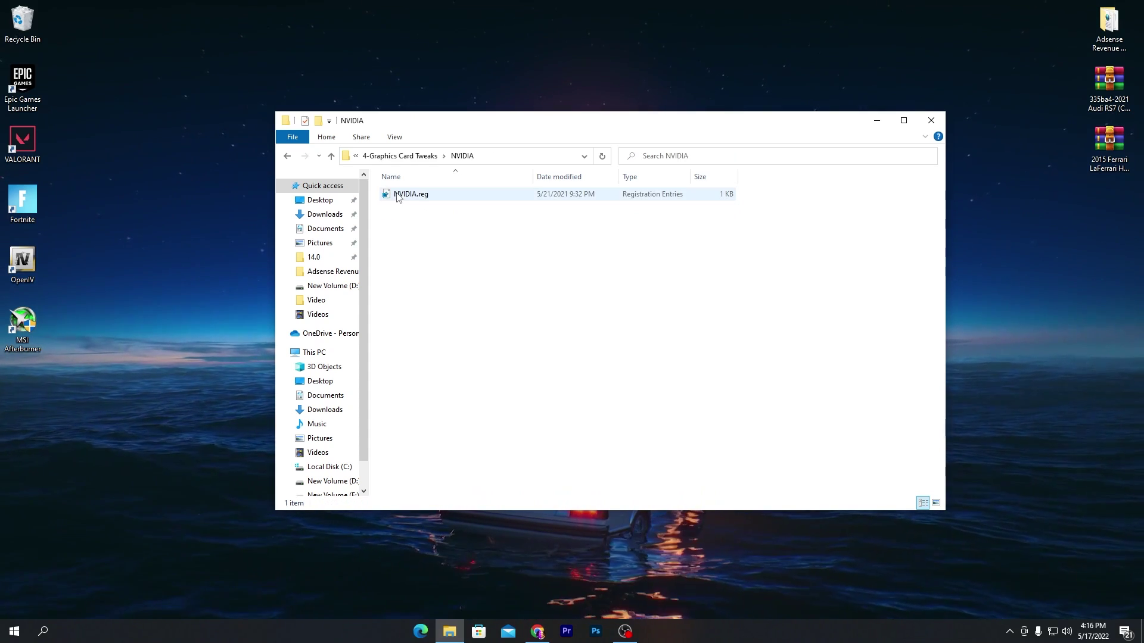
{"action": "double_click", "coordinate": [418, 194]}
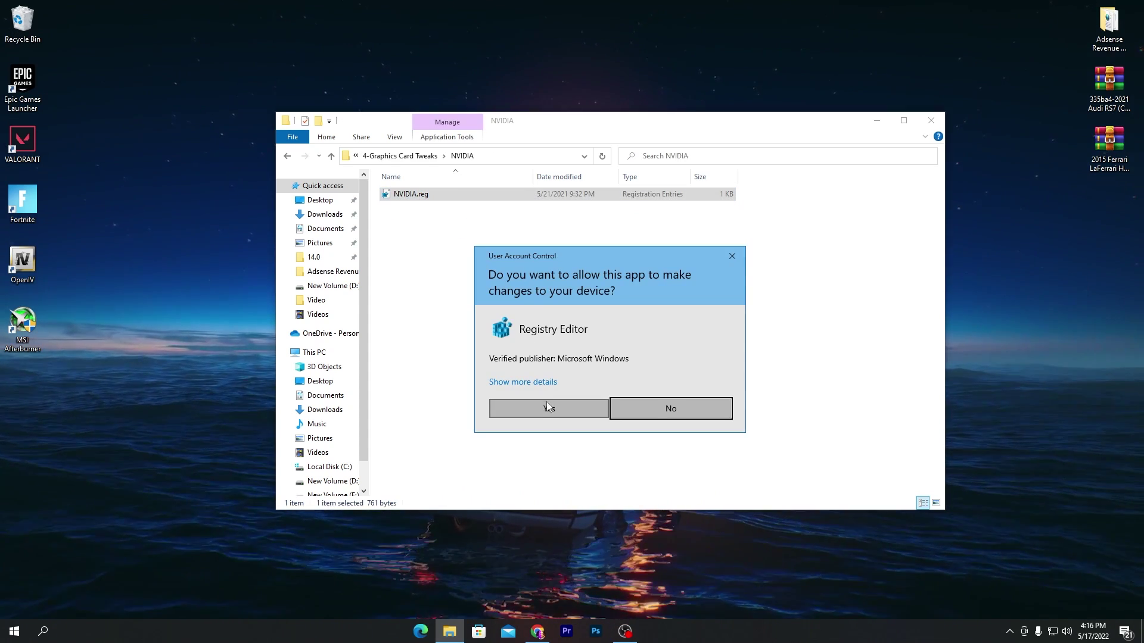
{"action": "left_click", "coordinate": [549, 407]}
{"action": "left_click", "coordinate": [658, 332]}
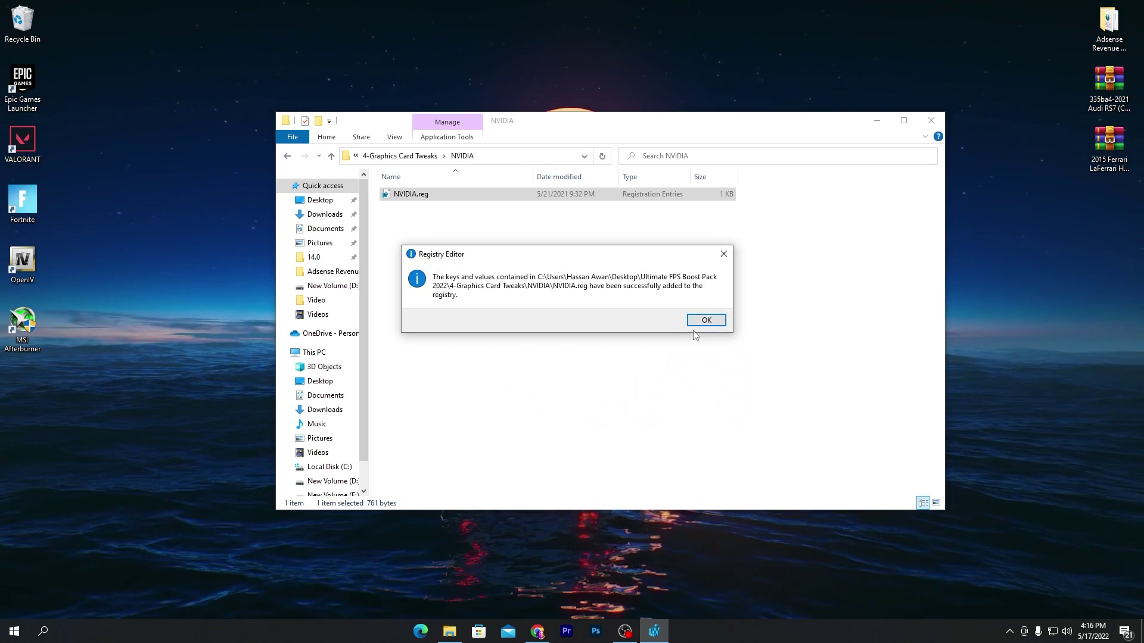
{"action": "left_click", "coordinate": [705, 323]}
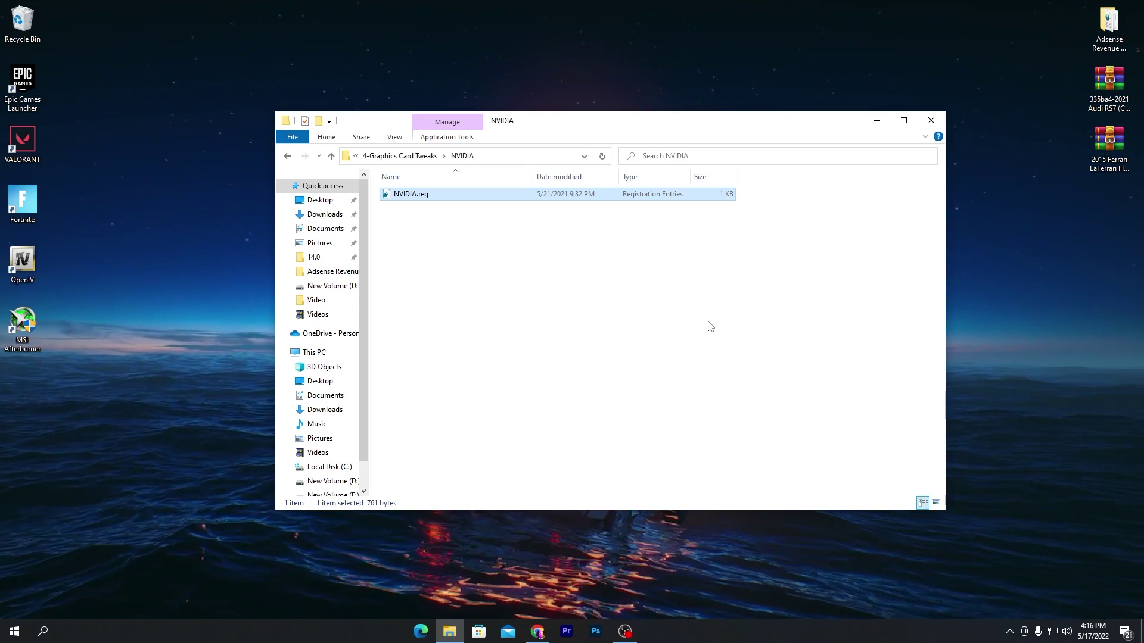
Return to the Ultimate FPS Boost Pack 2022 folder and open 5-RAM Optimization
{"action": "left_click", "coordinate": [401, 156]}
{"action": "left_click", "coordinate": [403, 158]}
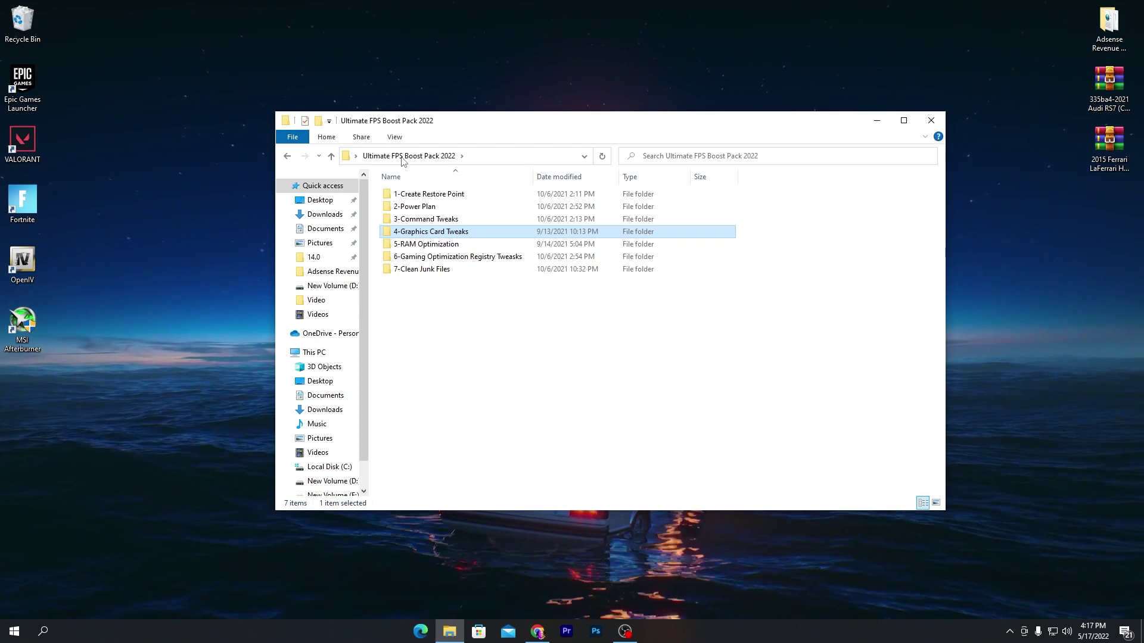
{"action": "double_click", "coordinate": [417, 245]}
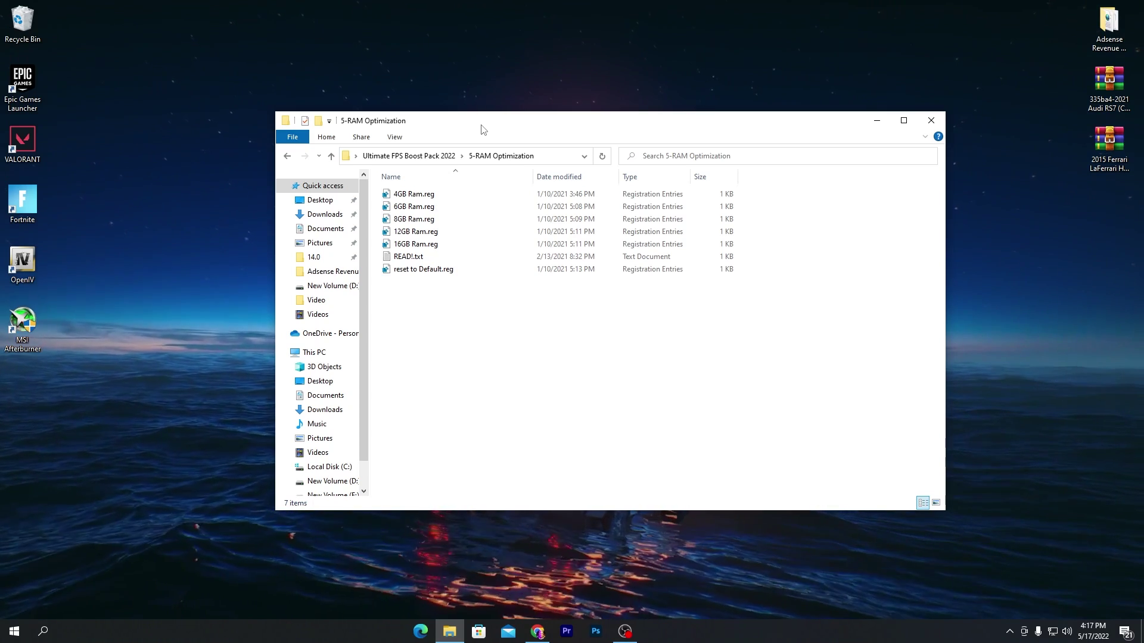
Search Windows for "this", open the properties of This PC to check the installed RAM, and close Settings
{"action": "left_click", "coordinate": [53, 632]}
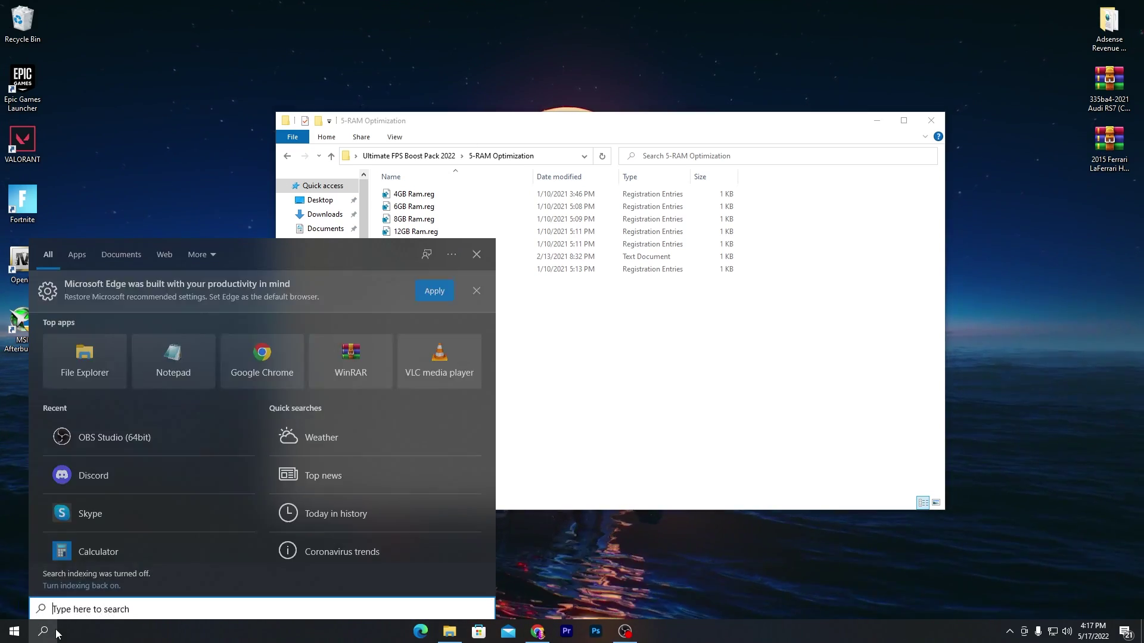
{"action": "type", "text": "this"}
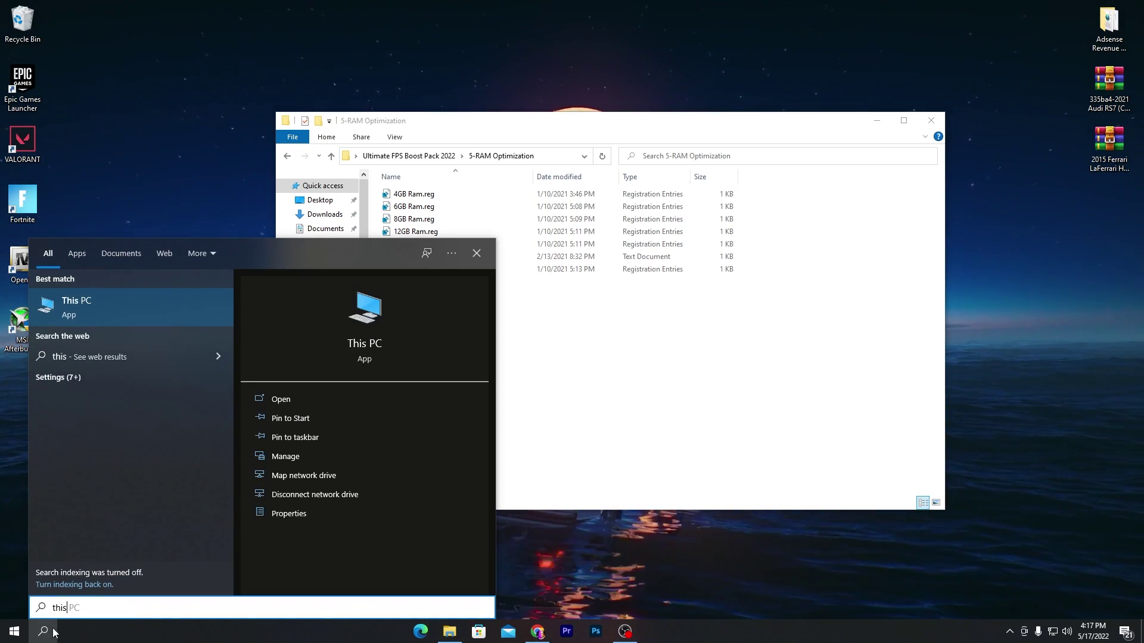
{"action": "left_click", "coordinate": [334, 513]}
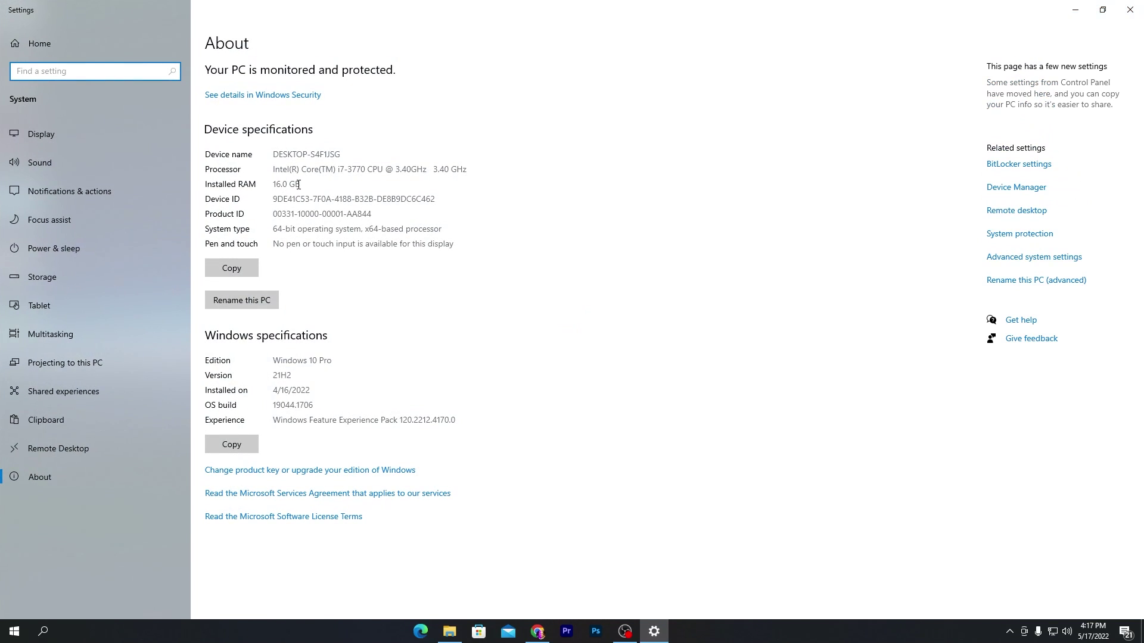
{"action": "left_click_drag", "start_coordinate": [298, 185], "coordinate": [267, 188]}
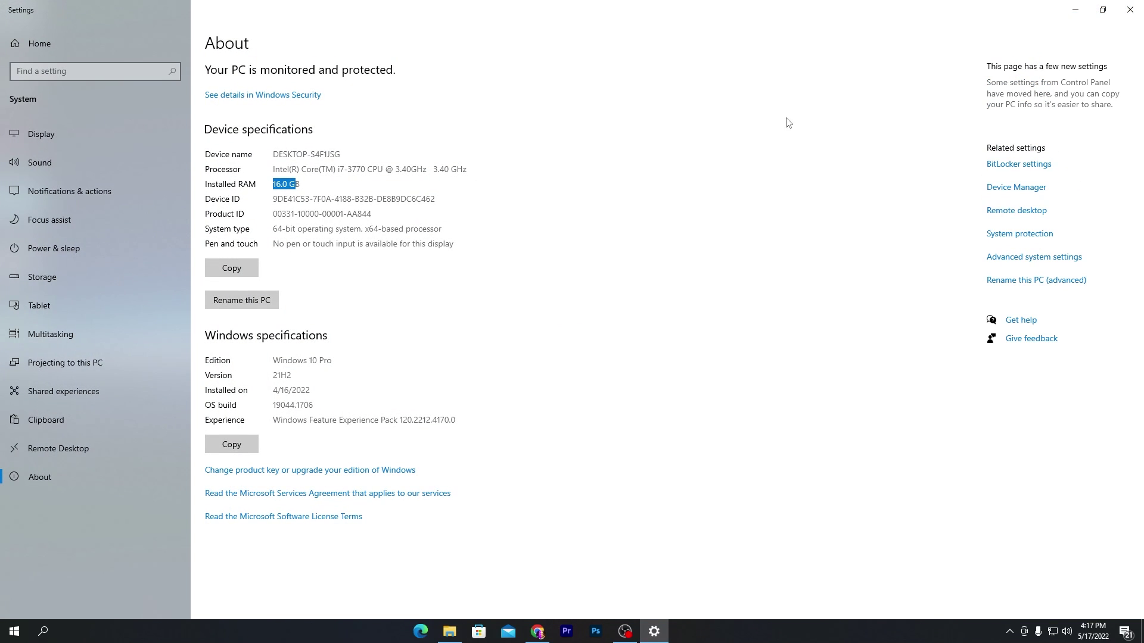
{"action": "left_click", "coordinate": [1130, 10]}
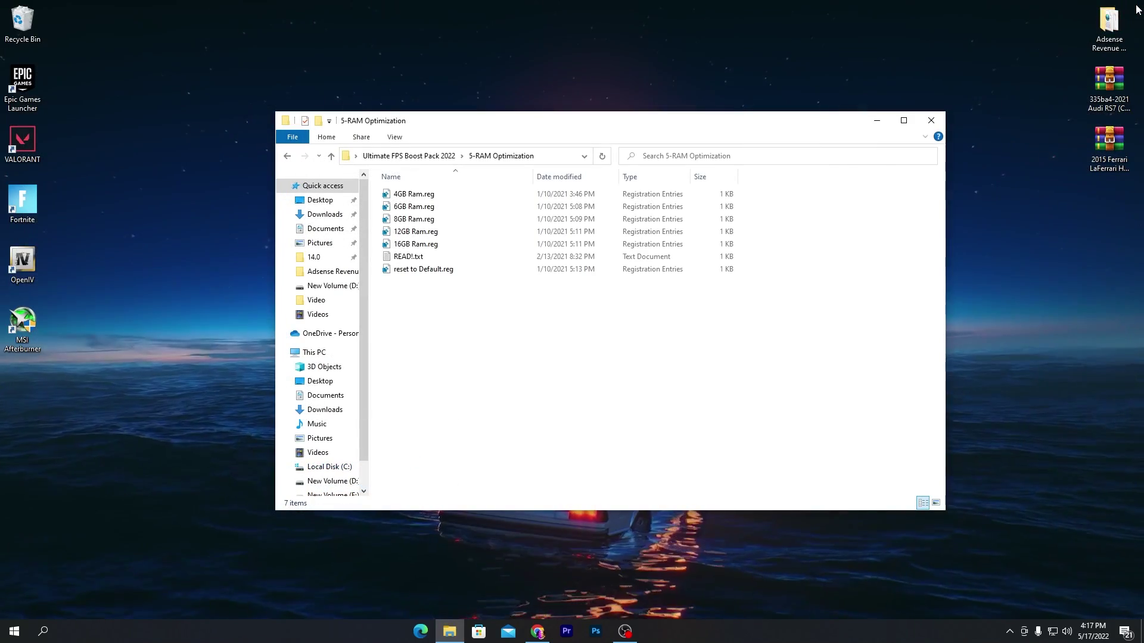
Merge 16GB Ram.reg from the 5-RAM Optimization folder into the registry, accepting the prompts
{"action": "double_click", "coordinate": [427, 249]}
{"action": "left_click", "coordinate": [544, 417]}
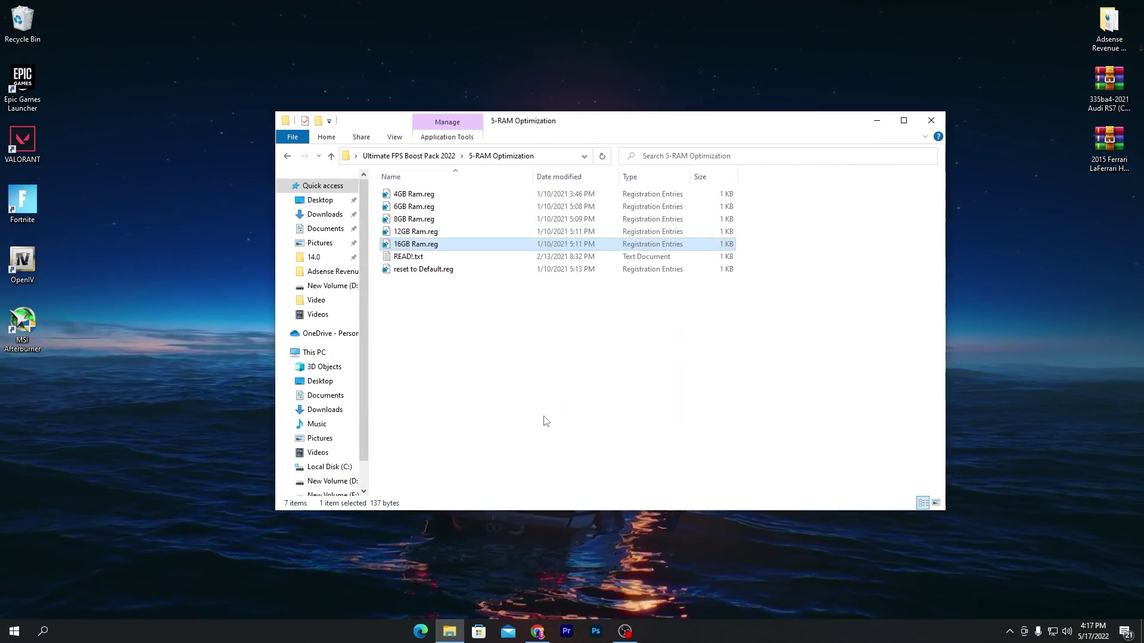
{"action": "left_click", "coordinate": [659, 334]}
{"action": "left_click", "coordinate": [704, 314]}
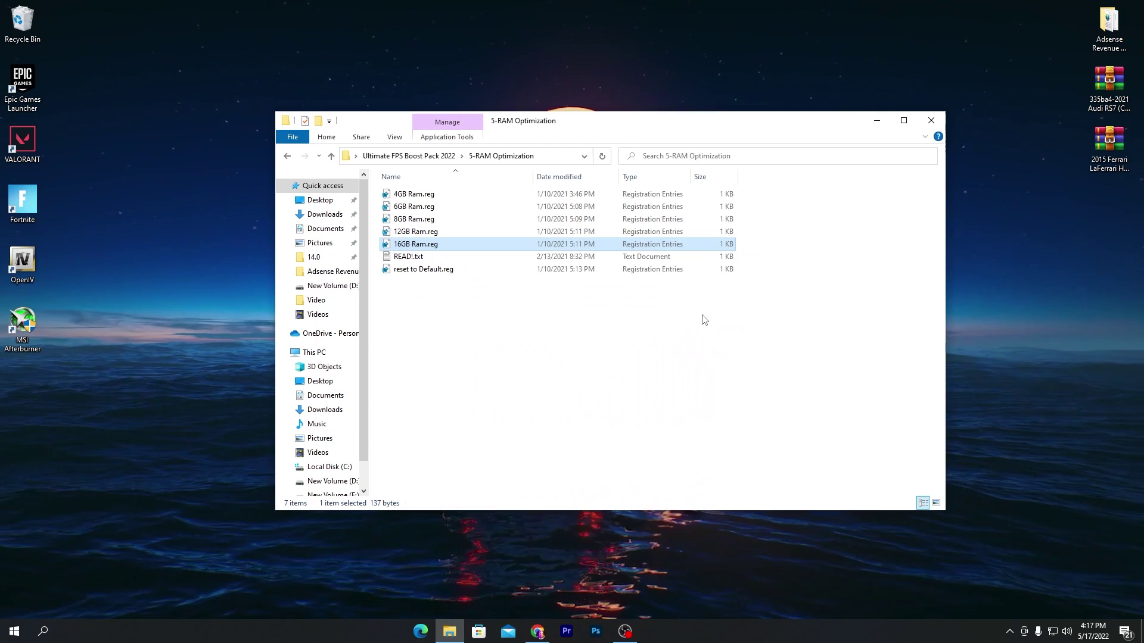
Open the pack's 6-Gaming Optimization Registry Tweasks folder and maximize the File Explorer window
{"action": "left_click", "coordinate": [409, 155]}
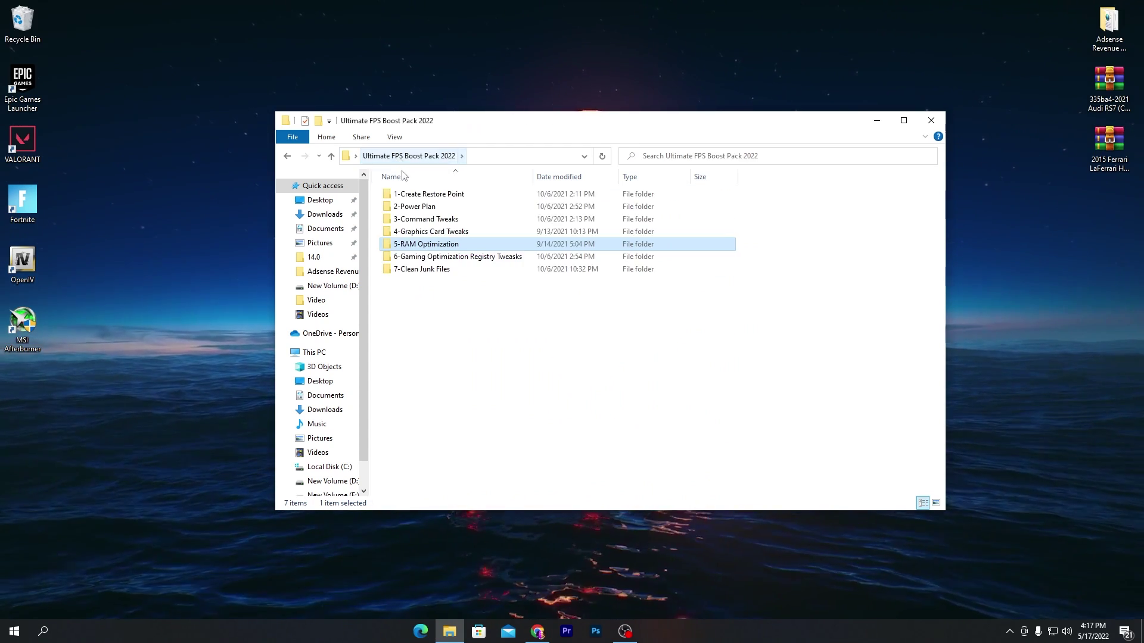
{"action": "double_click", "coordinate": [405, 259]}
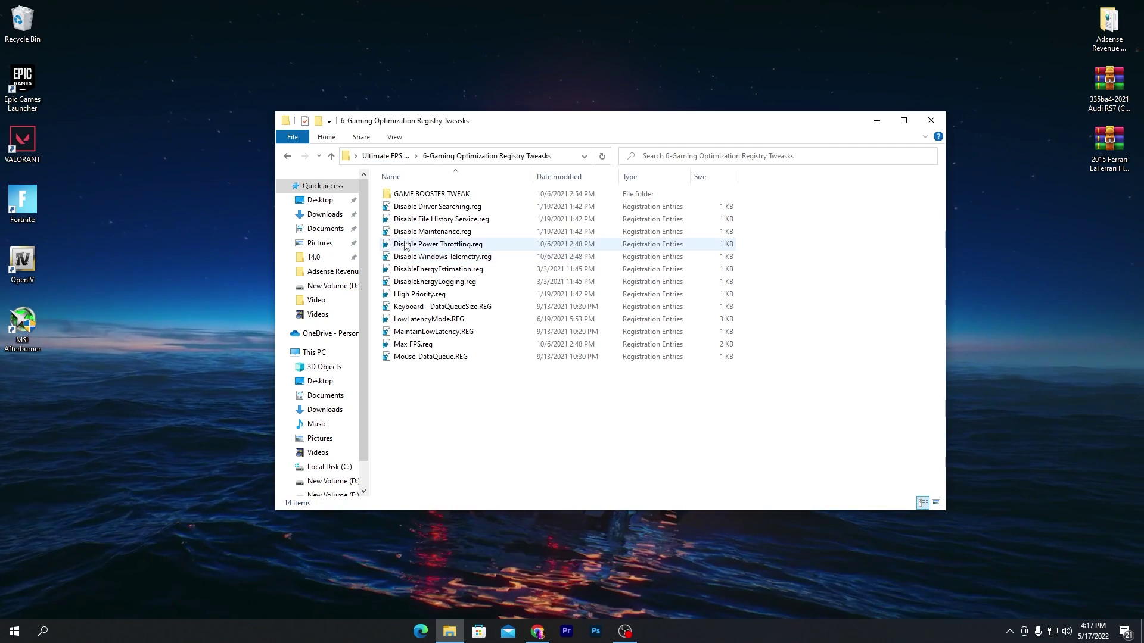
{"action": "double_click", "coordinate": [453, 122]}
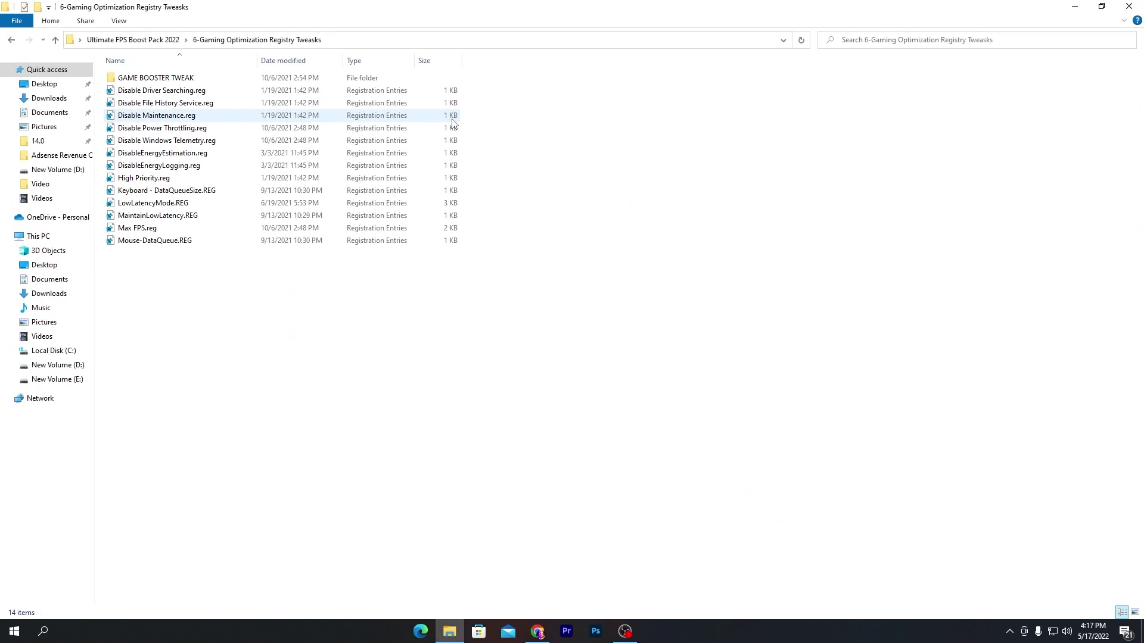
Merge Disable Driver Searching.reg and Disable File History Service.reg into the registry, accepting the prompts for each file
{"action": "double_click", "coordinate": [179, 95]}
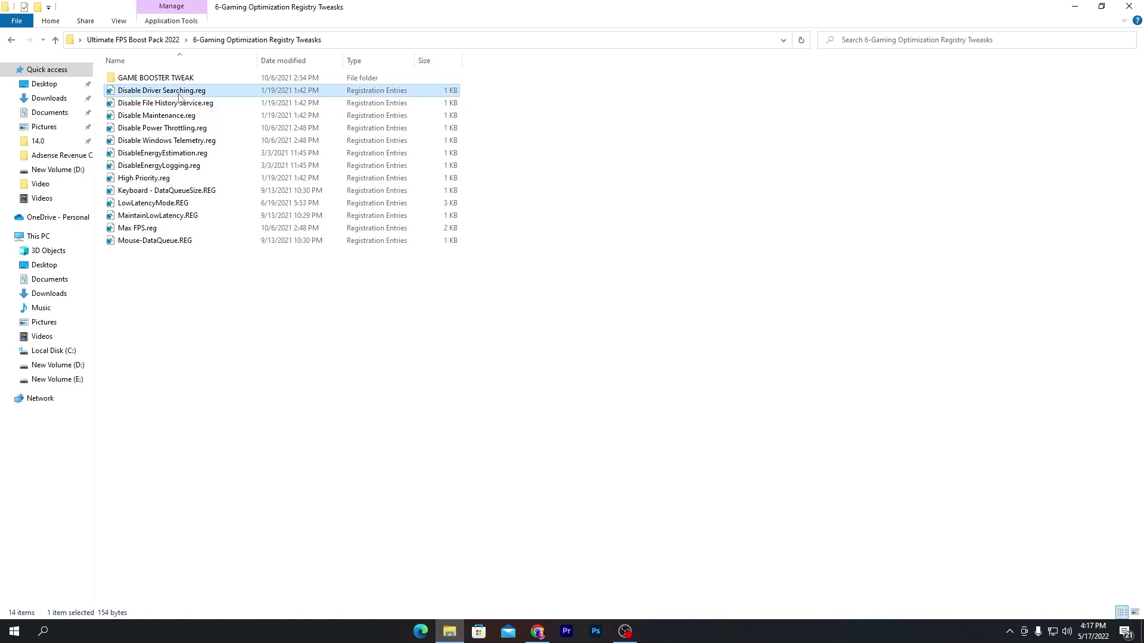
{"action": "left_click", "coordinate": [517, 397]}
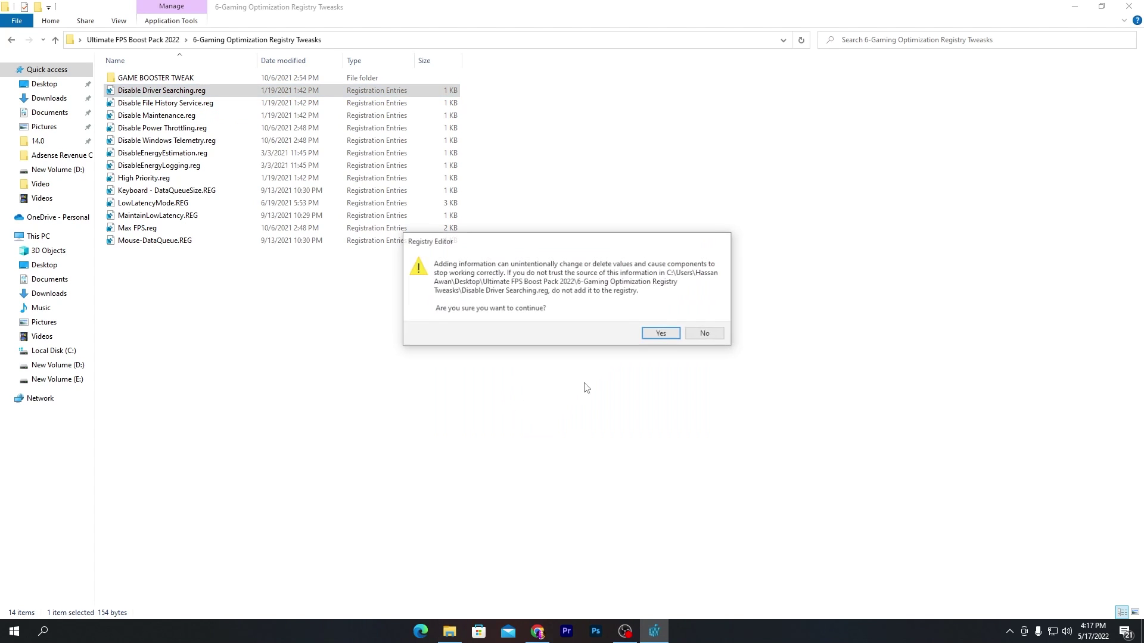
{"action": "left_click", "coordinate": [659, 334]}
{"action": "left_click", "coordinate": [707, 325]}
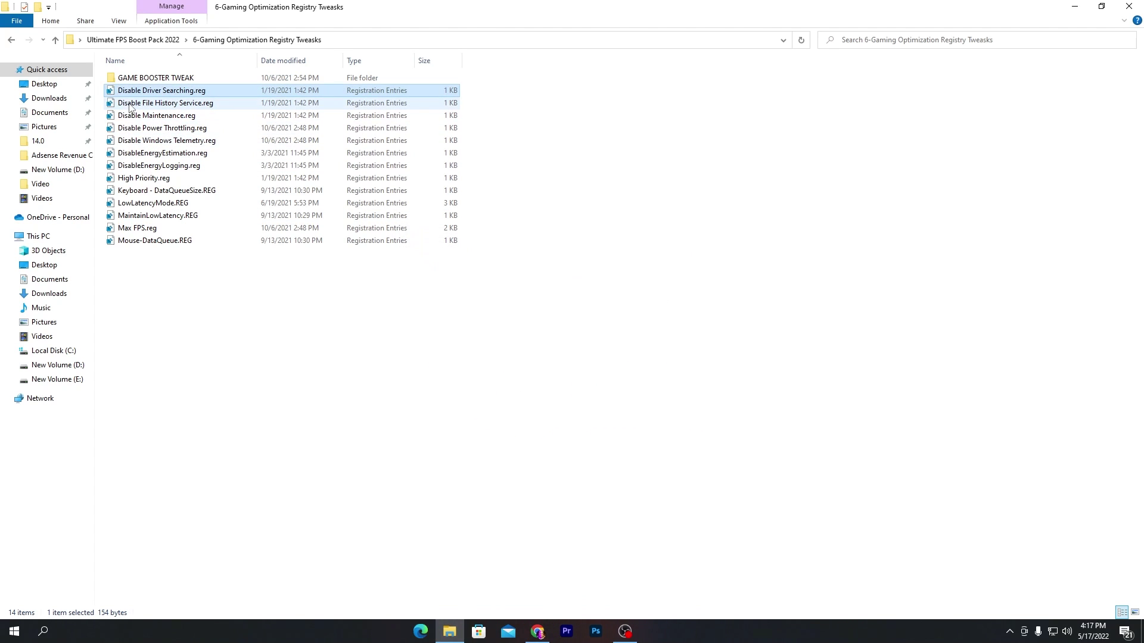
{"action": "double_click", "coordinate": [165, 104]}
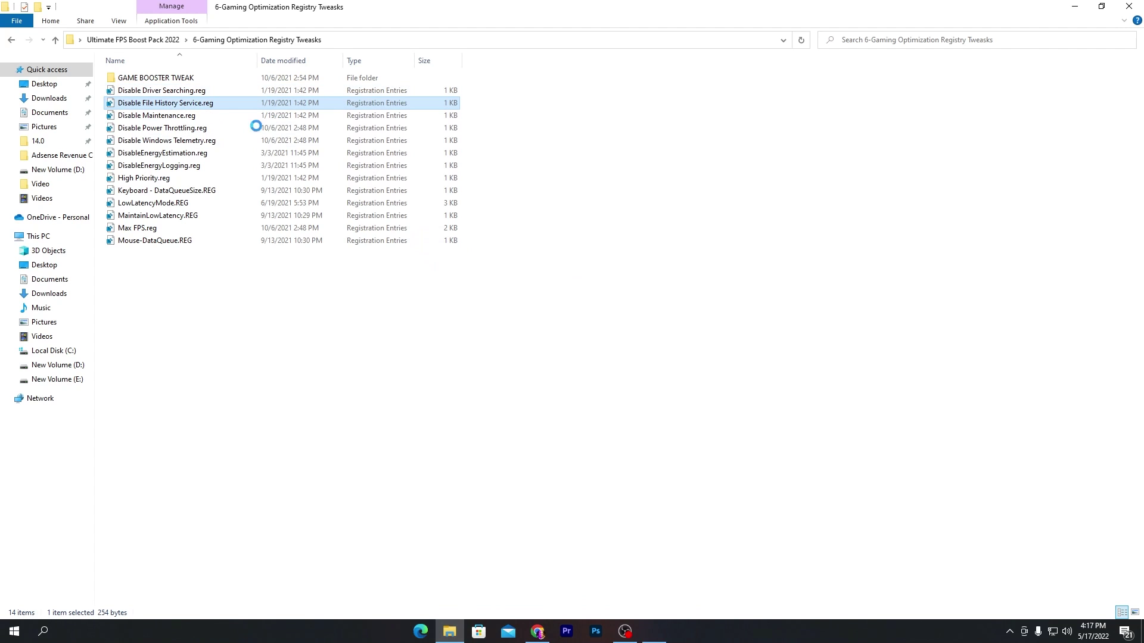
{"action": "left_click", "coordinate": [506, 407]}
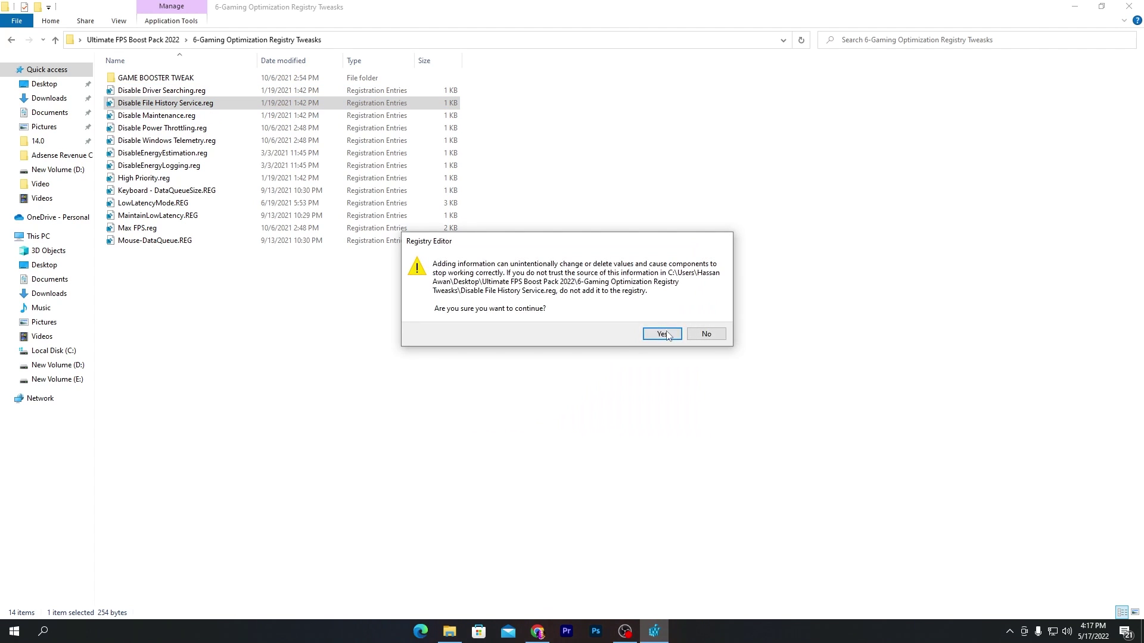
{"action": "left_click", "coordinate": [661, 334]}
{"action": "left_click", "coordinate": [700, 320]}
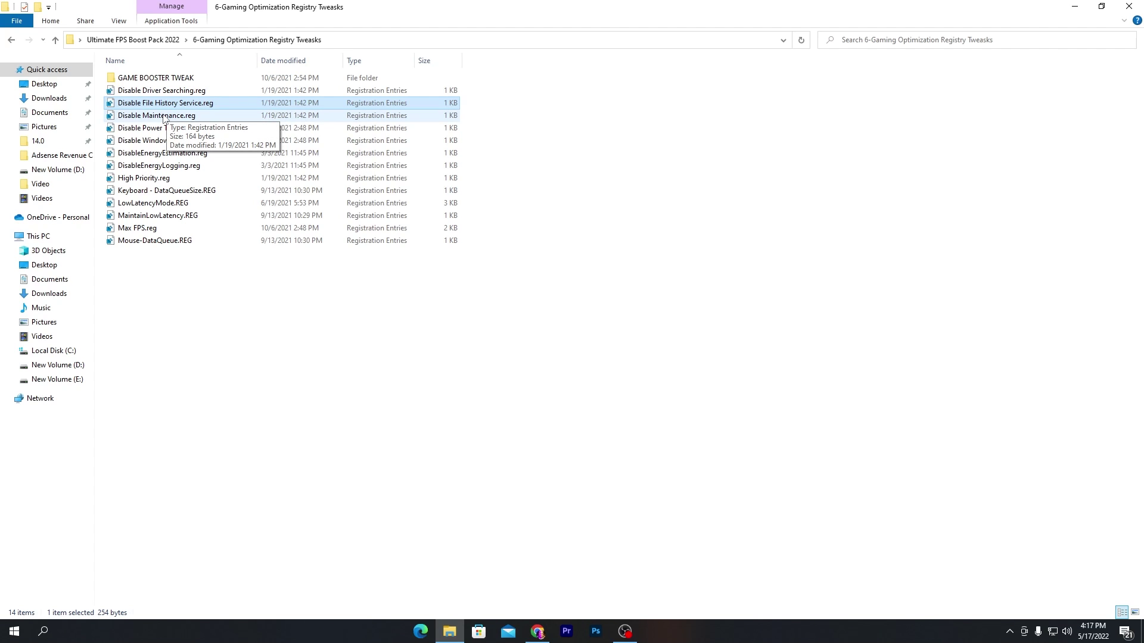
Merge Disable Maintenance.reg and Disable Power Throttling.reg into the registry, accepting the prompts for each file
{"action": "double_click", "coordinate": [164, 116]}
{"action": "left_click", "coordinate": [506, 404]}
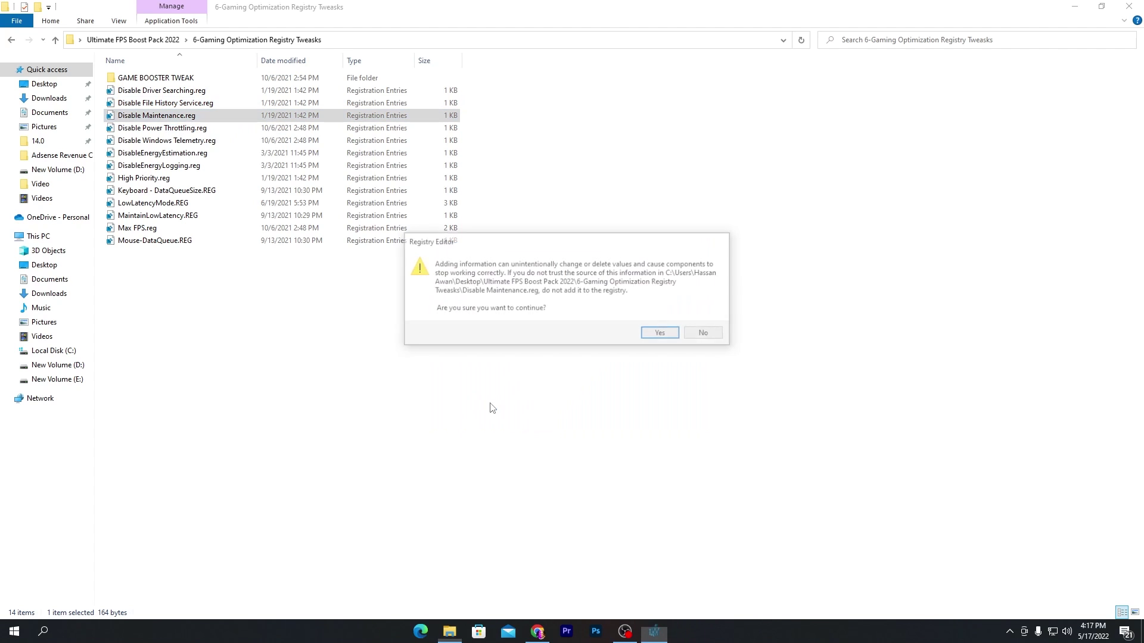
{"action": "left_click", "coordinate": [662, 334]}
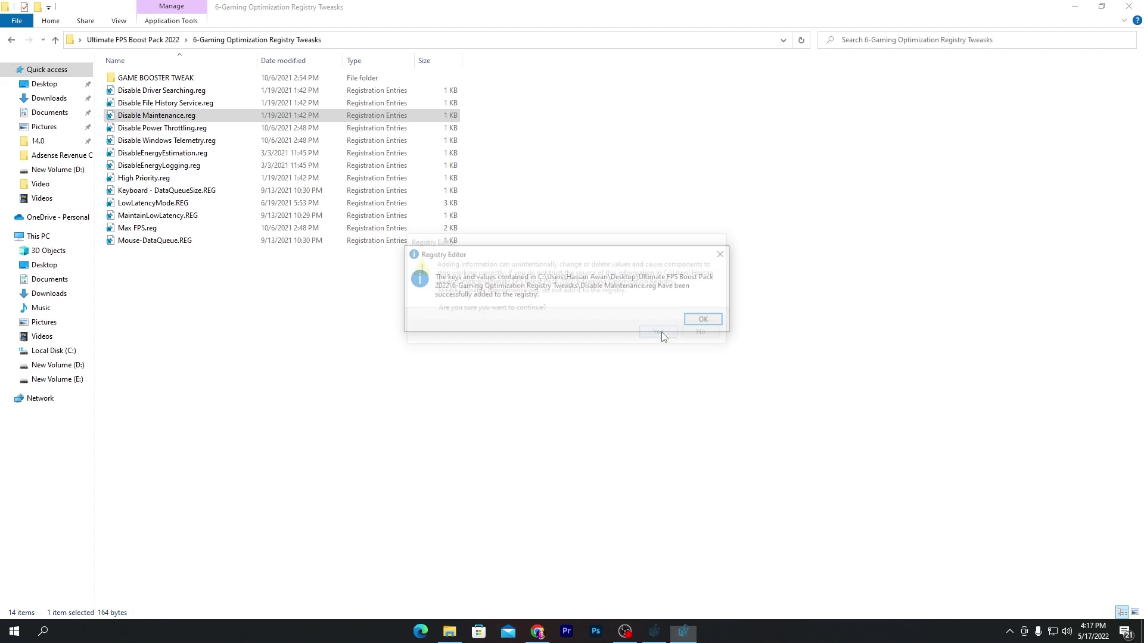
{"action": "left_click", "coordinate": [698, 321]}
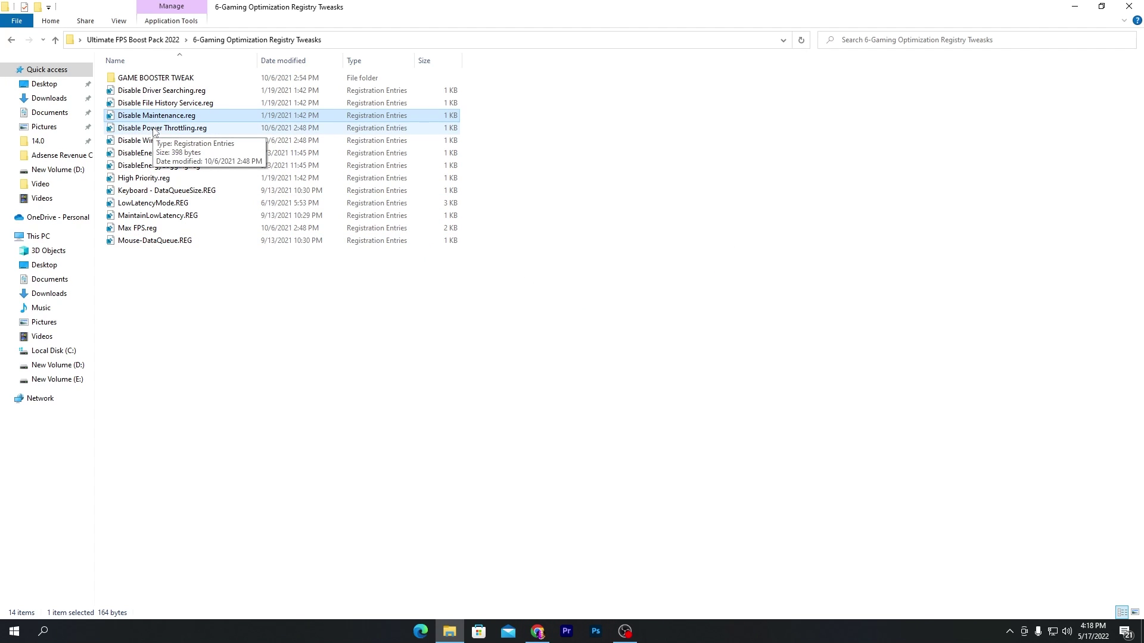
{"action": "double_click", "coordinate": [154, 128]}
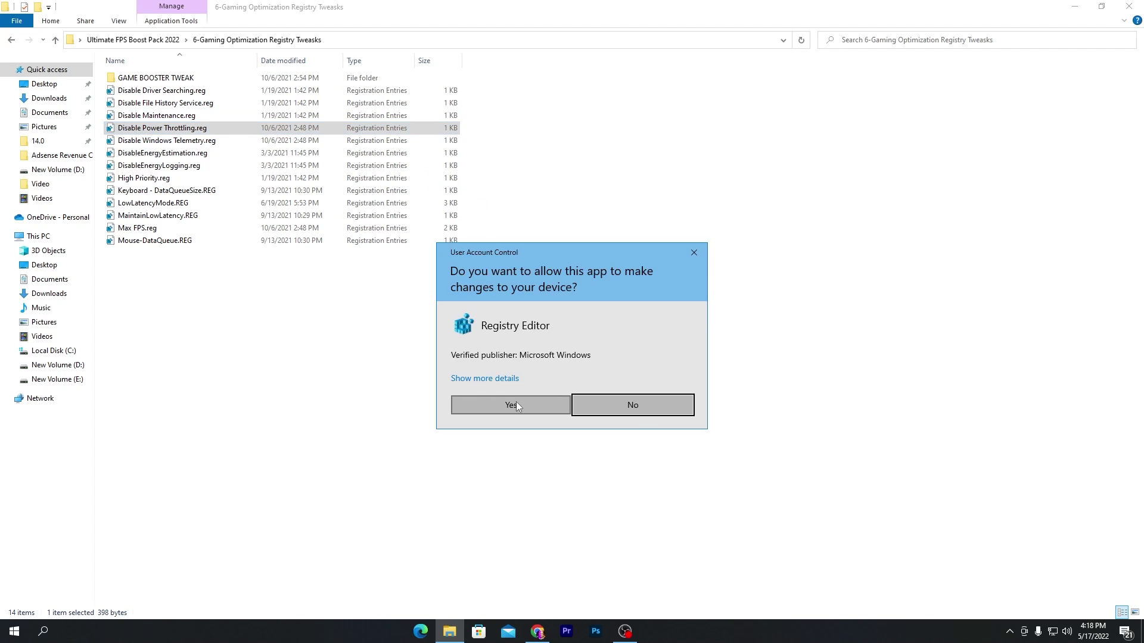
{"action": "left_click", "coordinate": [516, 404]}
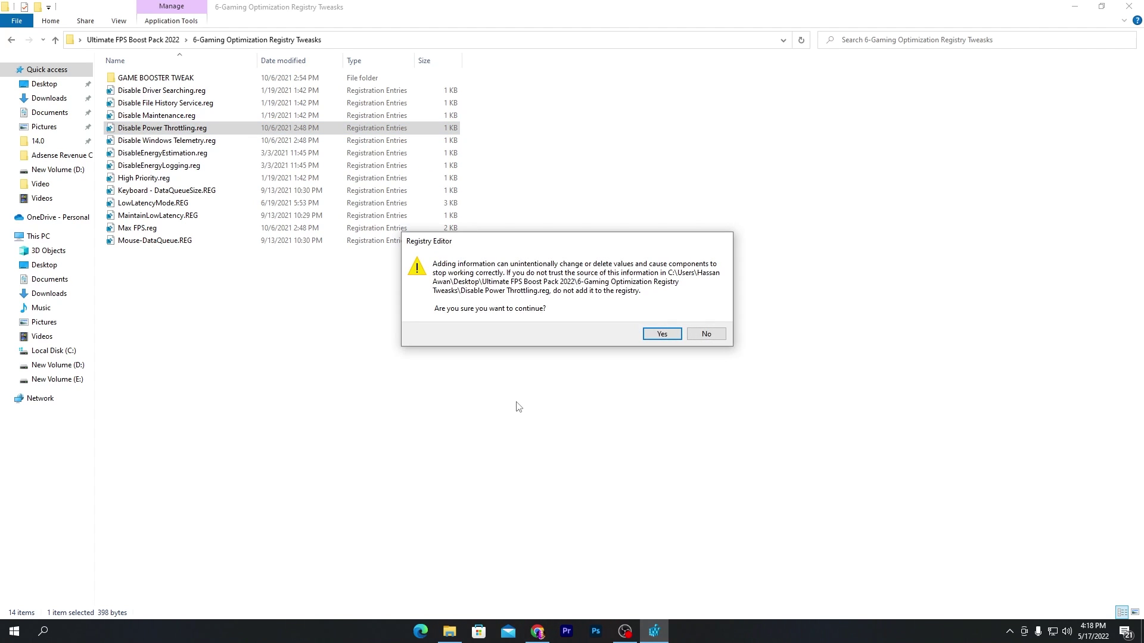
{"action": "left_click", "coordinate": [678, 339]}
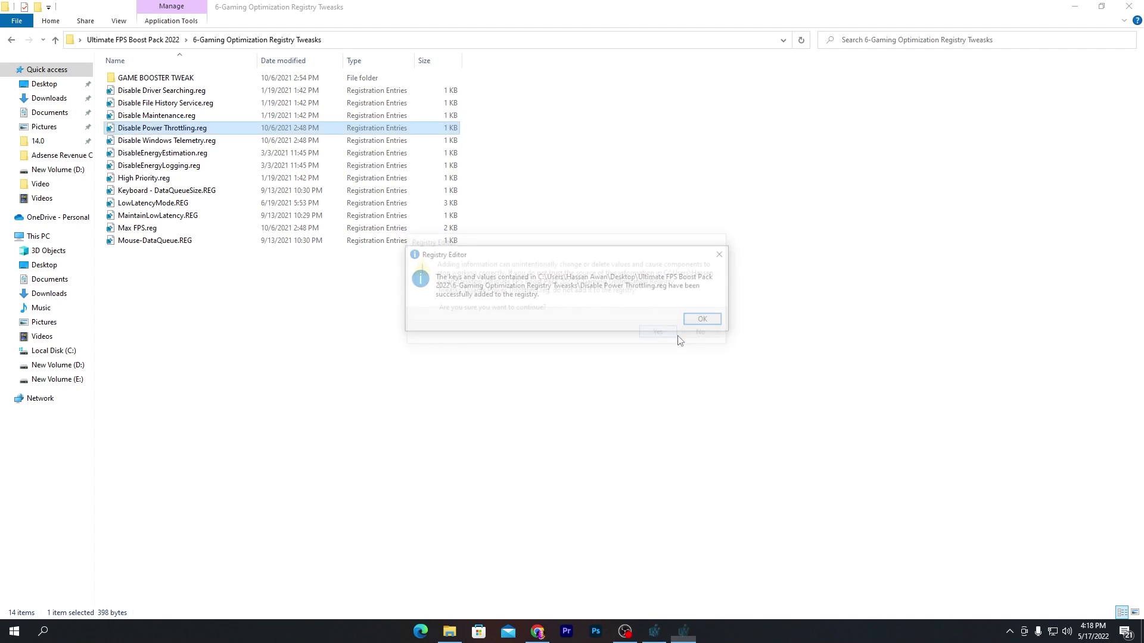
{"action": "left_click", "coordinate": [711, 321]}
Merge Disable Windows Telemetry.reg into the registry, accepting the permission and confirmation prompts
{"action": "double_click", "coordinate": [165, 140]}
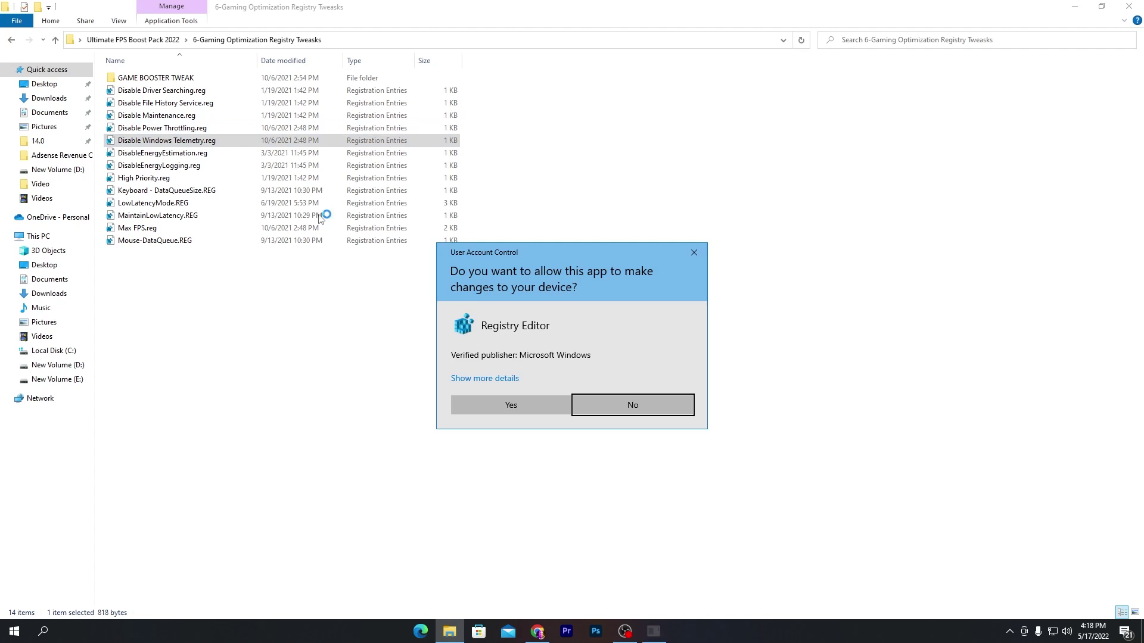
{"action": "left_click", "coordinate": [464, 400]}
{"action": "left_click", "coordinate": [659, 336]}
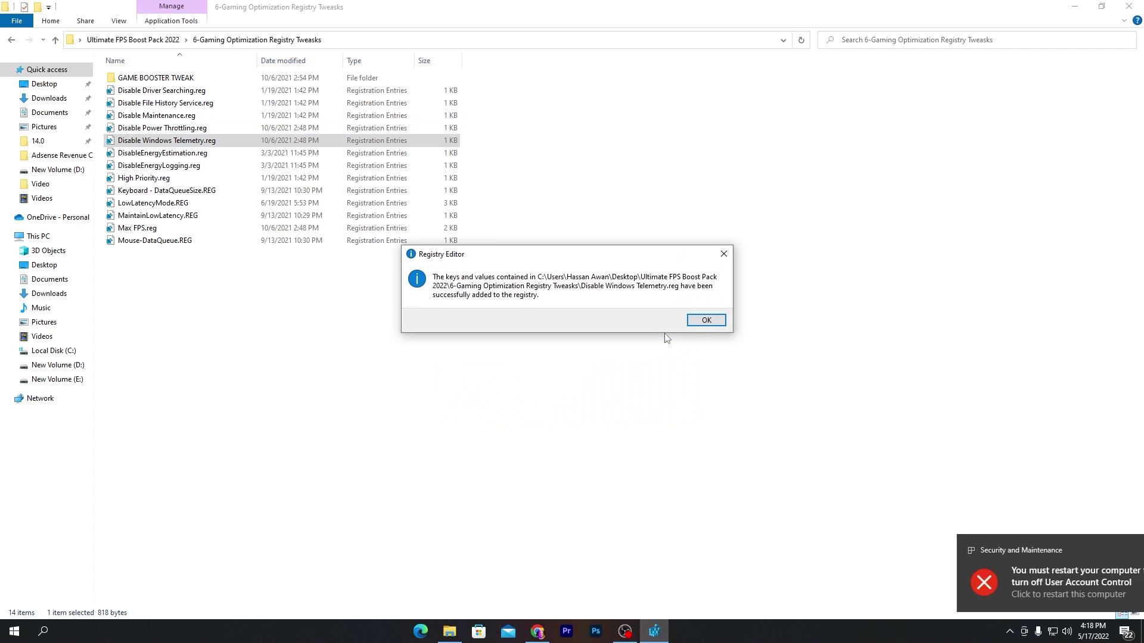
{"action": "left_click", "coordinate": [706, 321]}
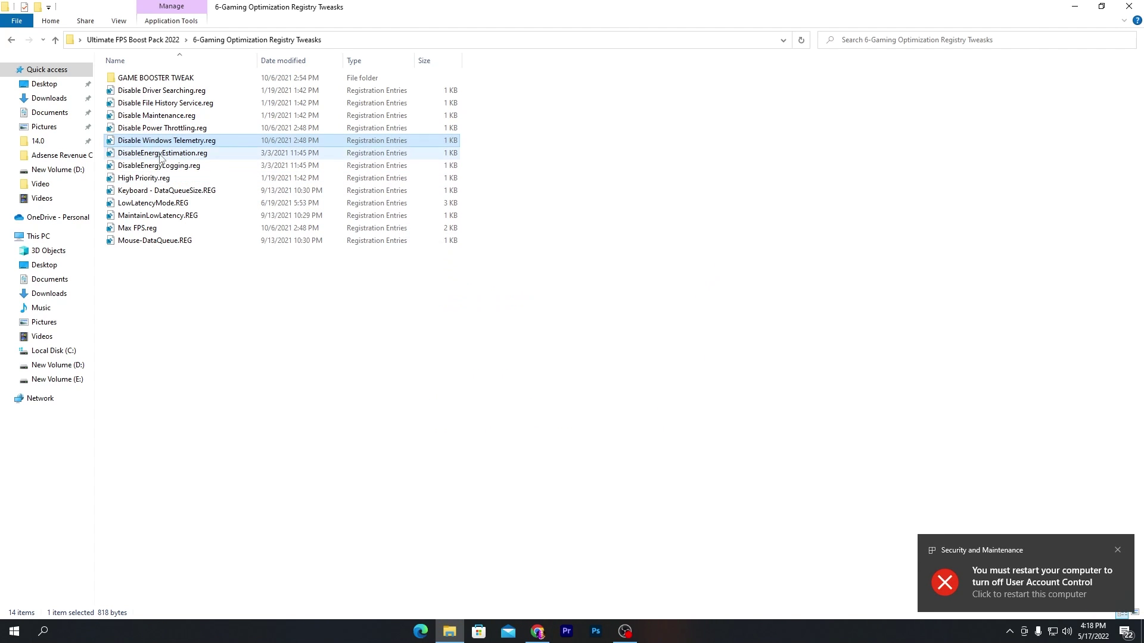
Merge DisableEnergyEstimation.reg and DisableEnergyLogging.reg into the registry, accepting the prompts for each file
{"action": "double_click", "coordinate": [170, 155]}
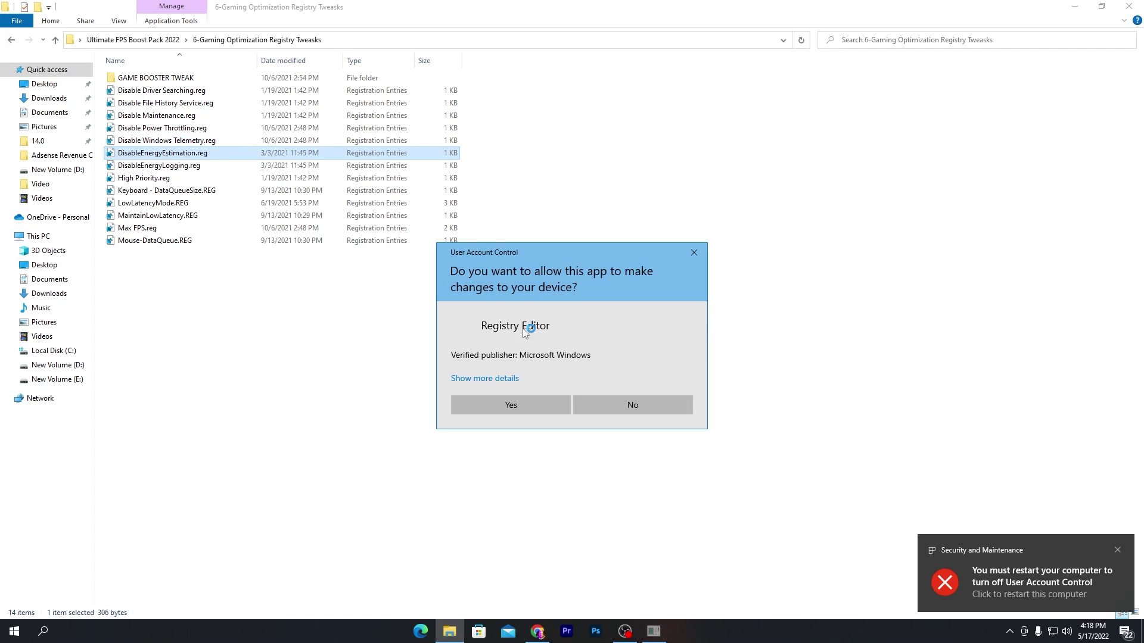
{"action": "left_click", "coordinate": [527, 403]}
{"action": "left_click", "coordinate": [666, 335]}
{"action": "left_click", "coordinate": [701, 320]}
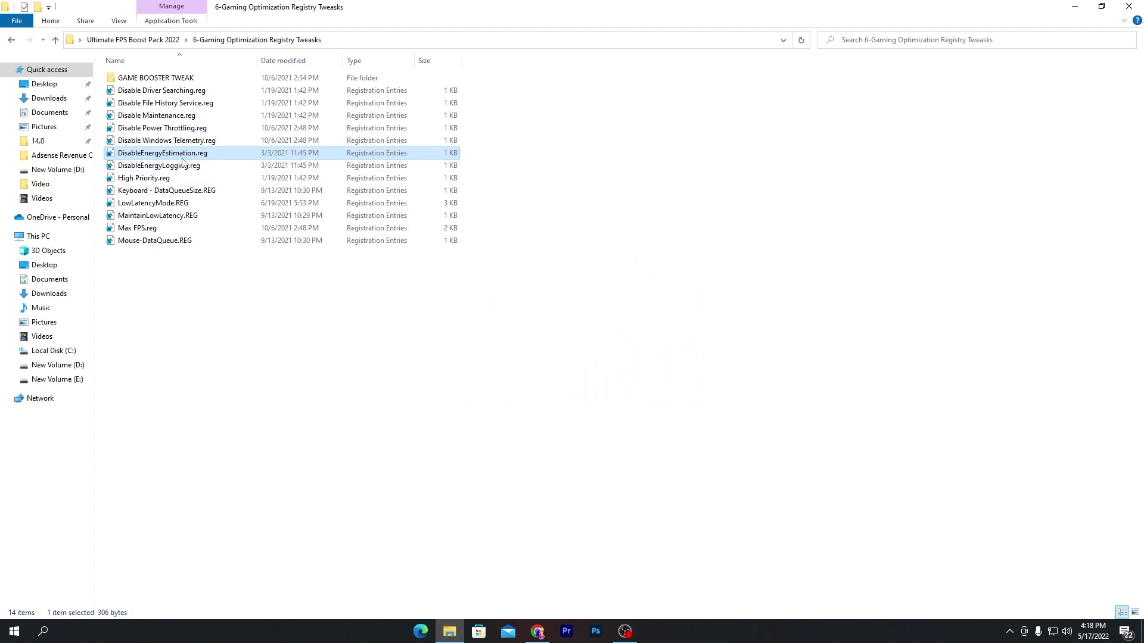
{"action": "double_click", "coordinate": [138, 167]}
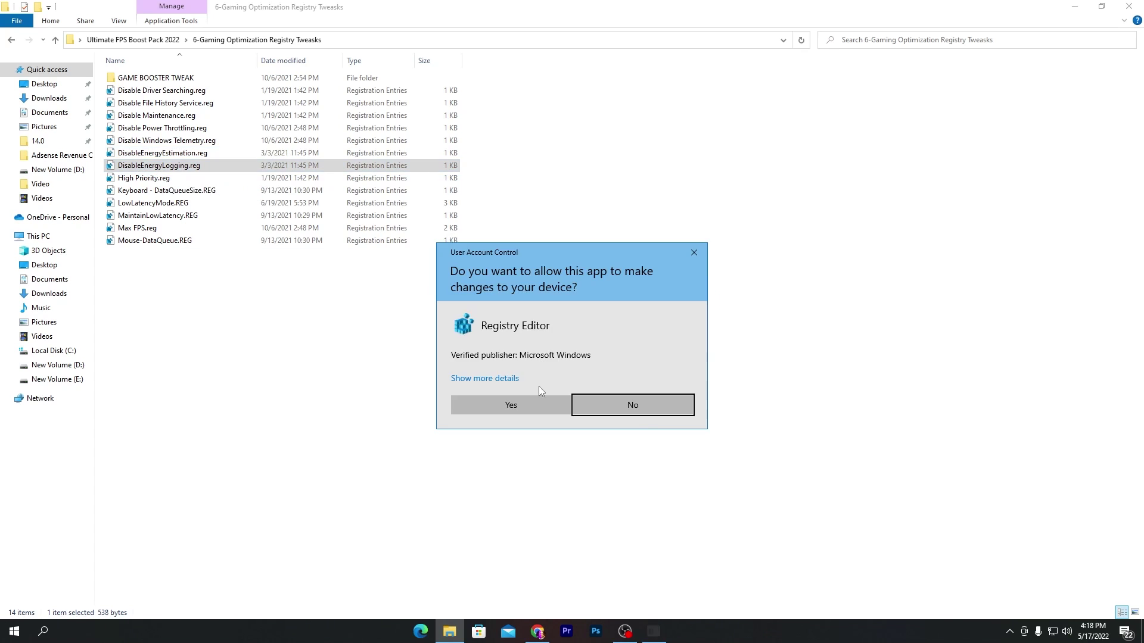
{"action": "left_click", "coordinate": [524, 402]}
{"action": "left_click", "coordinate": [661, 334]}
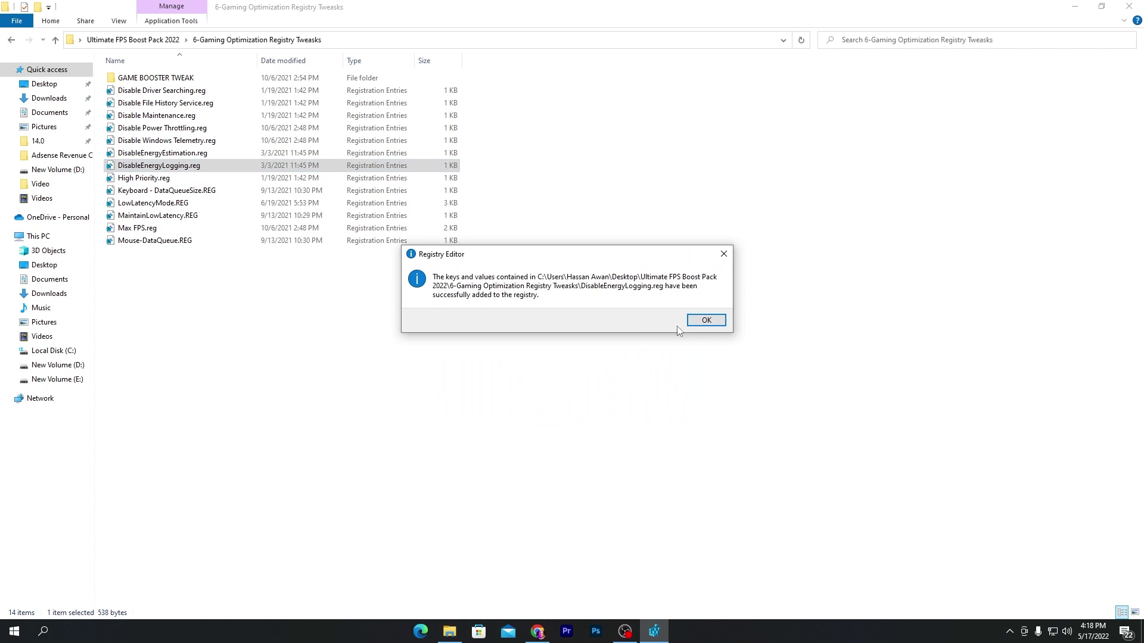
{"action": "left_click", "coordinate": [701, 320]}
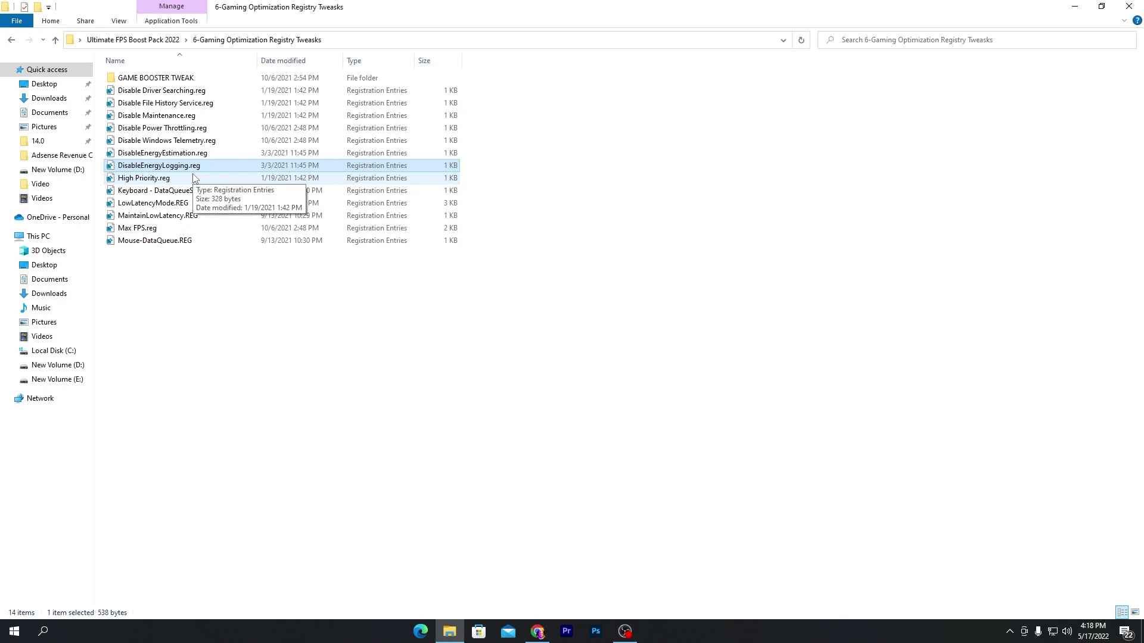
Merge High Priority.reg and Keyboard - DataQueueSize.REG into the registry, accepting the prompts for each file
{"action": "double_click", "coordinate": [143, 178]}
{"action": "left_click", "coordinate": [524, 403]}
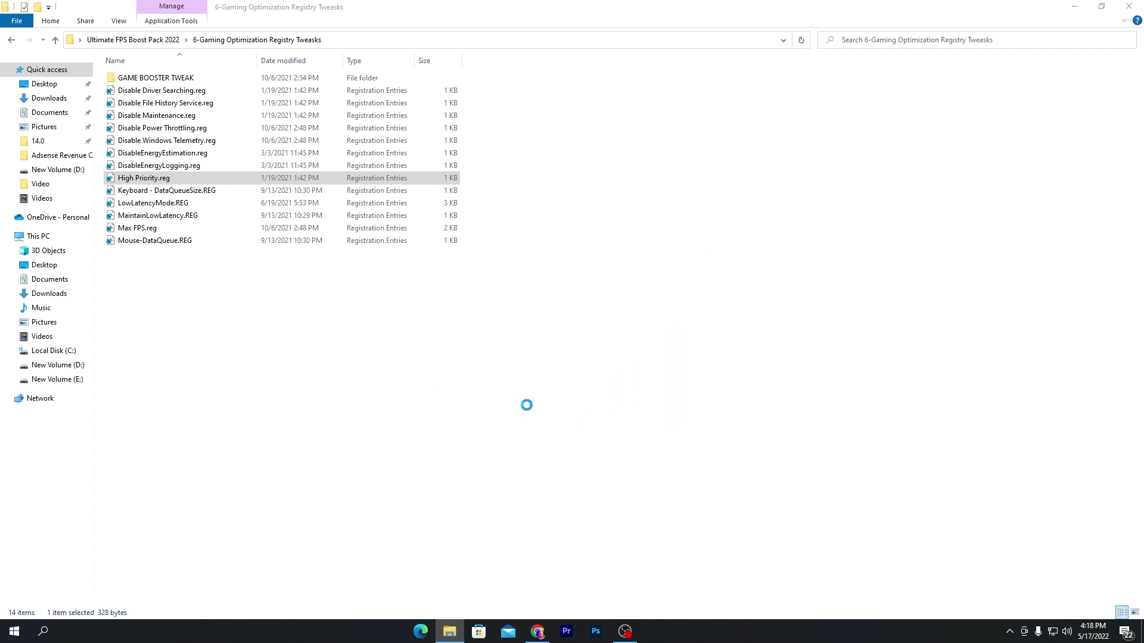
{"action": "left_click", "coordinate": [660, 335]}
{"action": "left_click", "coordinate": [702, 320]}
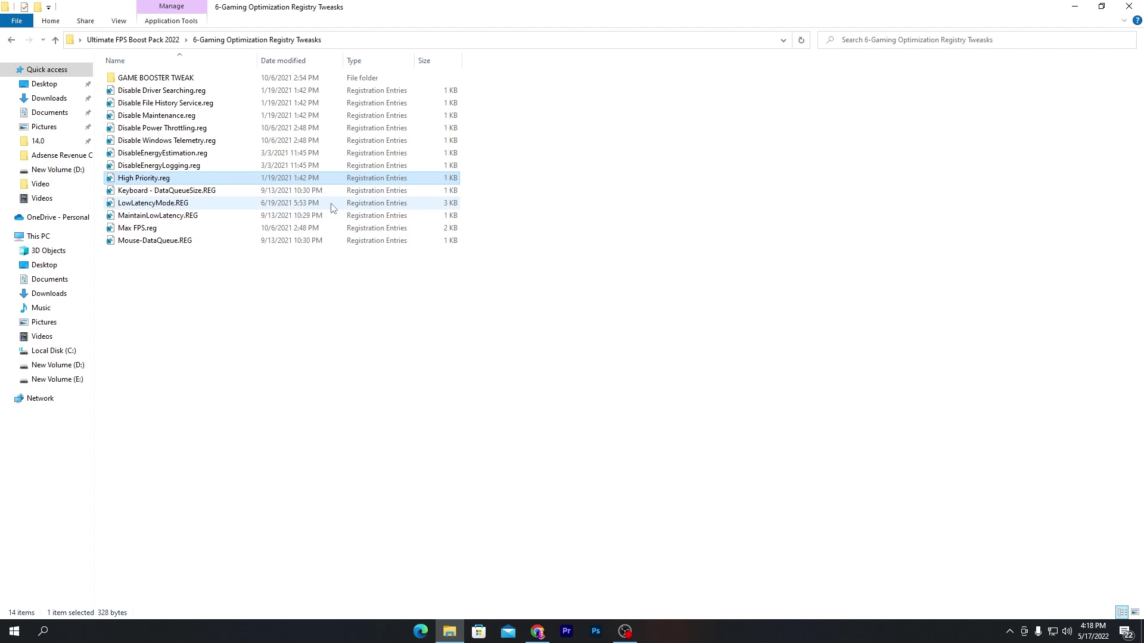
{"action": "double_click", "coordinate": [187, 194]}
{"action": "left_click", "coordinate": [533, 408]}
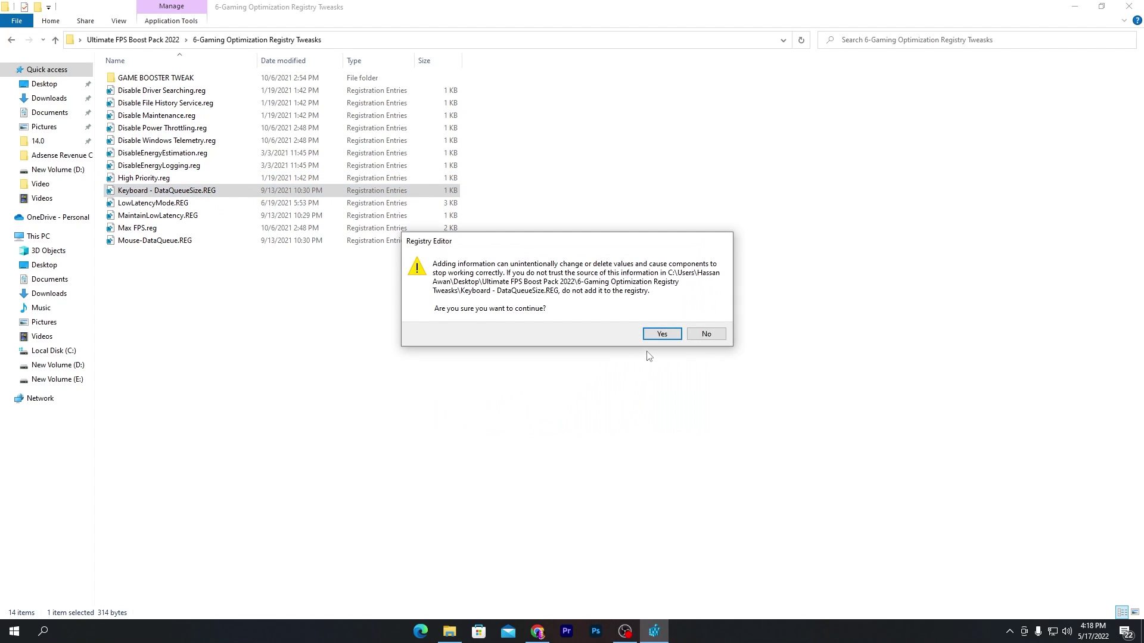
{"action": "left_click", "coordinate": [662, 334]}
{"action": "left_click", "coordinate": [701, 325]}
Merge LowLatencyMode.REG and MaintainLowLatency.REG into the registry, accepting the prompts for each file
{"action": "double_click", "coordinate": [172, 206]}
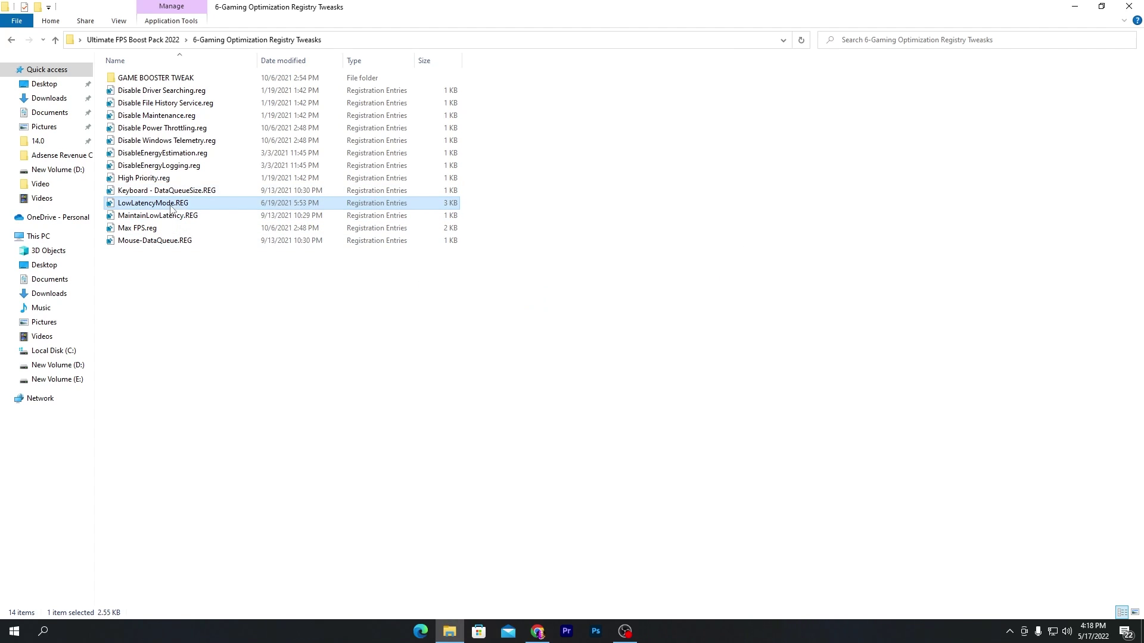
{"action": "left_click", "coordinate": [558, 404]}
{"action": "left_click", "coordinate": [661, 334]}
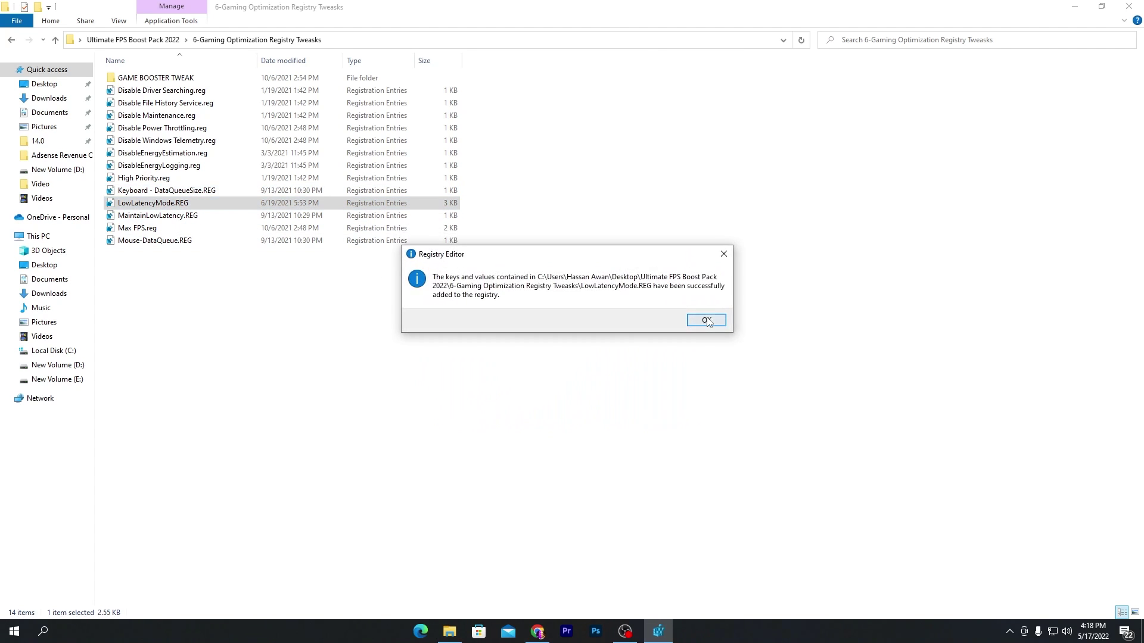
{"action": "left_click", "coordinate": [701, 324]}
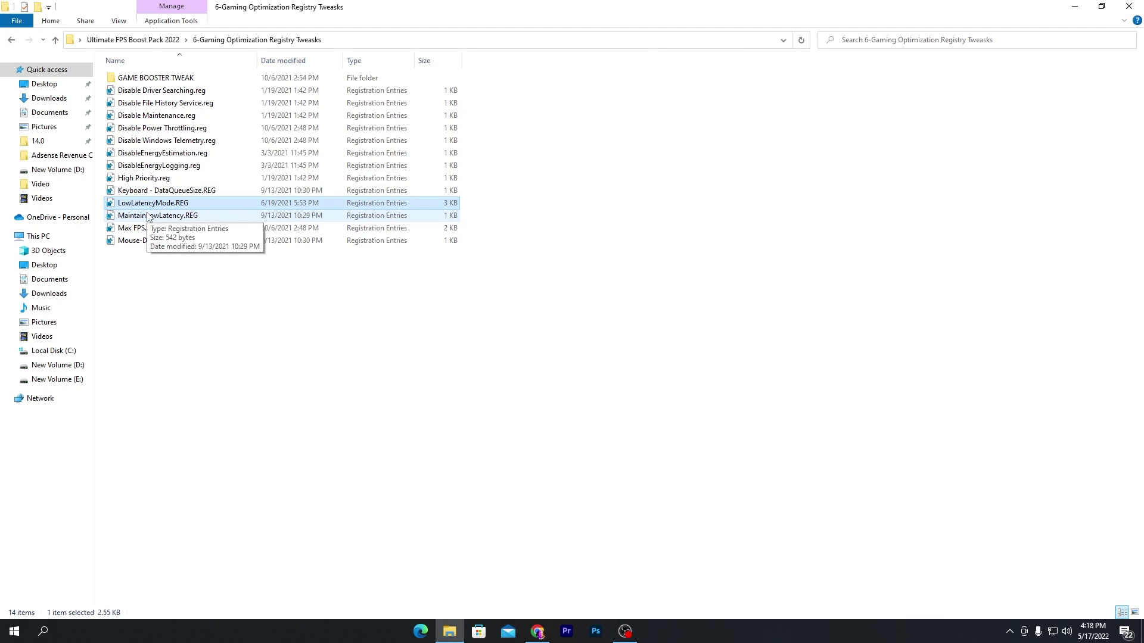
{"action": "double_click", "coordinate": [188, 216]}
{"action": "left_click", "coordinate": [518, 407]}
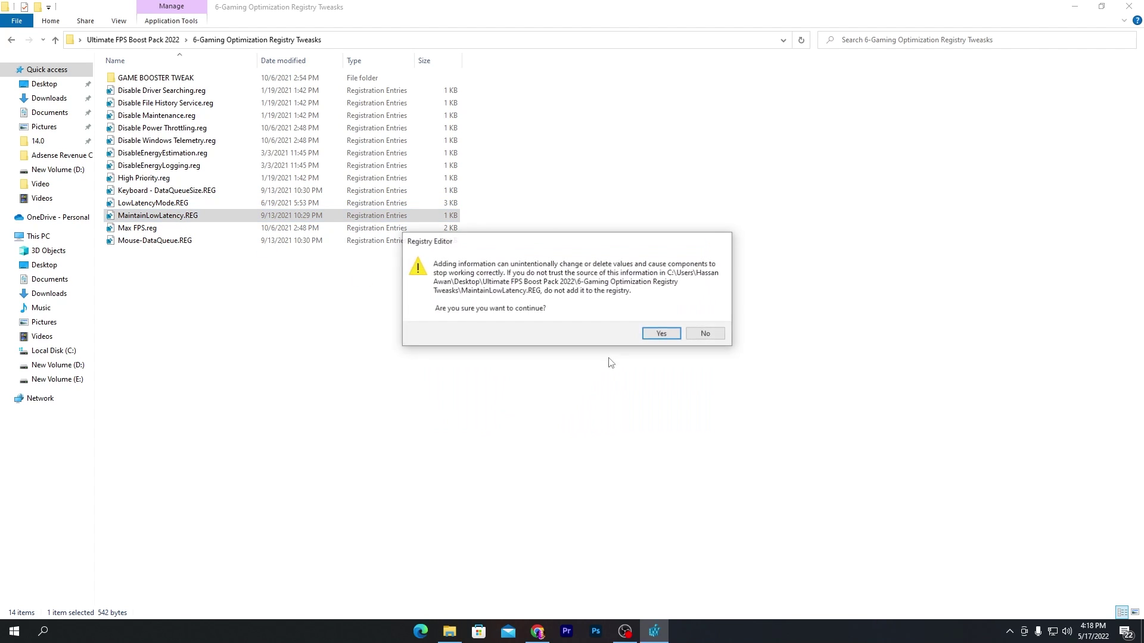
{"action": "left_click", "coordinate": [658, 334]}
{"action": "left_click", "coordinate": [705, 320]}
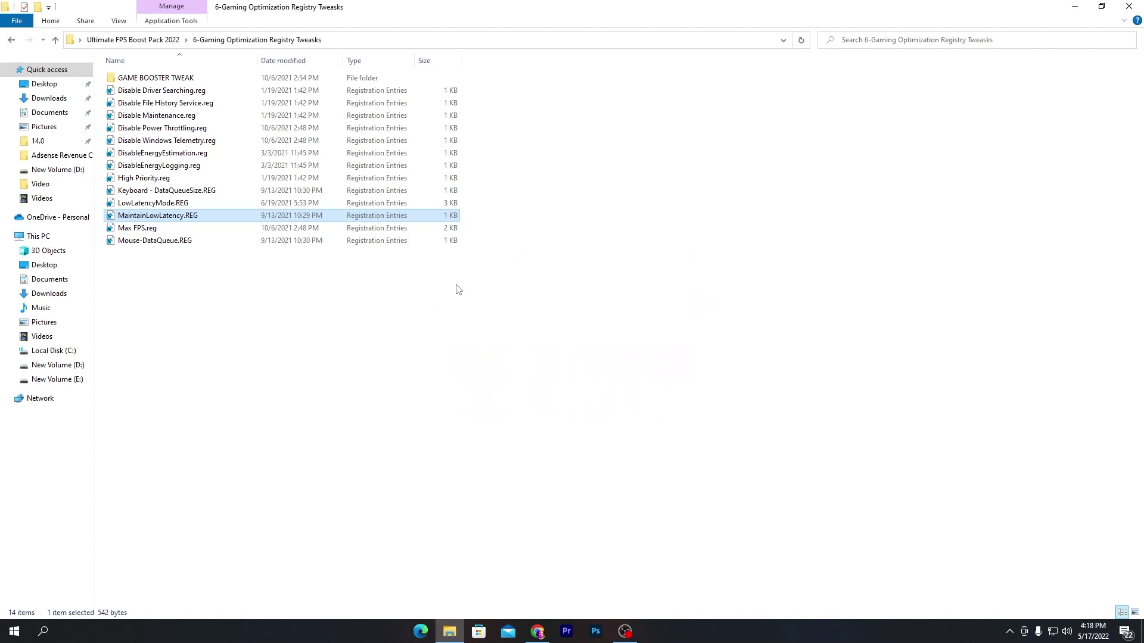
Merge Max FPS.reg and Mouse-DataQueue.REG into the registry, accepting the prompts for each file
{"action": "double_click", "coordinate": [136, 227]}
{"action": "left_click", "coordinate": [527, 404]}
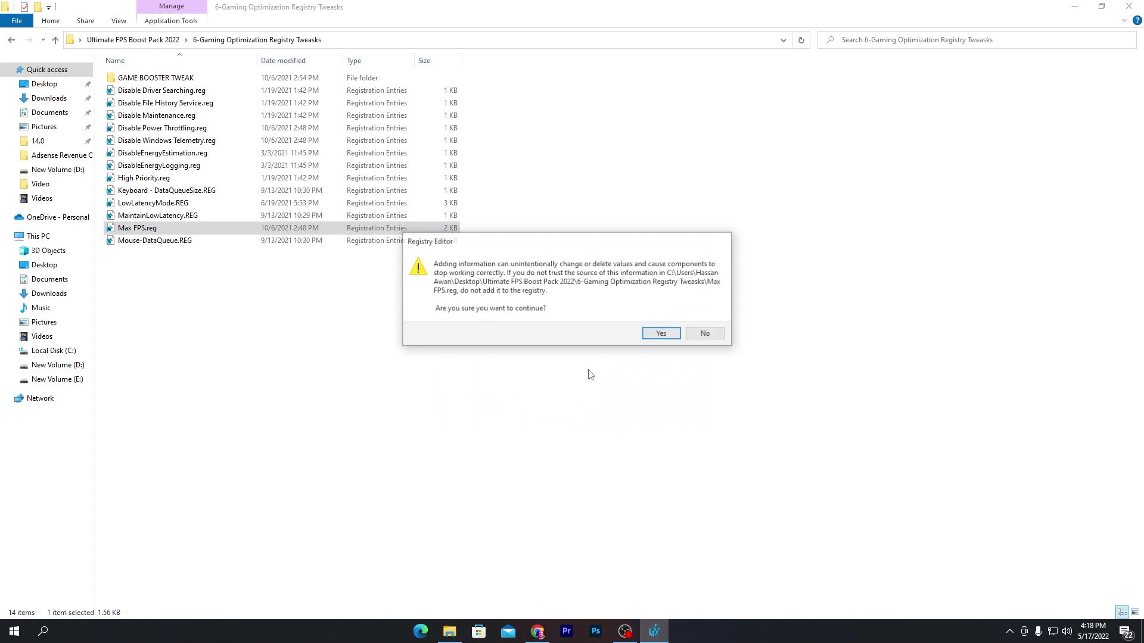
{"action": "left_click", "coordinate": [662, 333]}
{"action": "left_click", "coordinate": [702, 321]}
{"action": "double_click", "coordinate": [154, 241]}
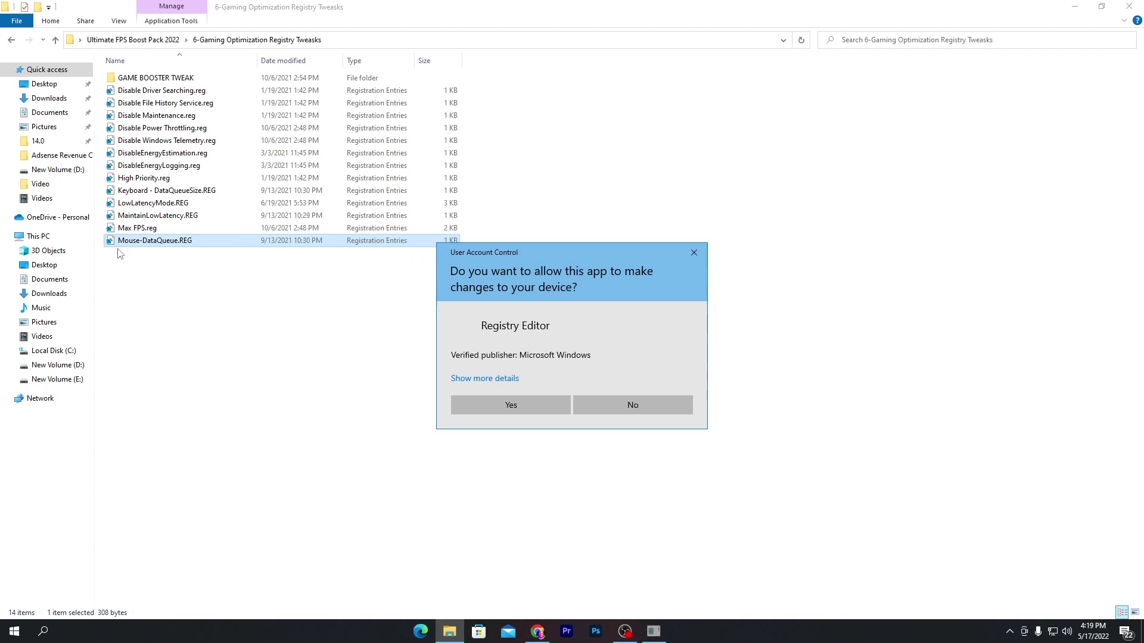
{"action": "left_click", "coordinate": [500, 405]}
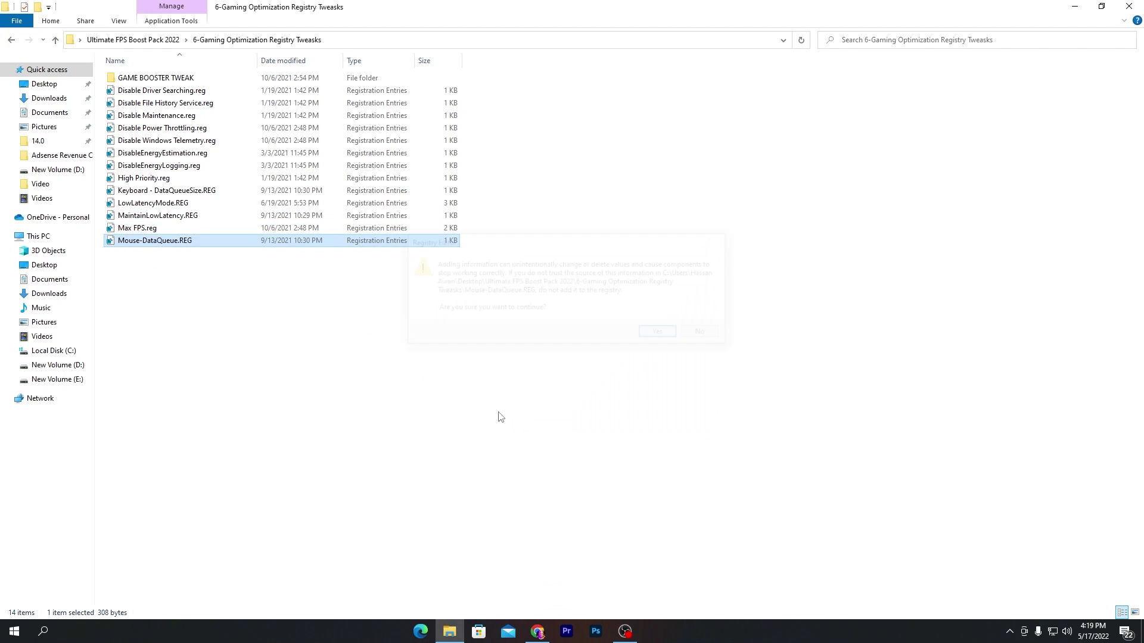
{"action": "left_click", "coordinate": [662, 334]}
{"action": "left_click", "coordinate": [706, 321]}
Return to the Ultimate FPS Boost Pack 2022 folder, open 7-Clean Junk Files and start Disk Cleanup for drive C:
{"action": "left_click", "coordinate": [125, 40]}
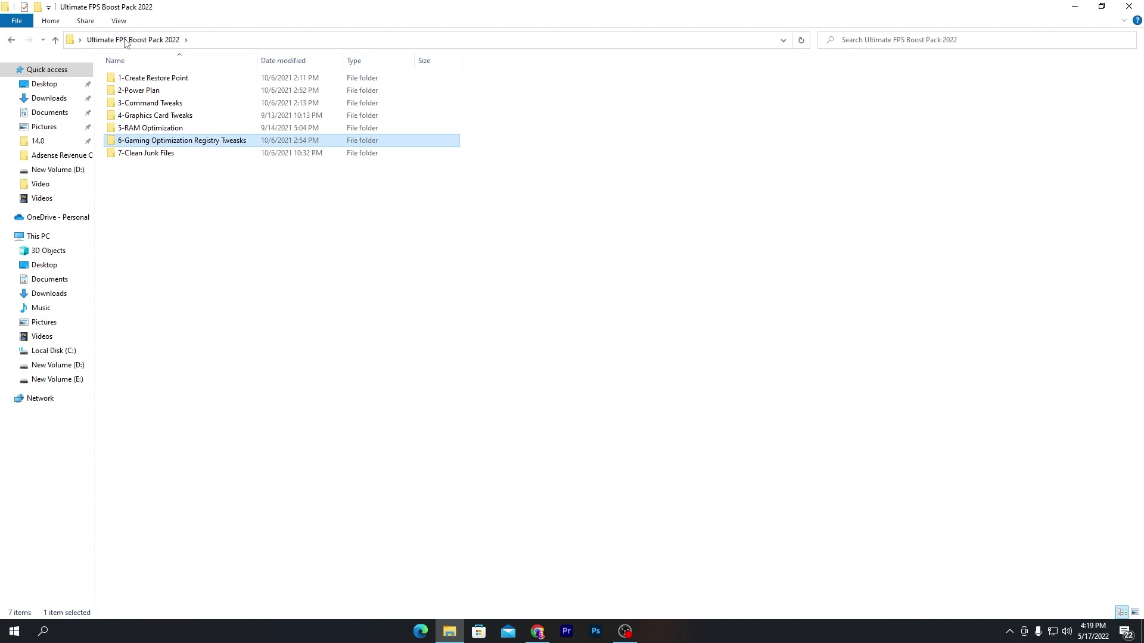
{"action": "double_click", "coordinate": [146, 154]}
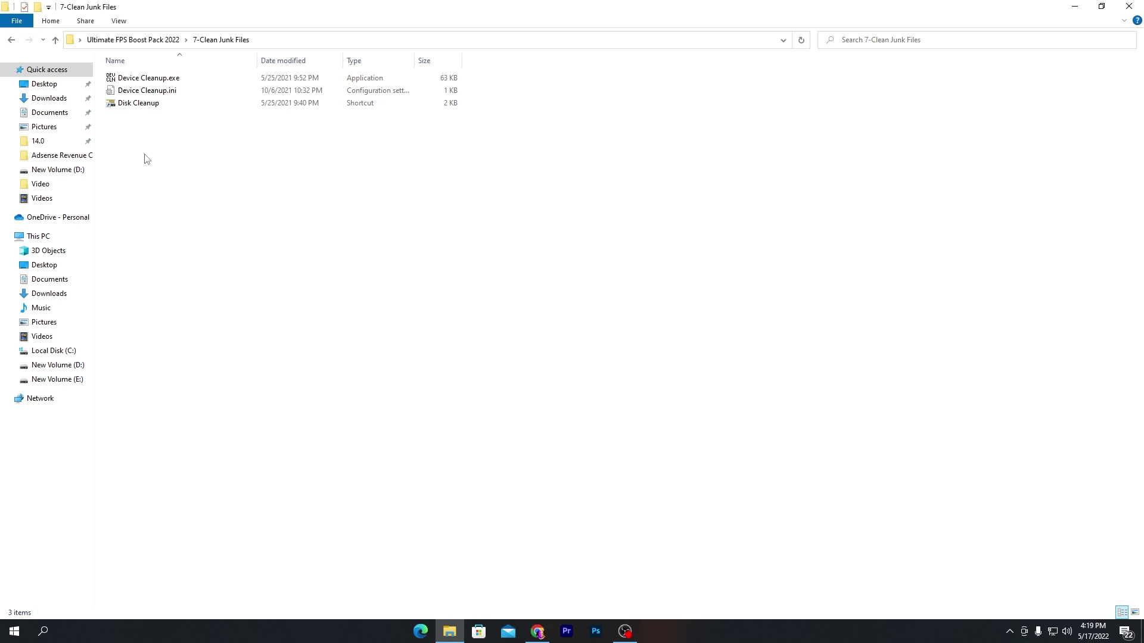
{"action": "double_click", "coordinate": [143, 104]}
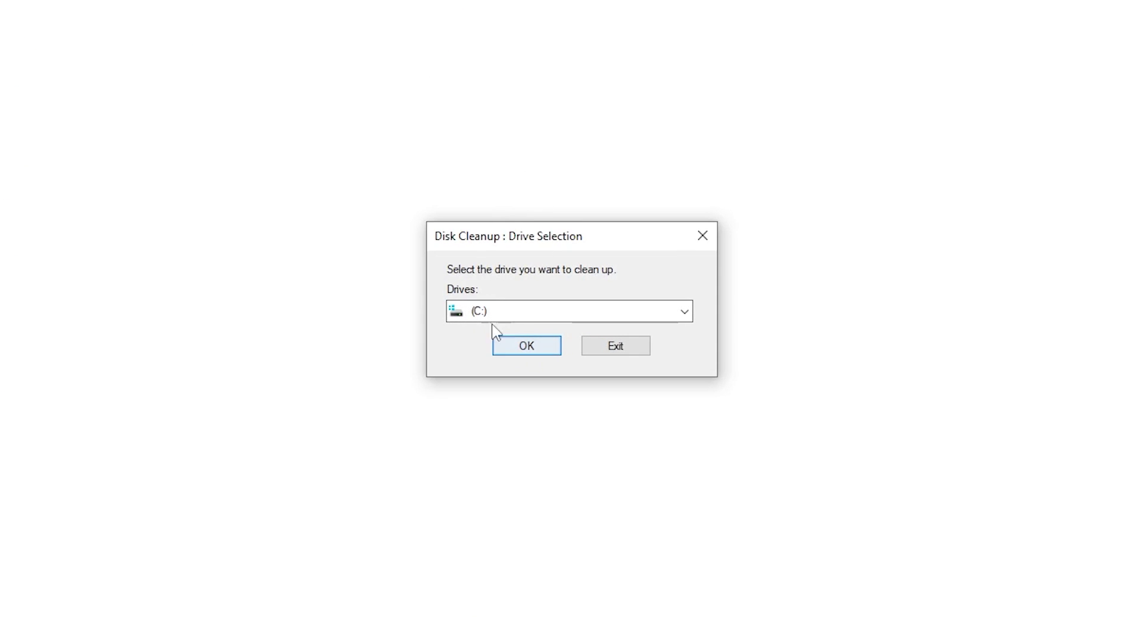
{"action": "left_click", "coordinate": [540, 348]}
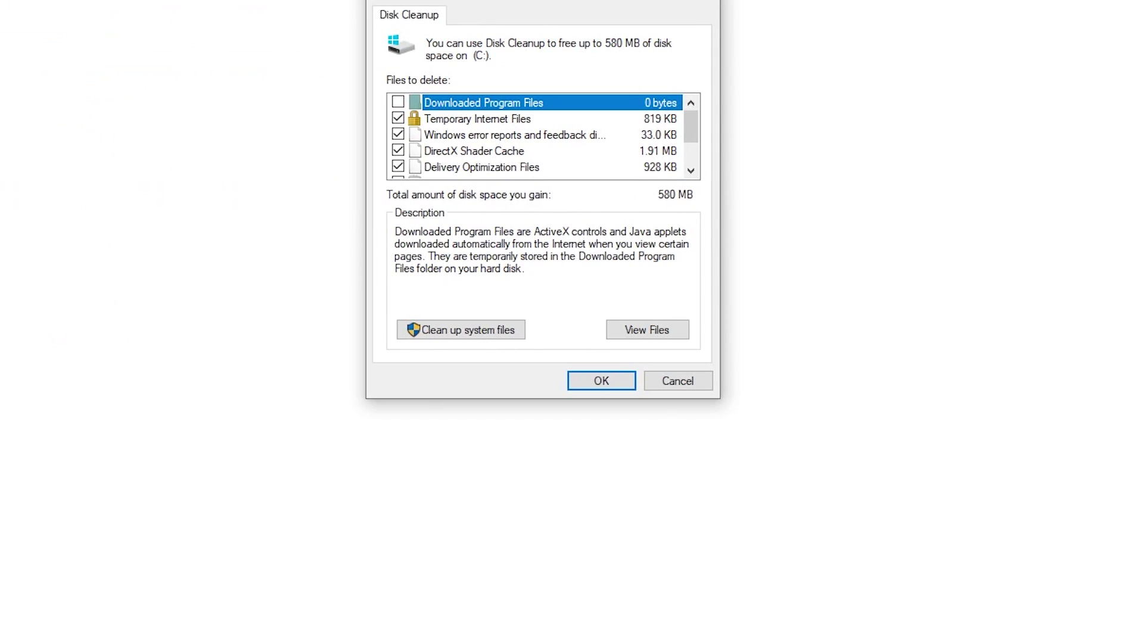
Run Disk Cleanup on drive C: with the checked file types and authorise deleting the WinSAT temp folder
{"action": "scroll", "coordinate": [417, 145], "scroll_direction": "down", "scroll_amount": 1}
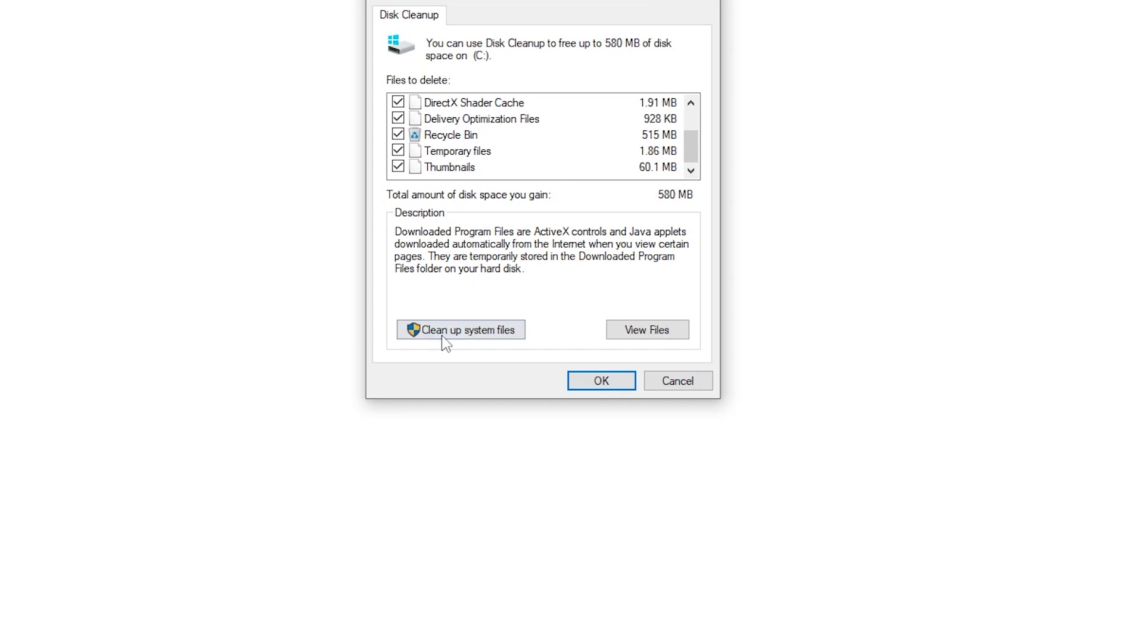
{"action": "left_click", "coordinate": [604, 383]}
{"action": "left_click", "coordinate": [603, 327]}
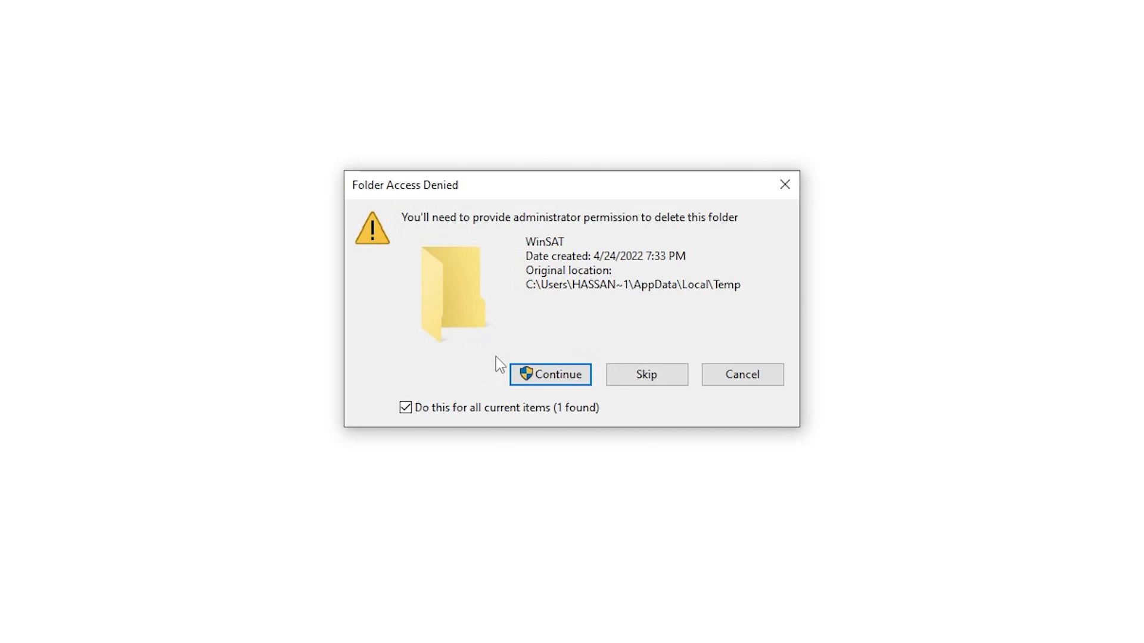
{"action": "left_click", "coordinate": [566, 381]}
{"action": "left_click_drag", "start_coordinate": [522, 245], "coordinate": [304, 233]}
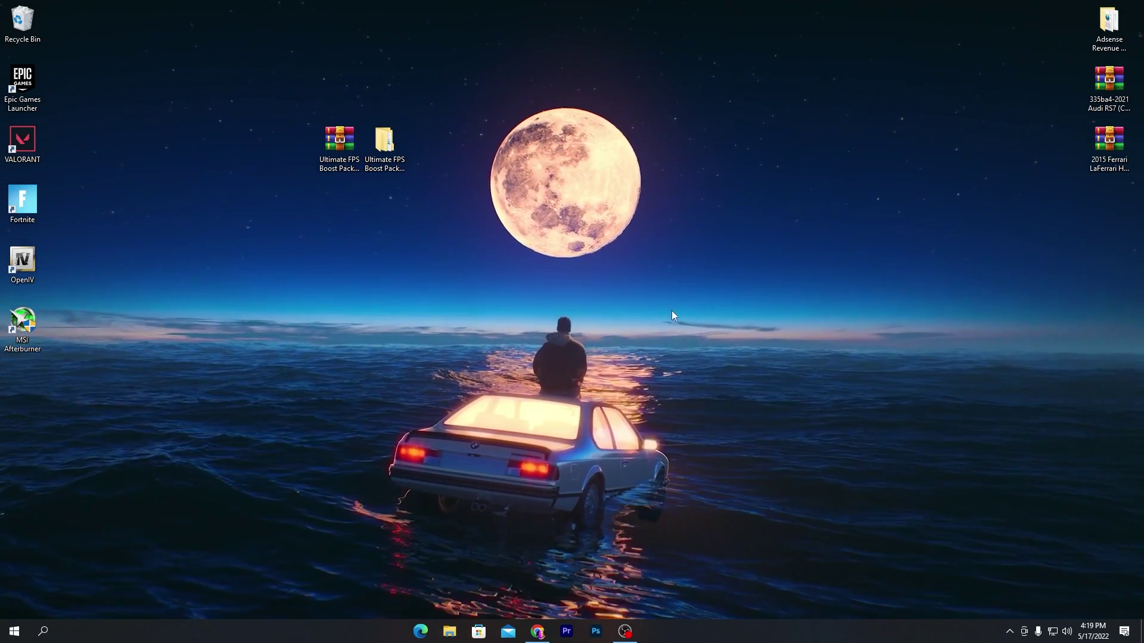
Open the VALORANT live folder under Riot Games on drive C: in File Explorer
{"action": "left_click", "coordinate": [455, 631]}
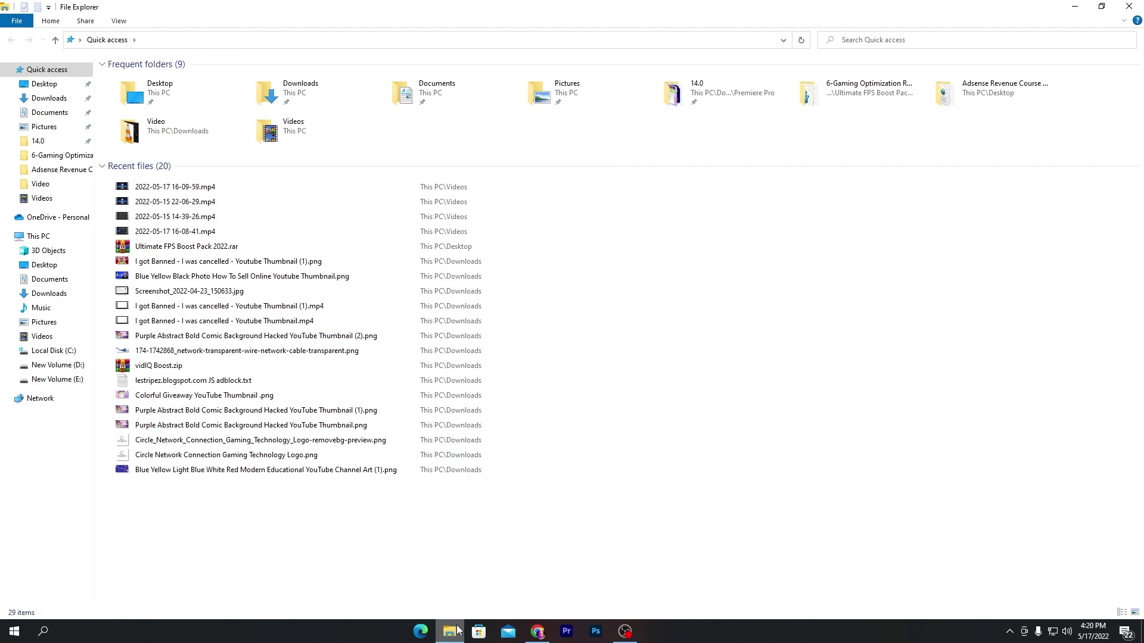
{"action": "left_click", "coordinate": [51, 355]}
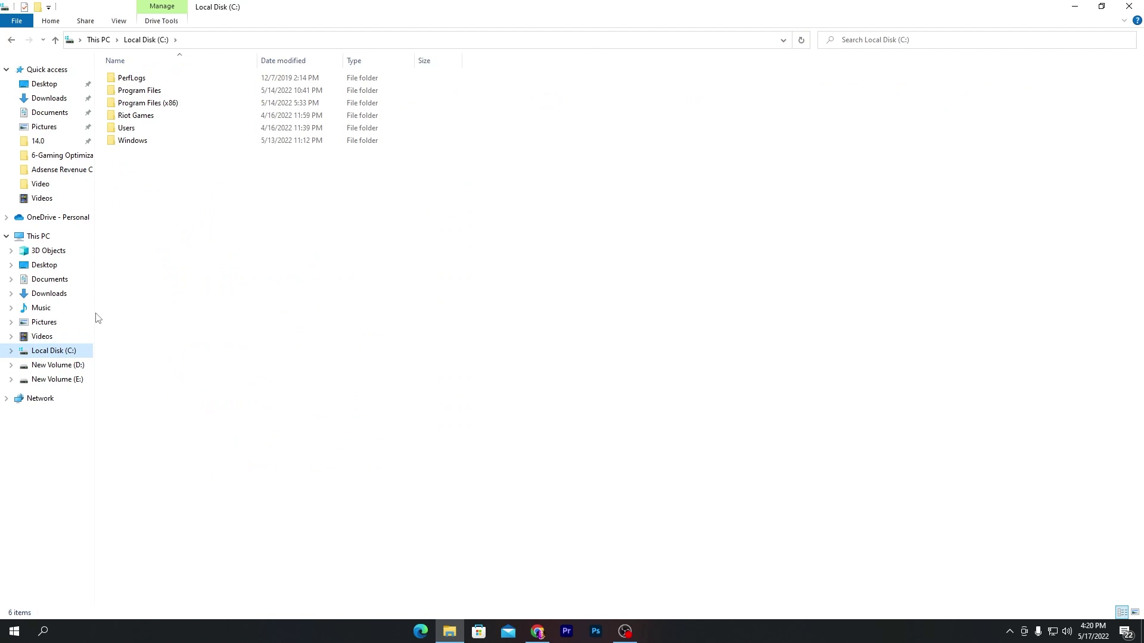
{"action": "double_click", "coordinate": [149, 116]}
{"action": "double_click", "coordinate": [146, 90]}
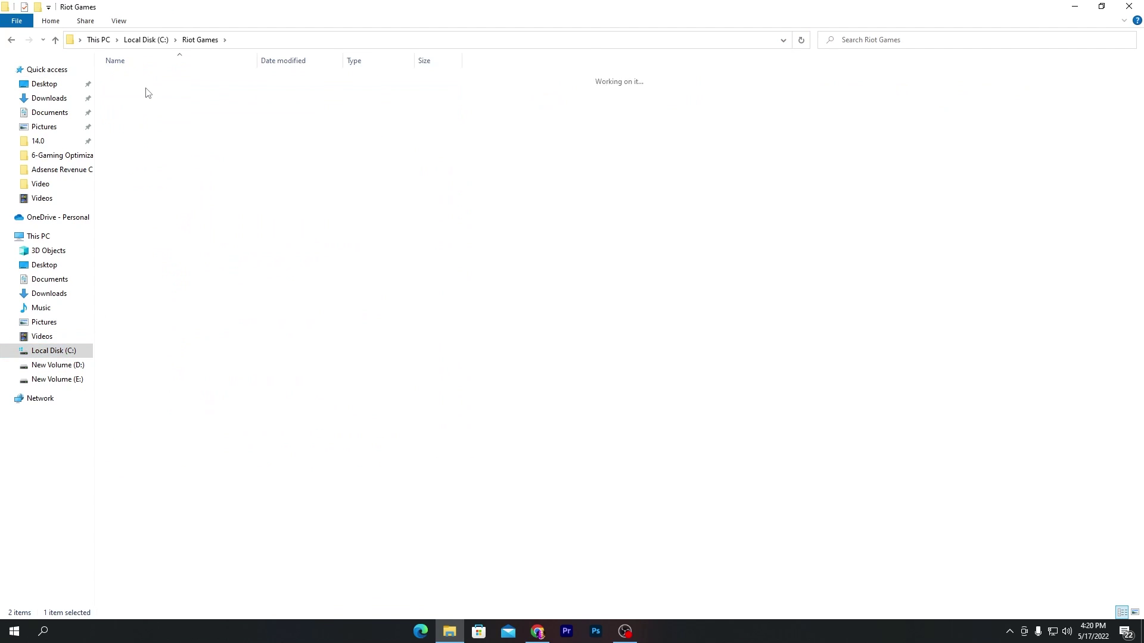
{"action": "double_click", "coordinate": [136, 78]}
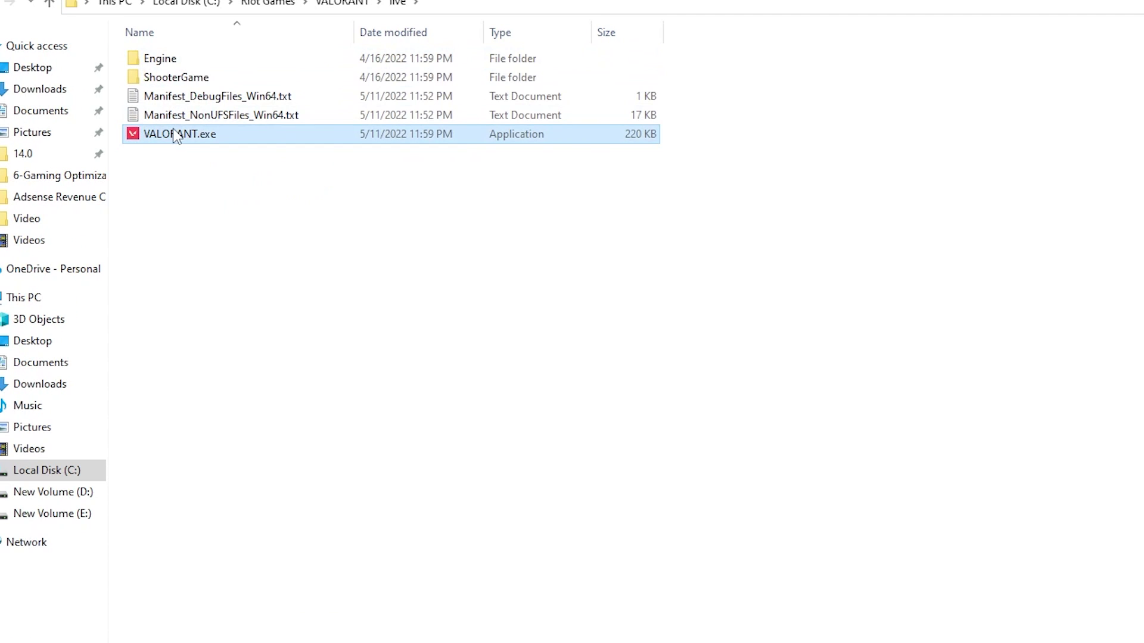
Disable fullscreen optimizations in the compatibility properties of VALORANT.exe
{"action": "right_click", "coordinate": [178, 134]}
{"action": "left_click", "coordinate": [224, 541]}
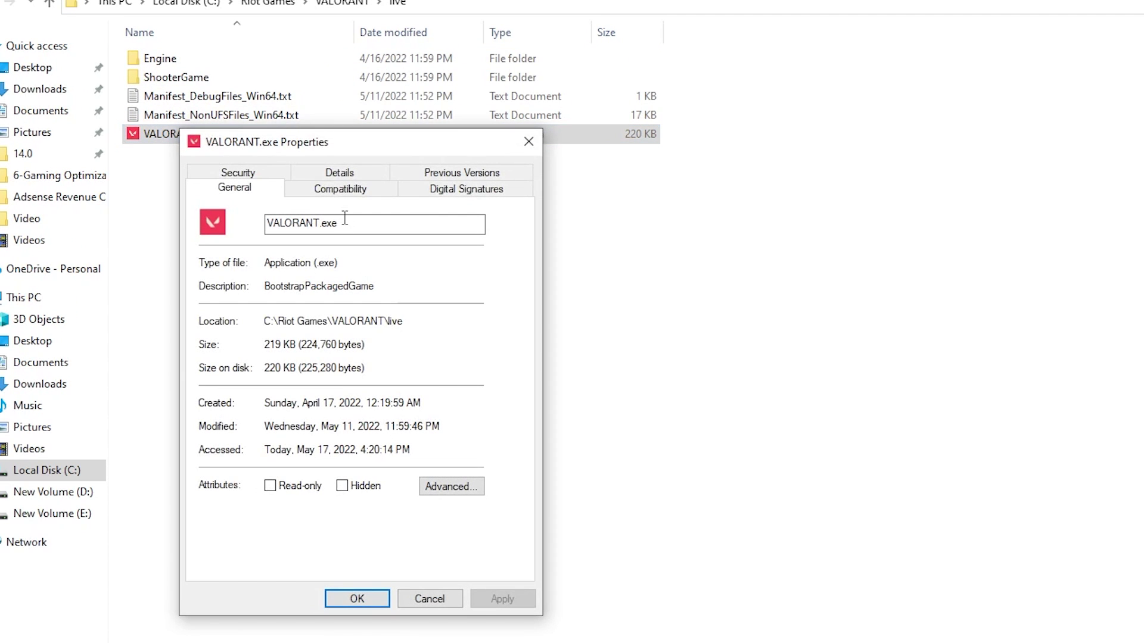
{"action": "left_click", "coordinate": [341, 190]}
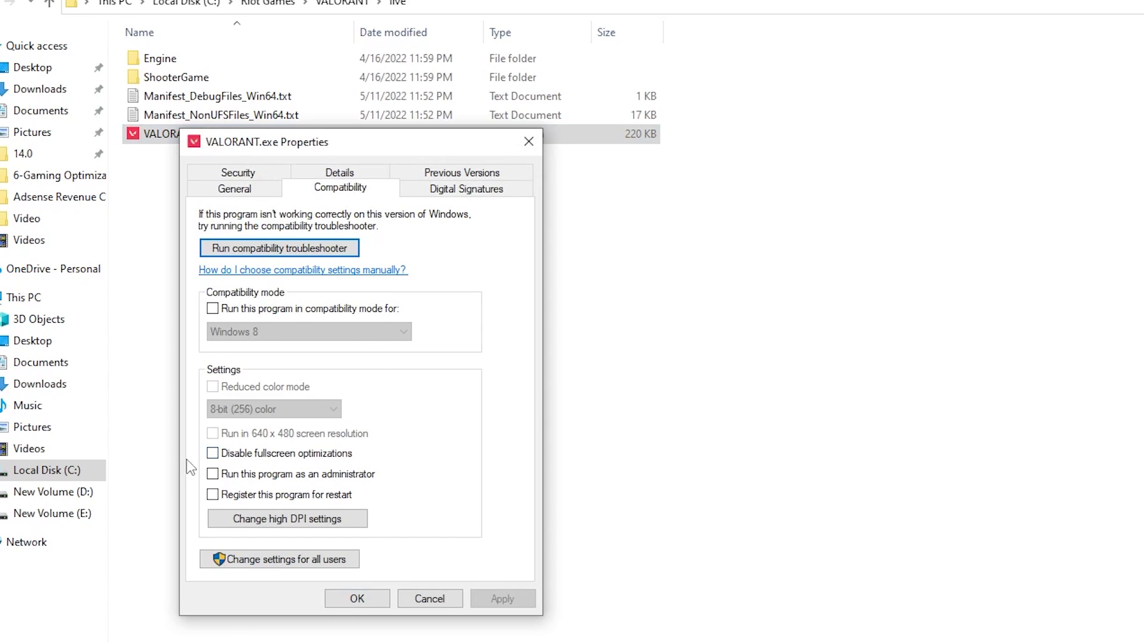
{"action": "left_click", "coordinate": [278, 456]}
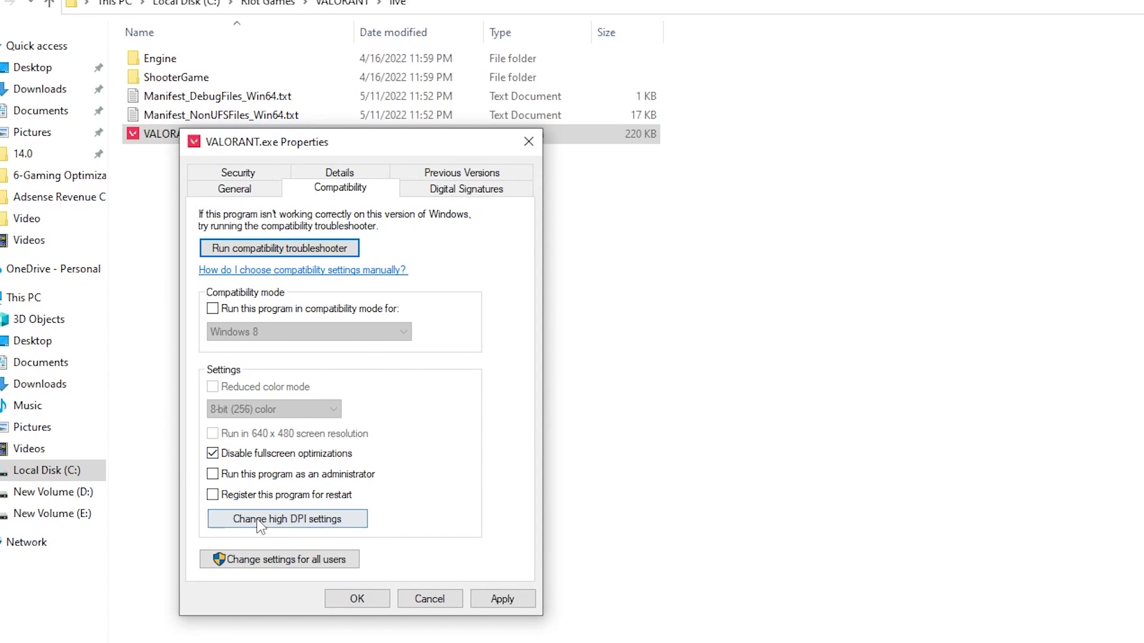
Override high DPI scaling for VALORANT.exe with scaling performed by Application, apply the properties and close the folder window
{"action": "left_click", "coordinate": [285, 521]}
{"action": "left_click", "coordinate": [277, 485]}
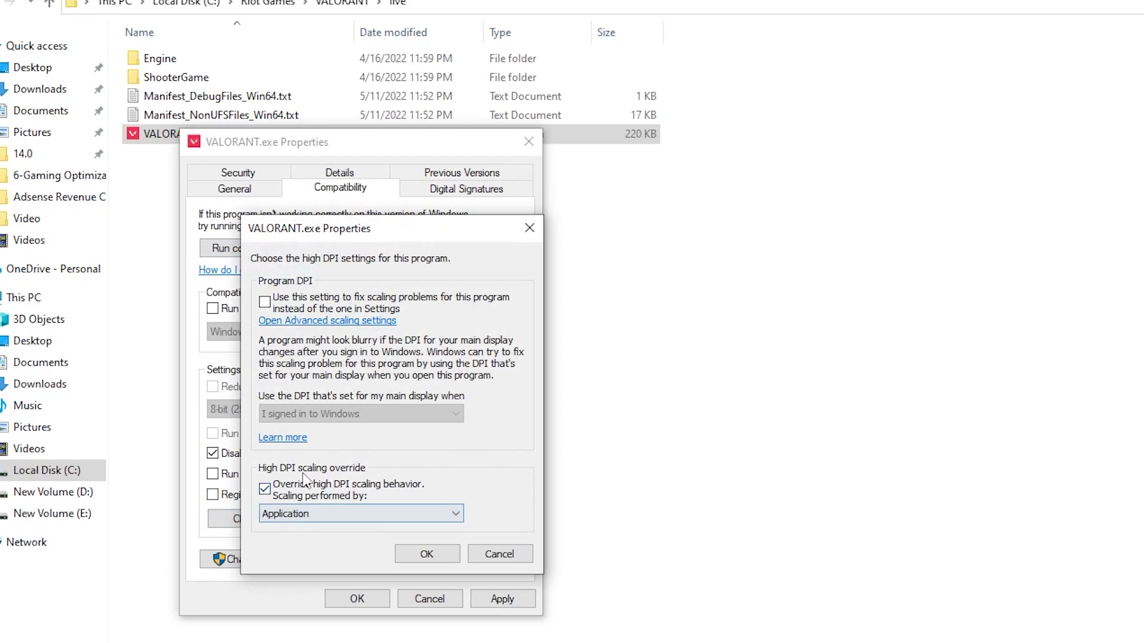
{"action": "left_click", "coordinate": [442, 555]}
{"action": "left_click", "coordinate": [489, 600]}
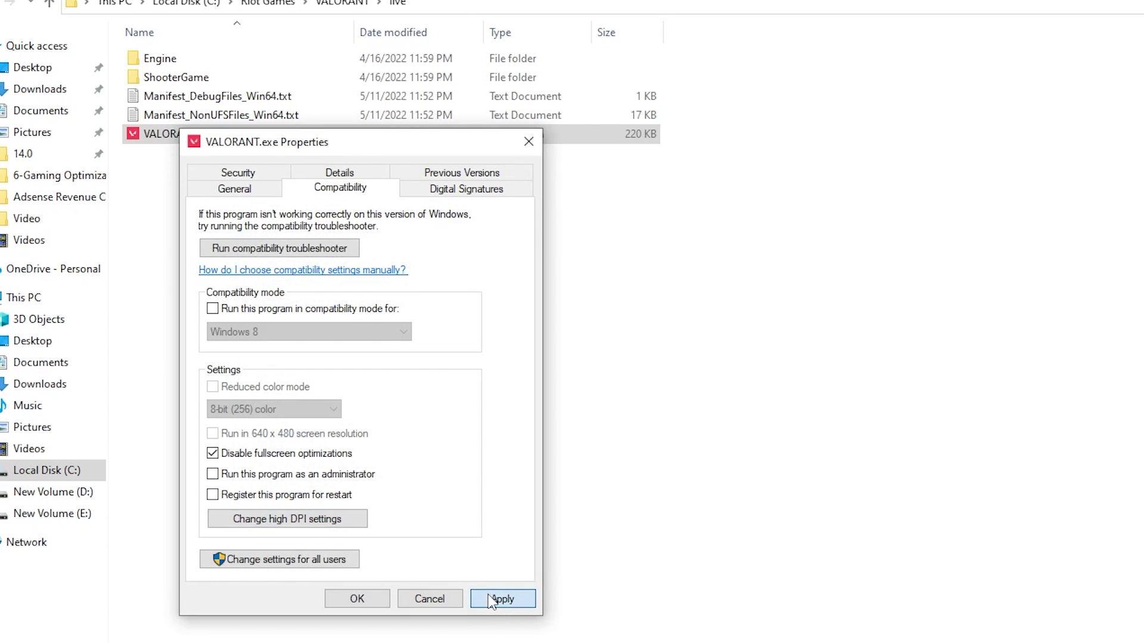
{"action": "left_click", "coordinate": [329, 598]}
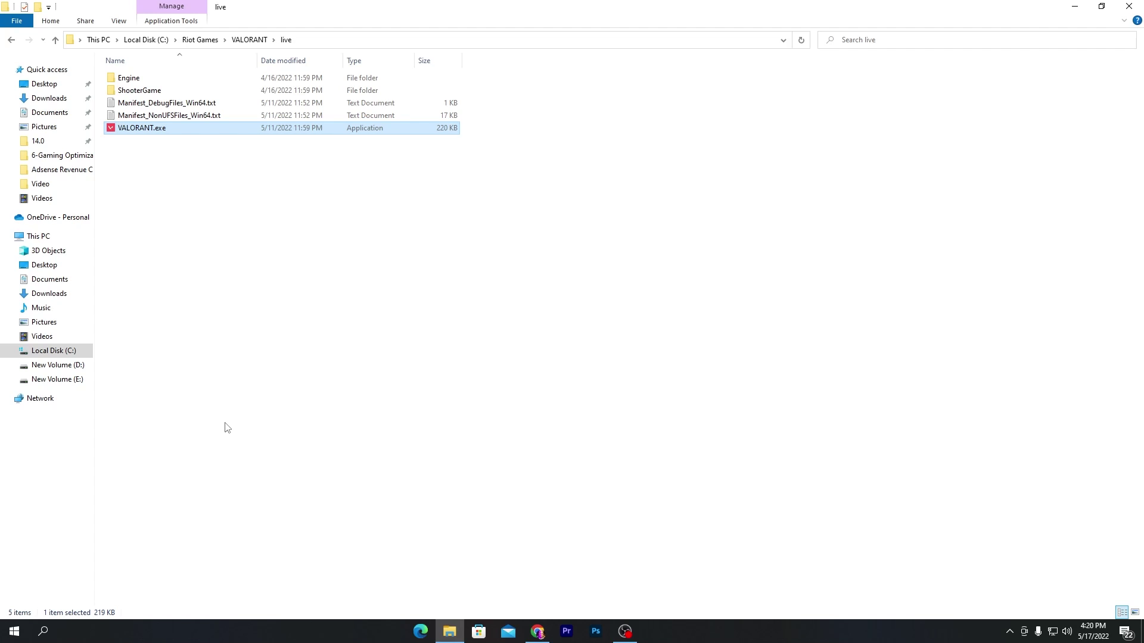
{"action": "left_click", "coordinate": [1128, 6]}
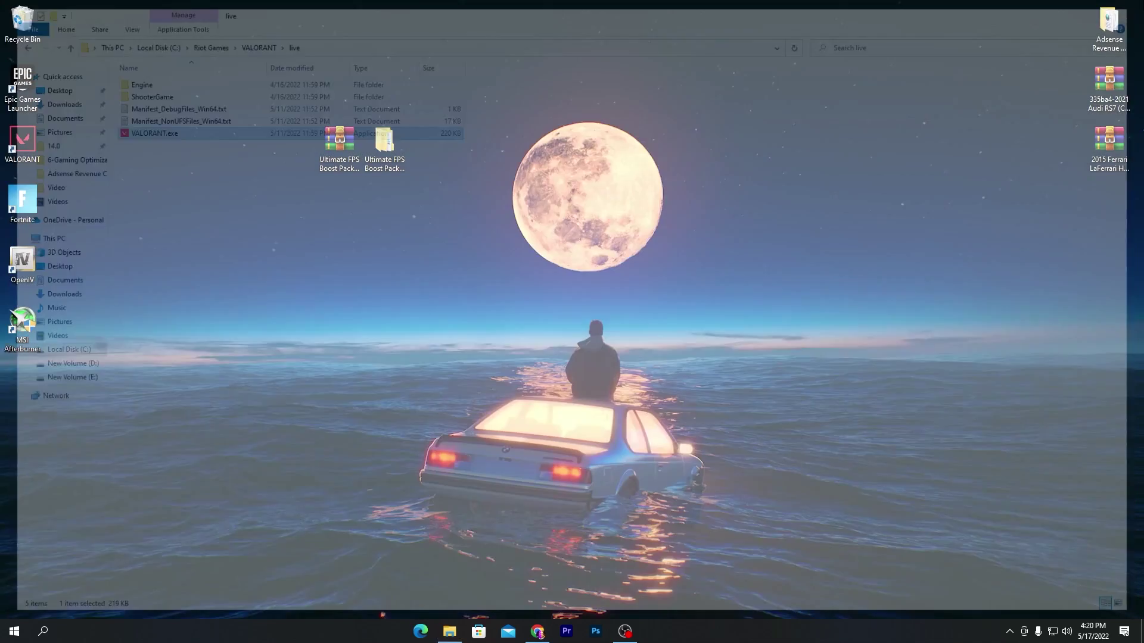
Search for This PC and open the drive optimization tool from the properties of Local Disk (C:)
{"action": "left_click", "coordinate": [42, 631]}
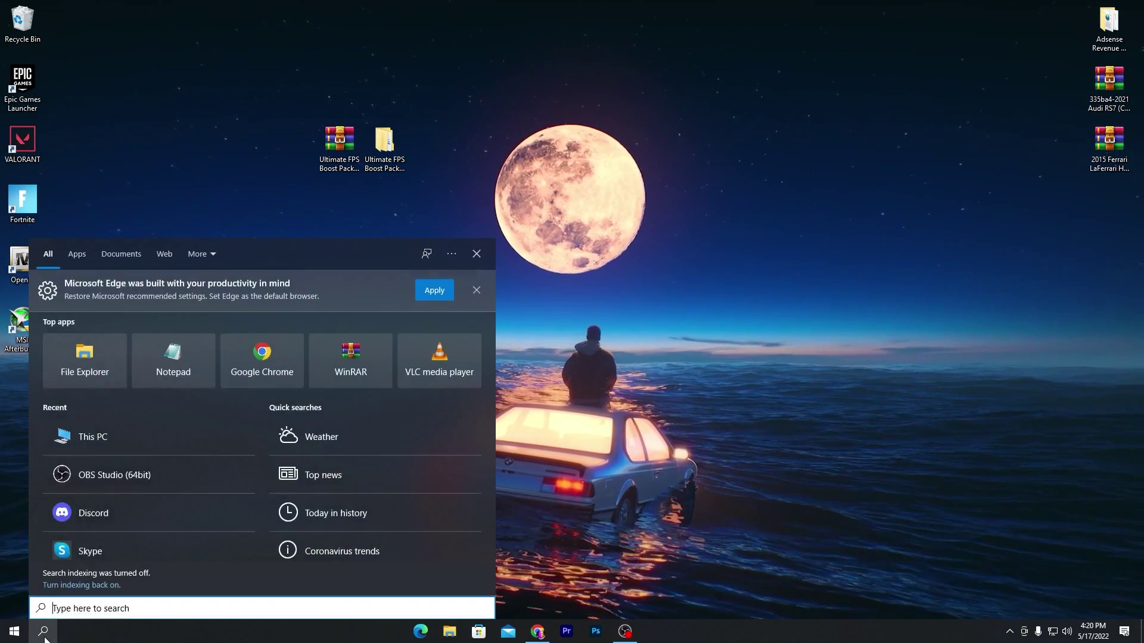
{"action": "type", "text": "this"}
{"action": "key", "text": "Return"}
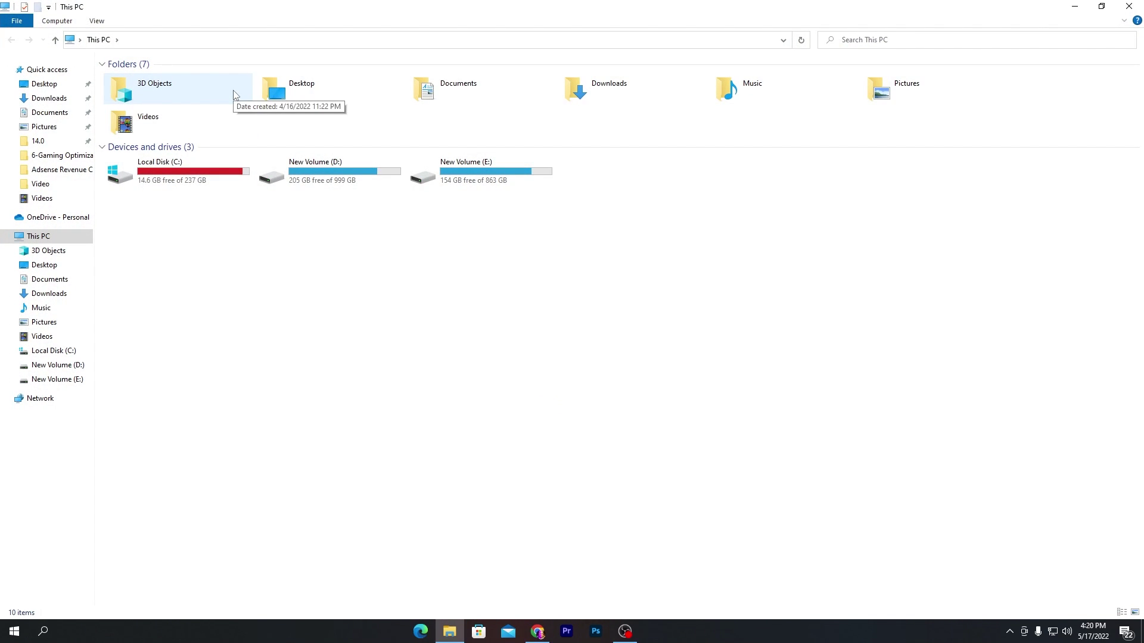
{"action": "right_click", "coordinate": [202, 182]}
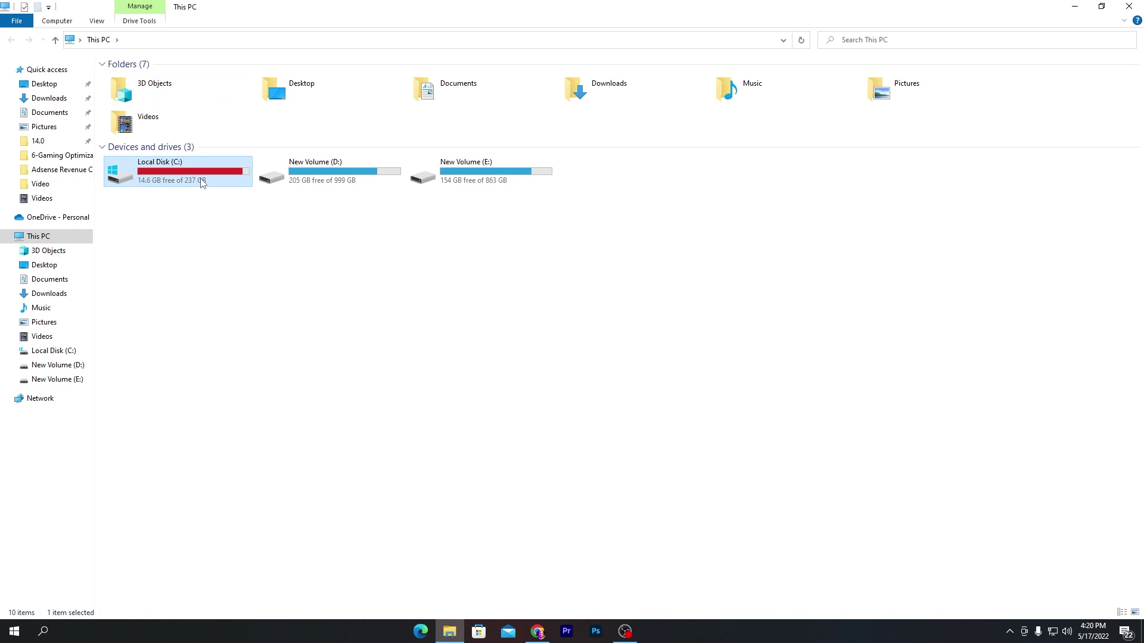
{"action": "left_click", "coordinate": [267, 419]}
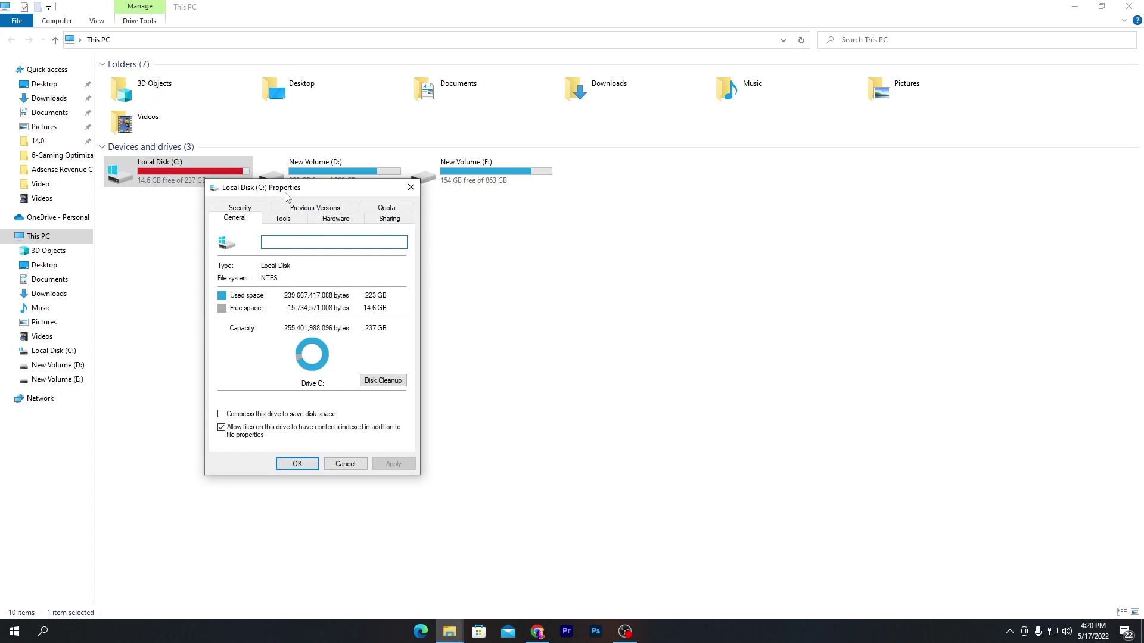
{"action": "left_click", "coordinate": [282, 218]}
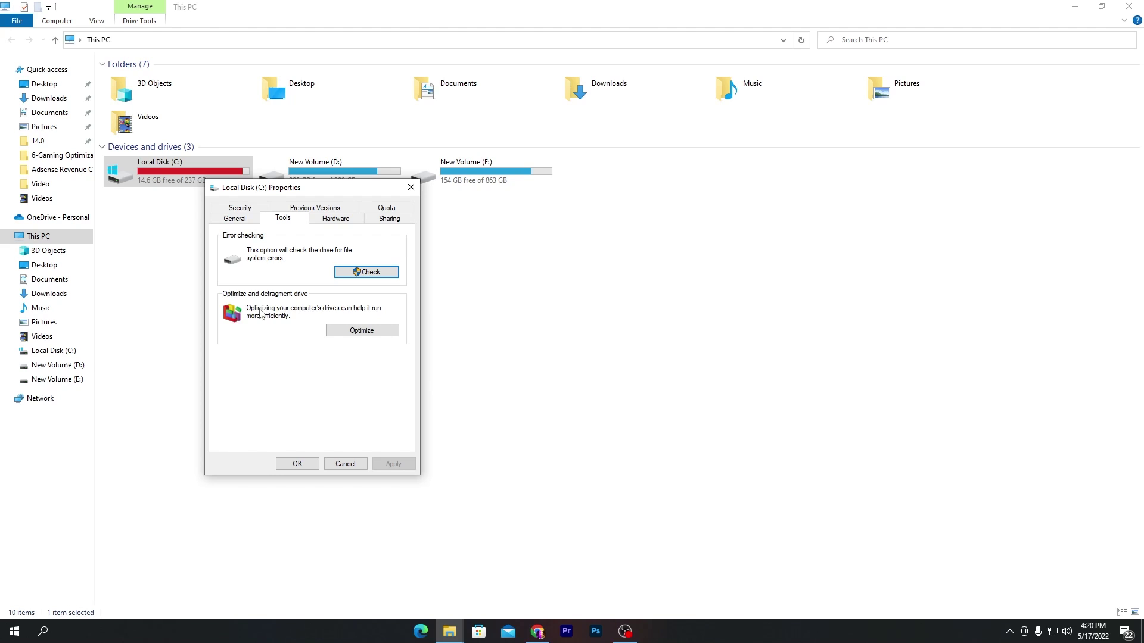
{"action": "left_click", "coordinate": [357, 331]}
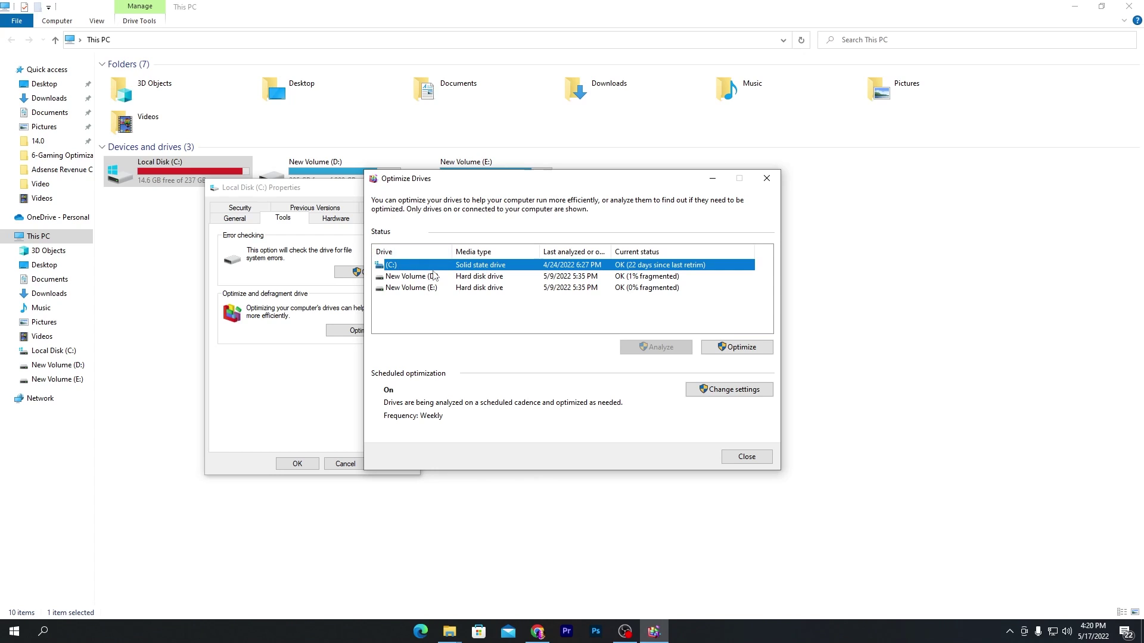
Optimize drive C: and New Volume (D:), then close the optimization, drive properties and This PC windows
{"action": "left_click", "coordinate": [743, 348]}
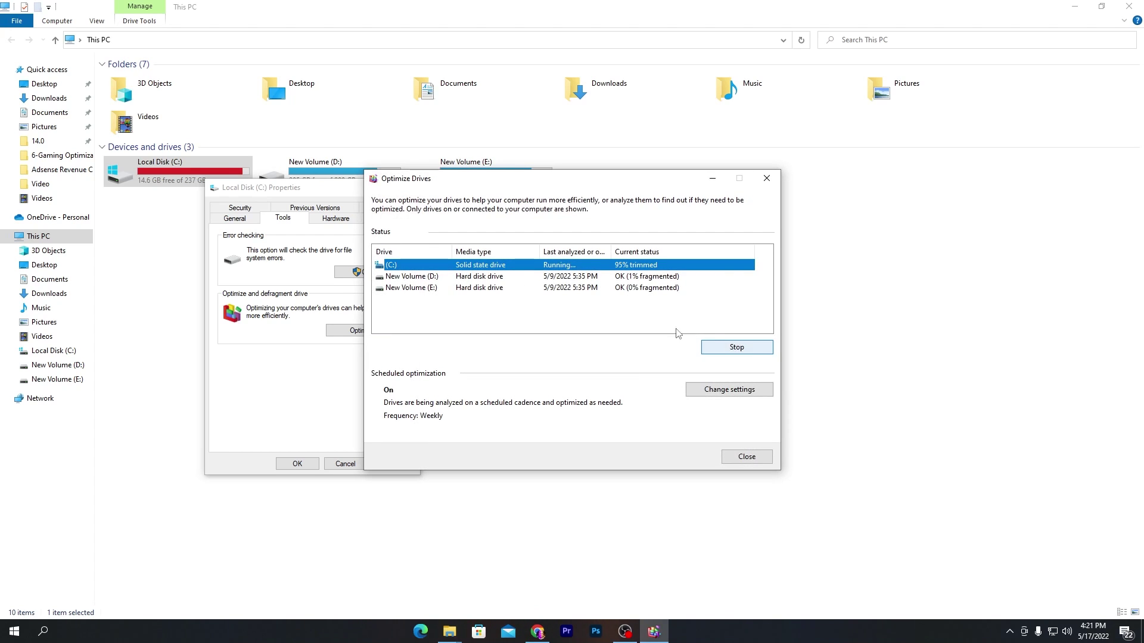
{"action": "left_click", "coordinate": [421, 278]}
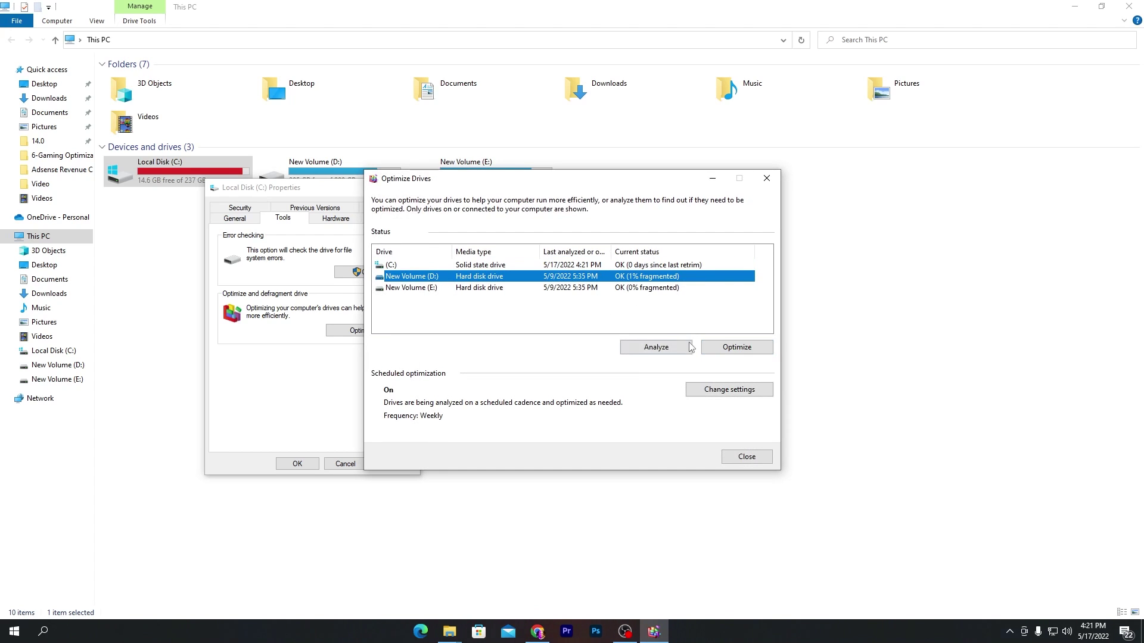
{"action": "left_click", "coordinate": [709, 348]}
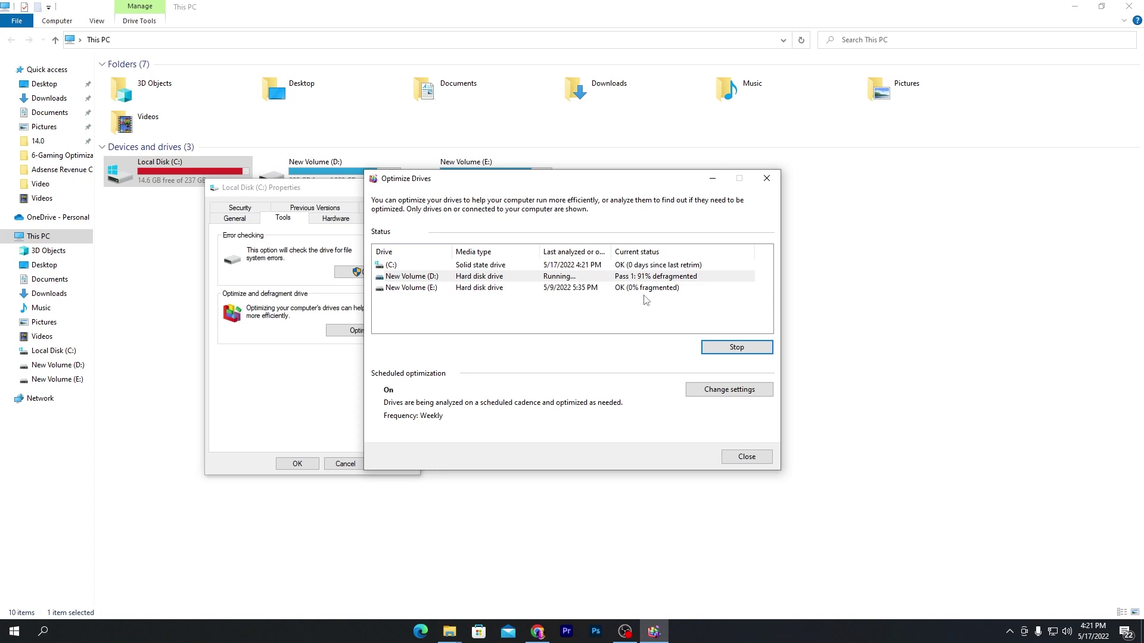
{"action": "left_click", "coordinate": [766, 178]}
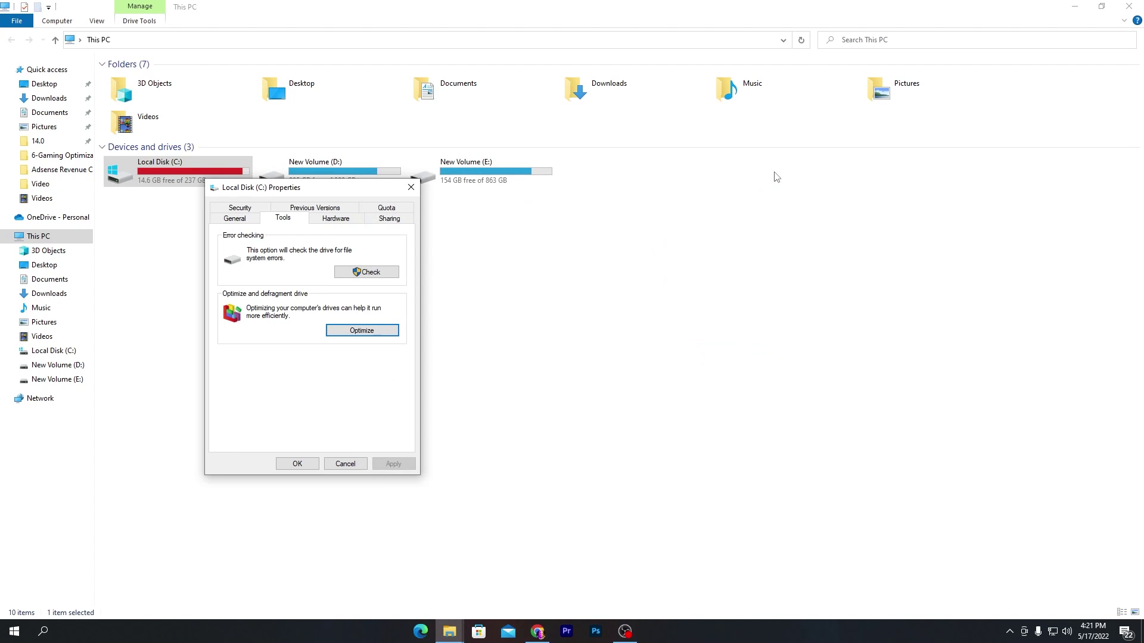
{"action": "left_click", "coordinate": [407, 187]}
{"action": "left_click", "coordinate": [1129, 6]}
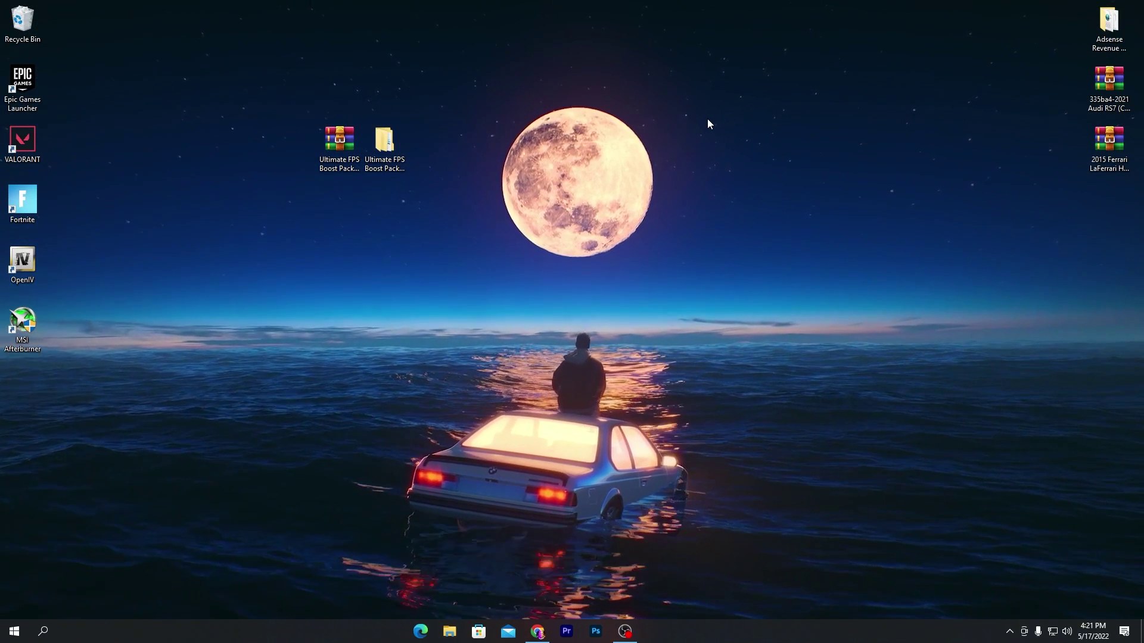